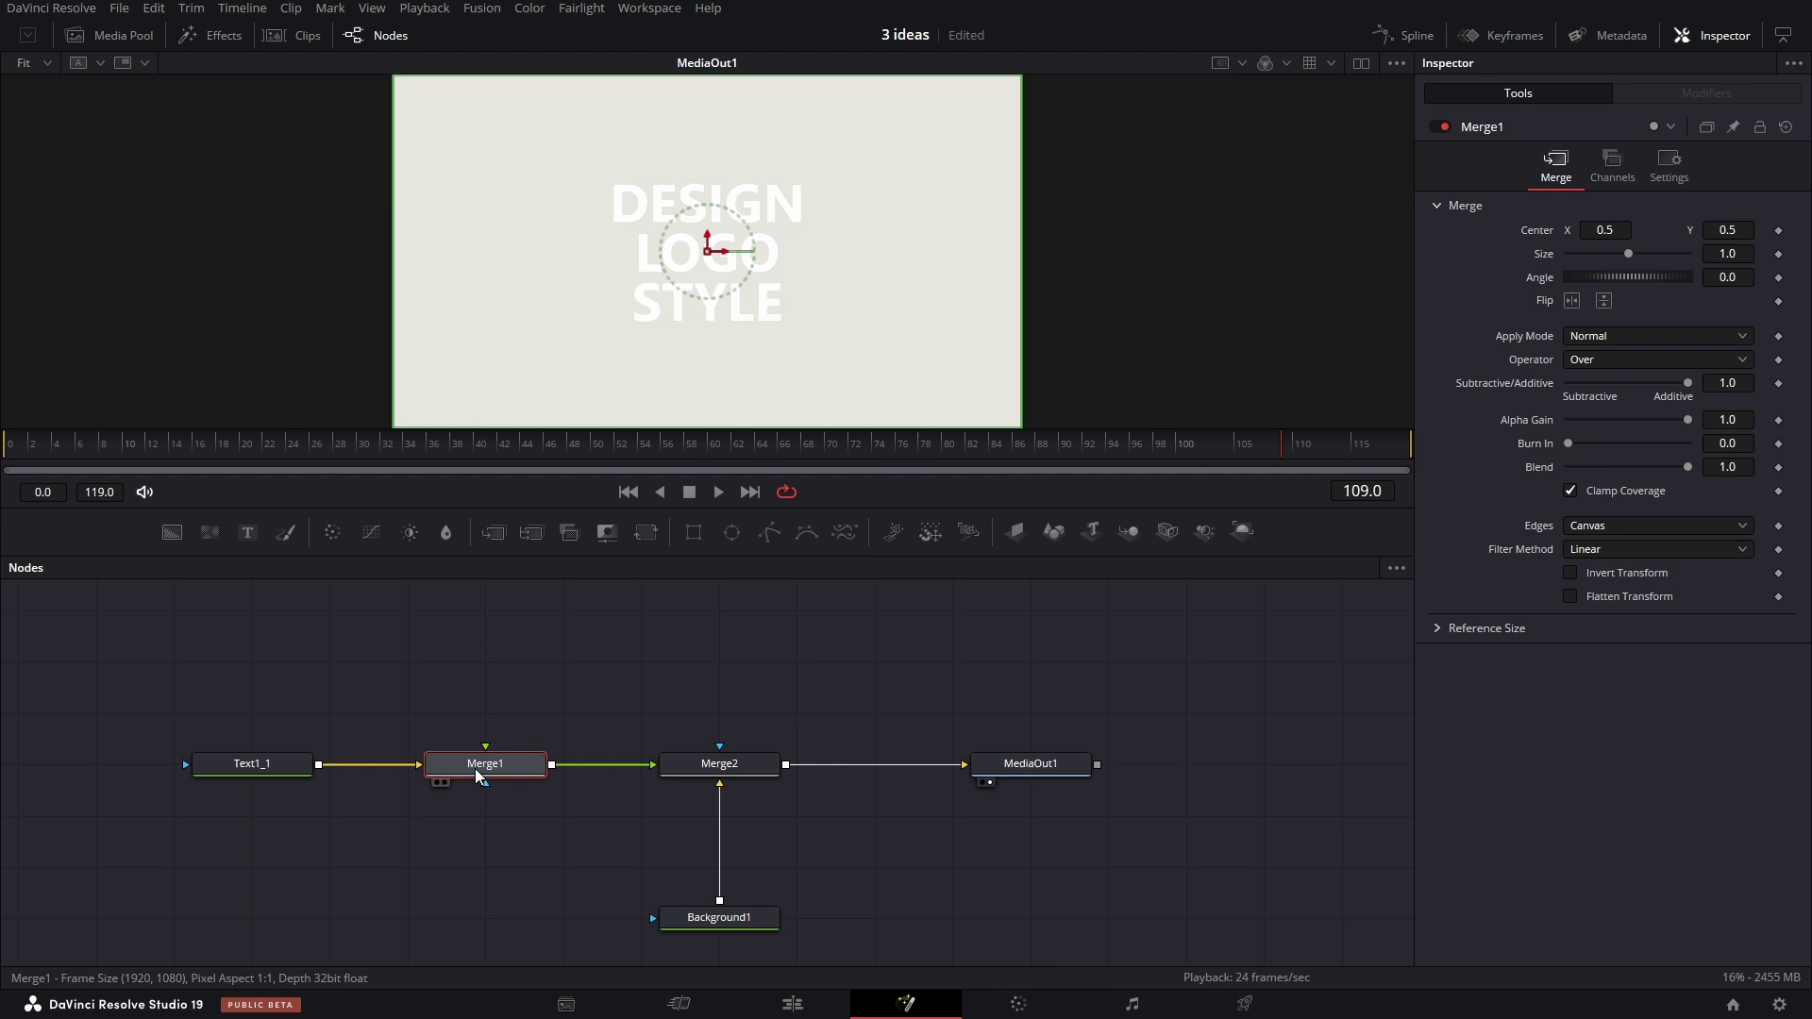
Add a second Background node feeding Merge1 and attach a Polygon mask to it.
click(547, 623)
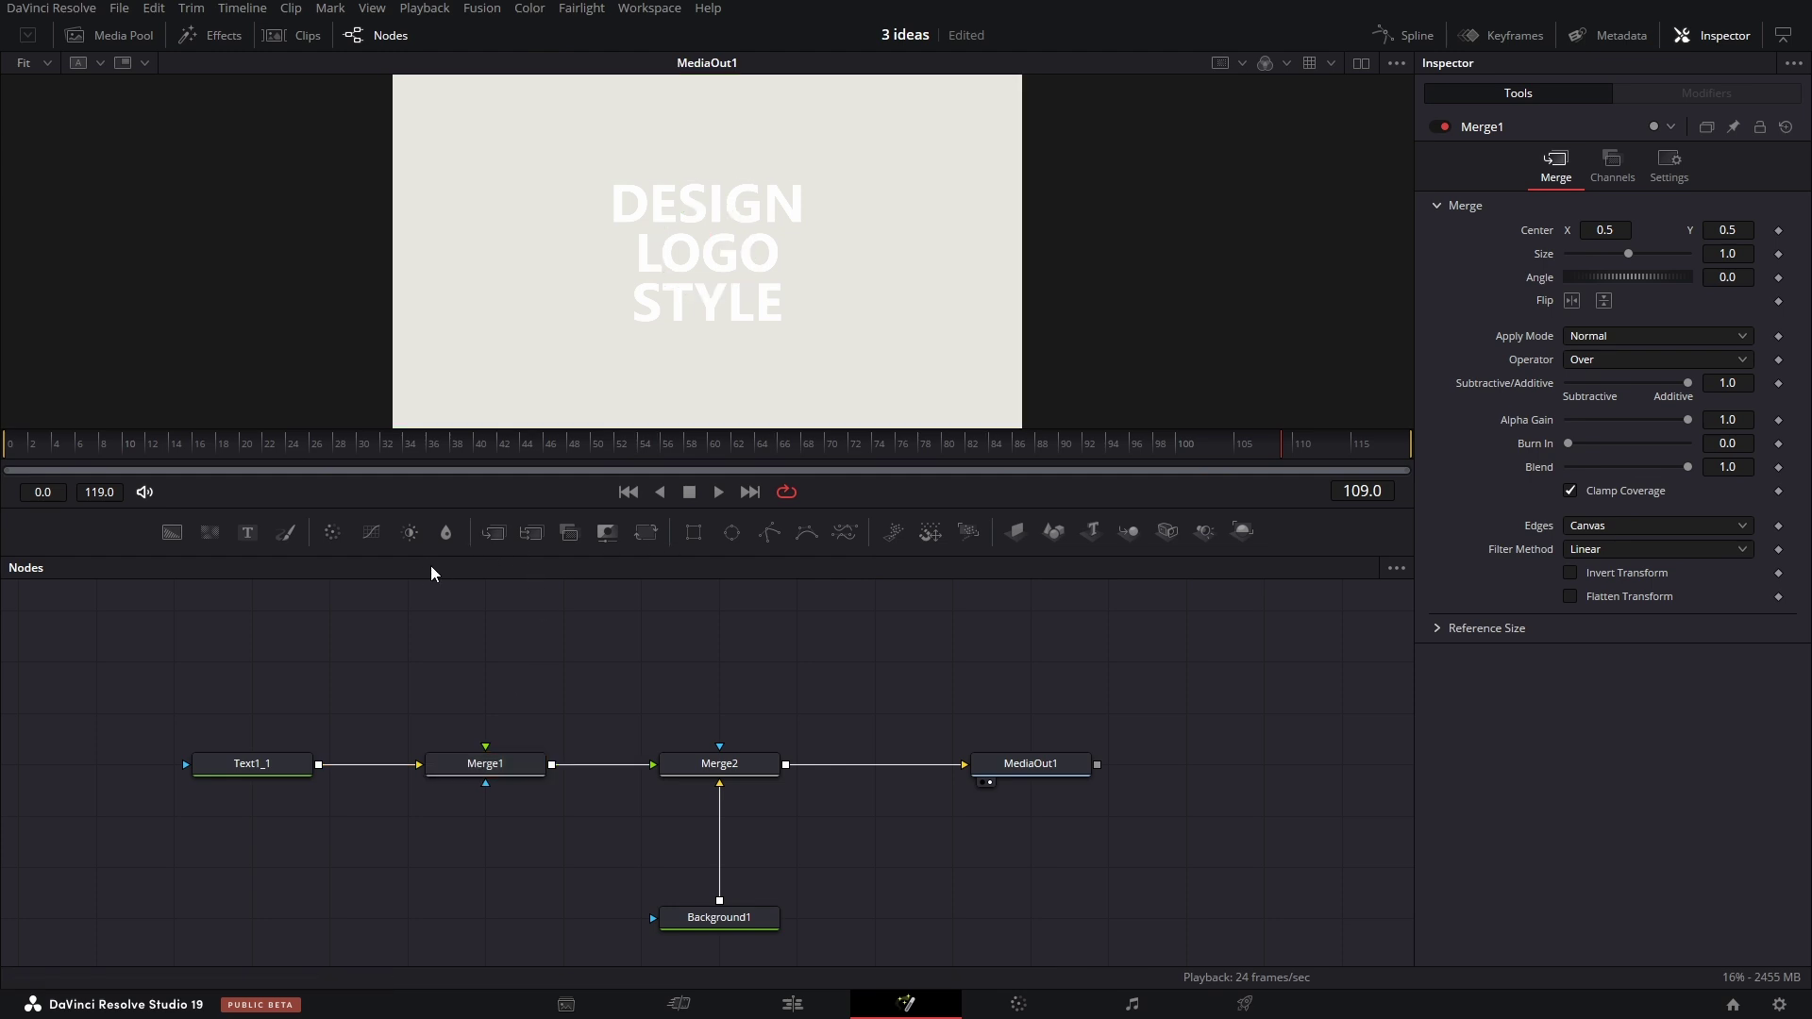
drag(417, 895, 493, 766)
click(494, 770)
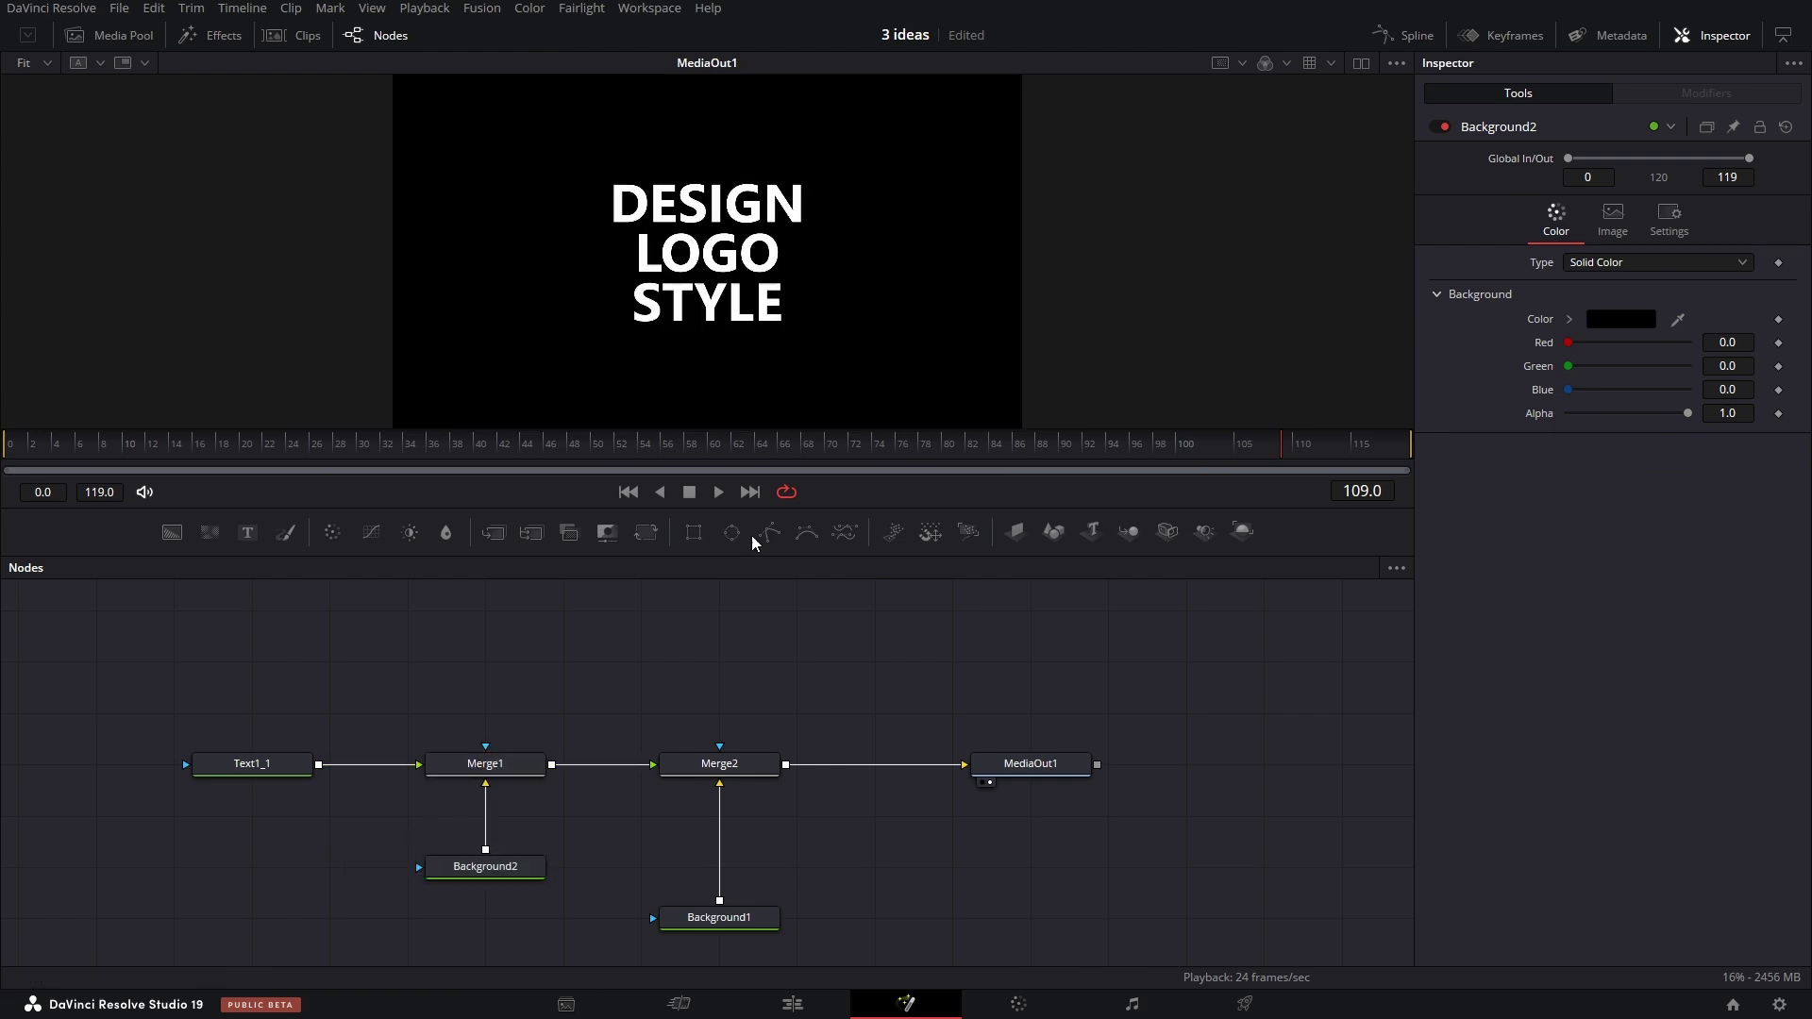
drag(769, 531, 428, 876)
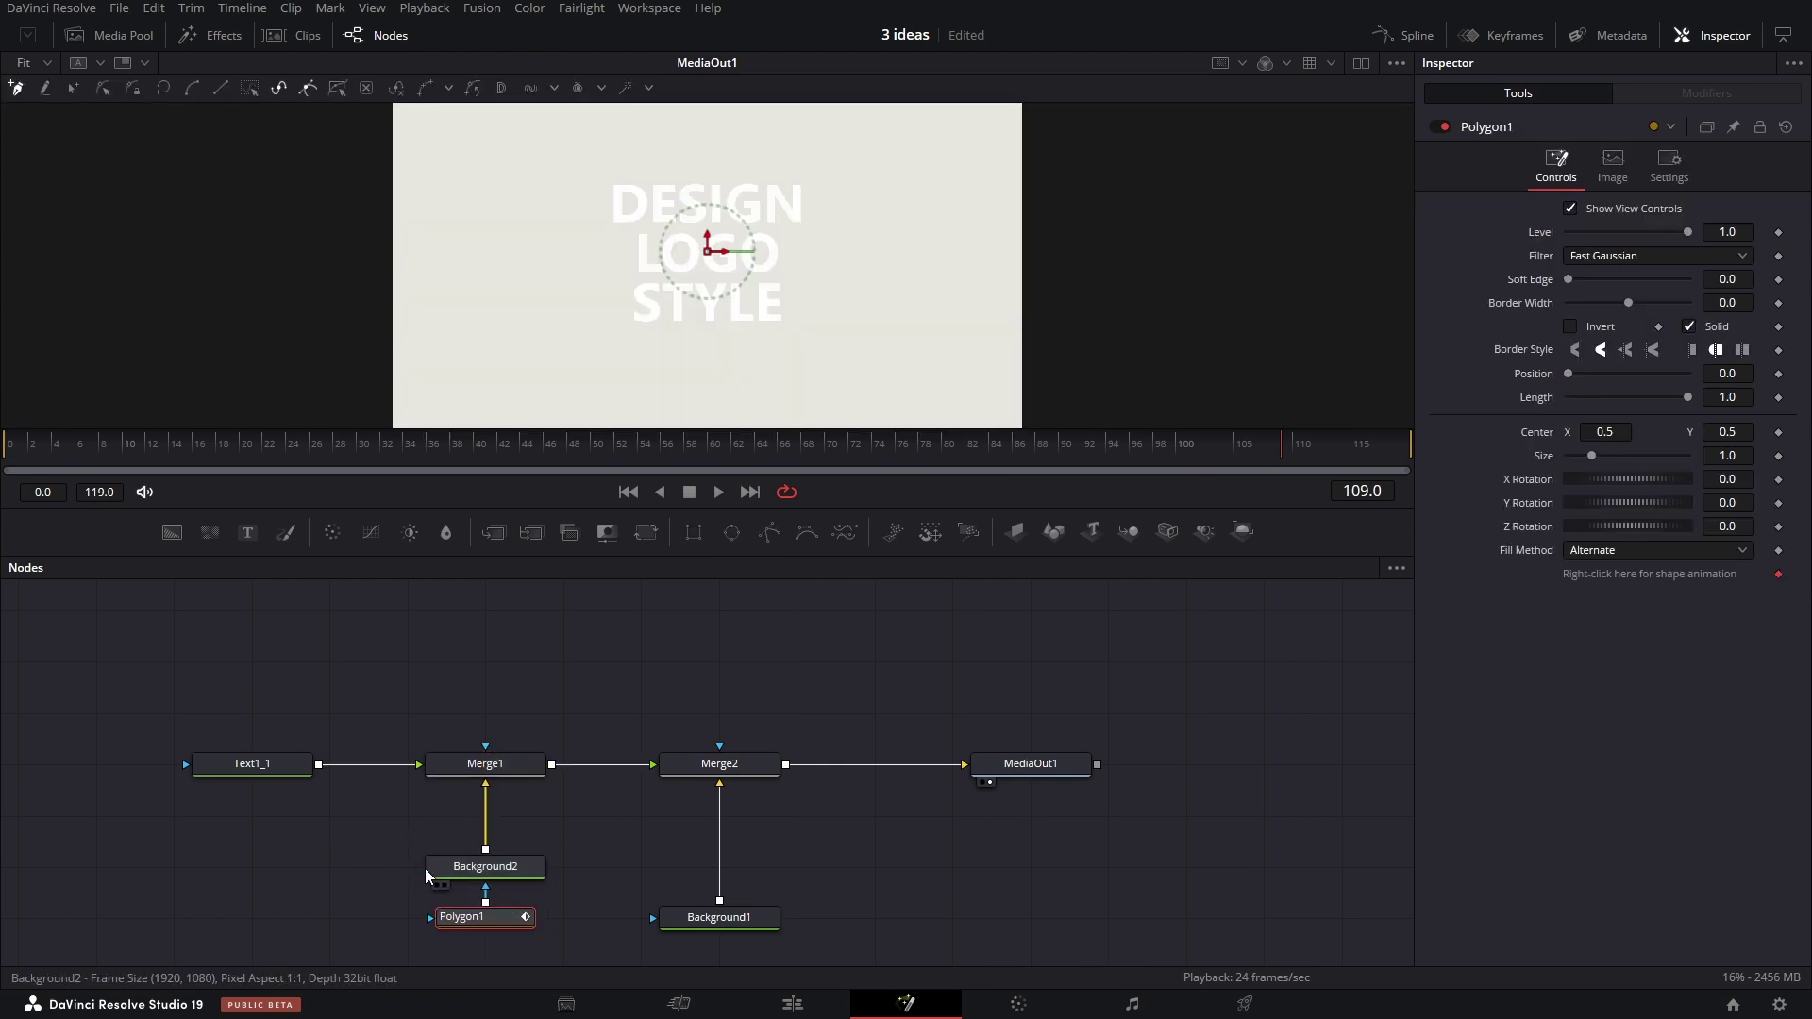
Draw a six-point zigzag polyline across the text, with border width 0.143 and the angular border style.
click(565, 366)
click(614, 140)
click(668, 371)
click(715, 144)
click(779, 387)
click(831, 139)
drag(1629, 302, 1671, 303)
click(1576, 350)
Set the Background2 node's colour to a dark slate blue.
click(485, 866)
click(1620, 319)
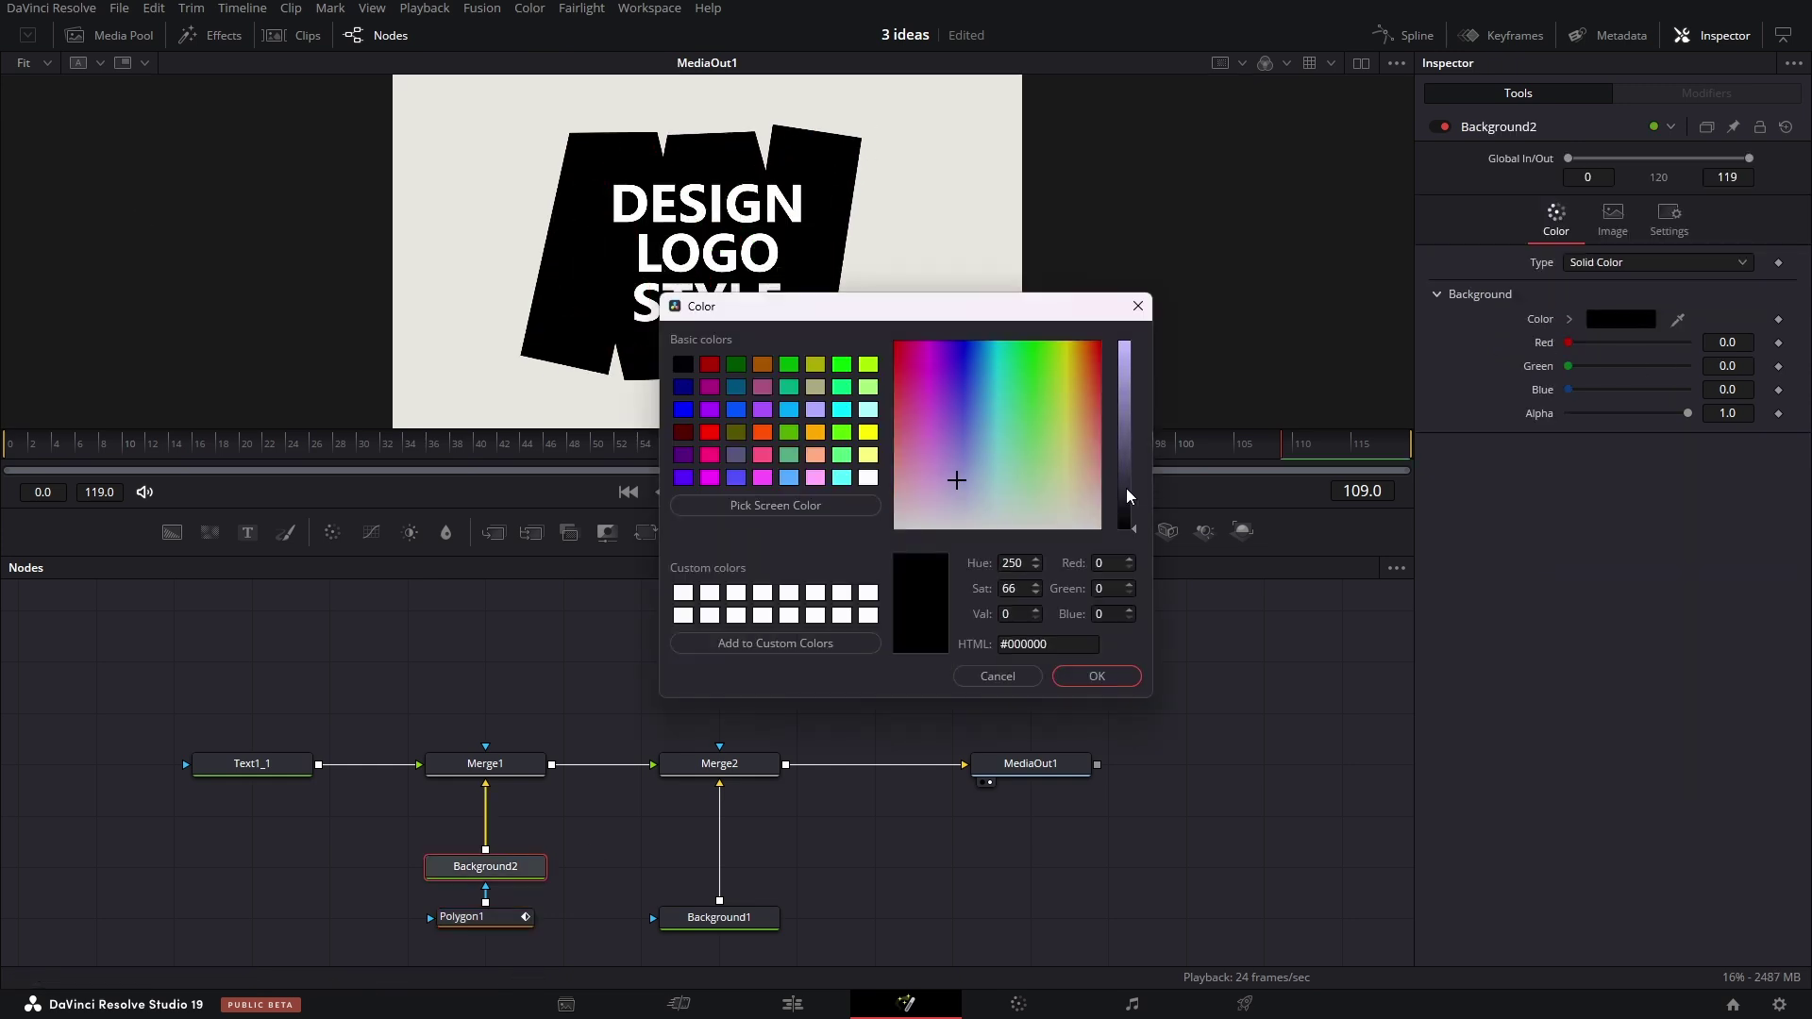
click(975, 486)
click(1084, 676)
Animate the Polygon1 mask's Length with an Anim Curves modifier and open the modifier's settings.
click(472, 917)
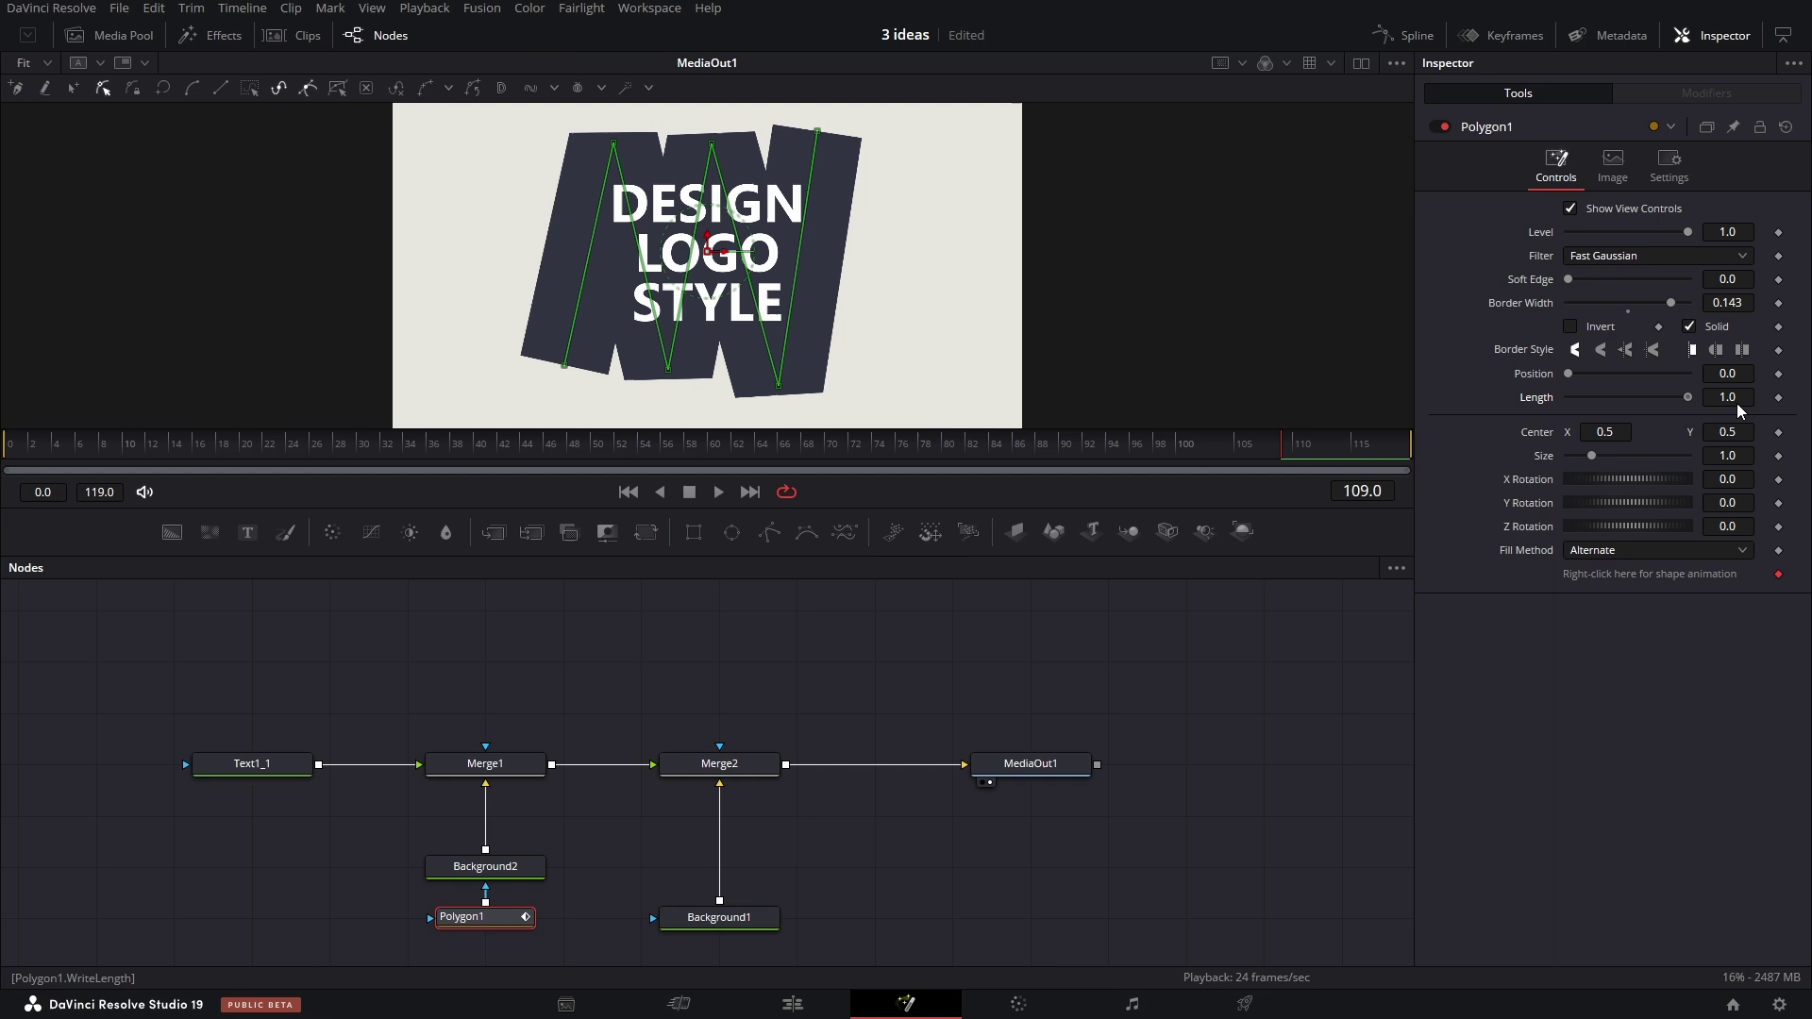
right_click(1534, 398)
mouse_move(1604, 472)
click(1482, 472)
click(1697, 92)
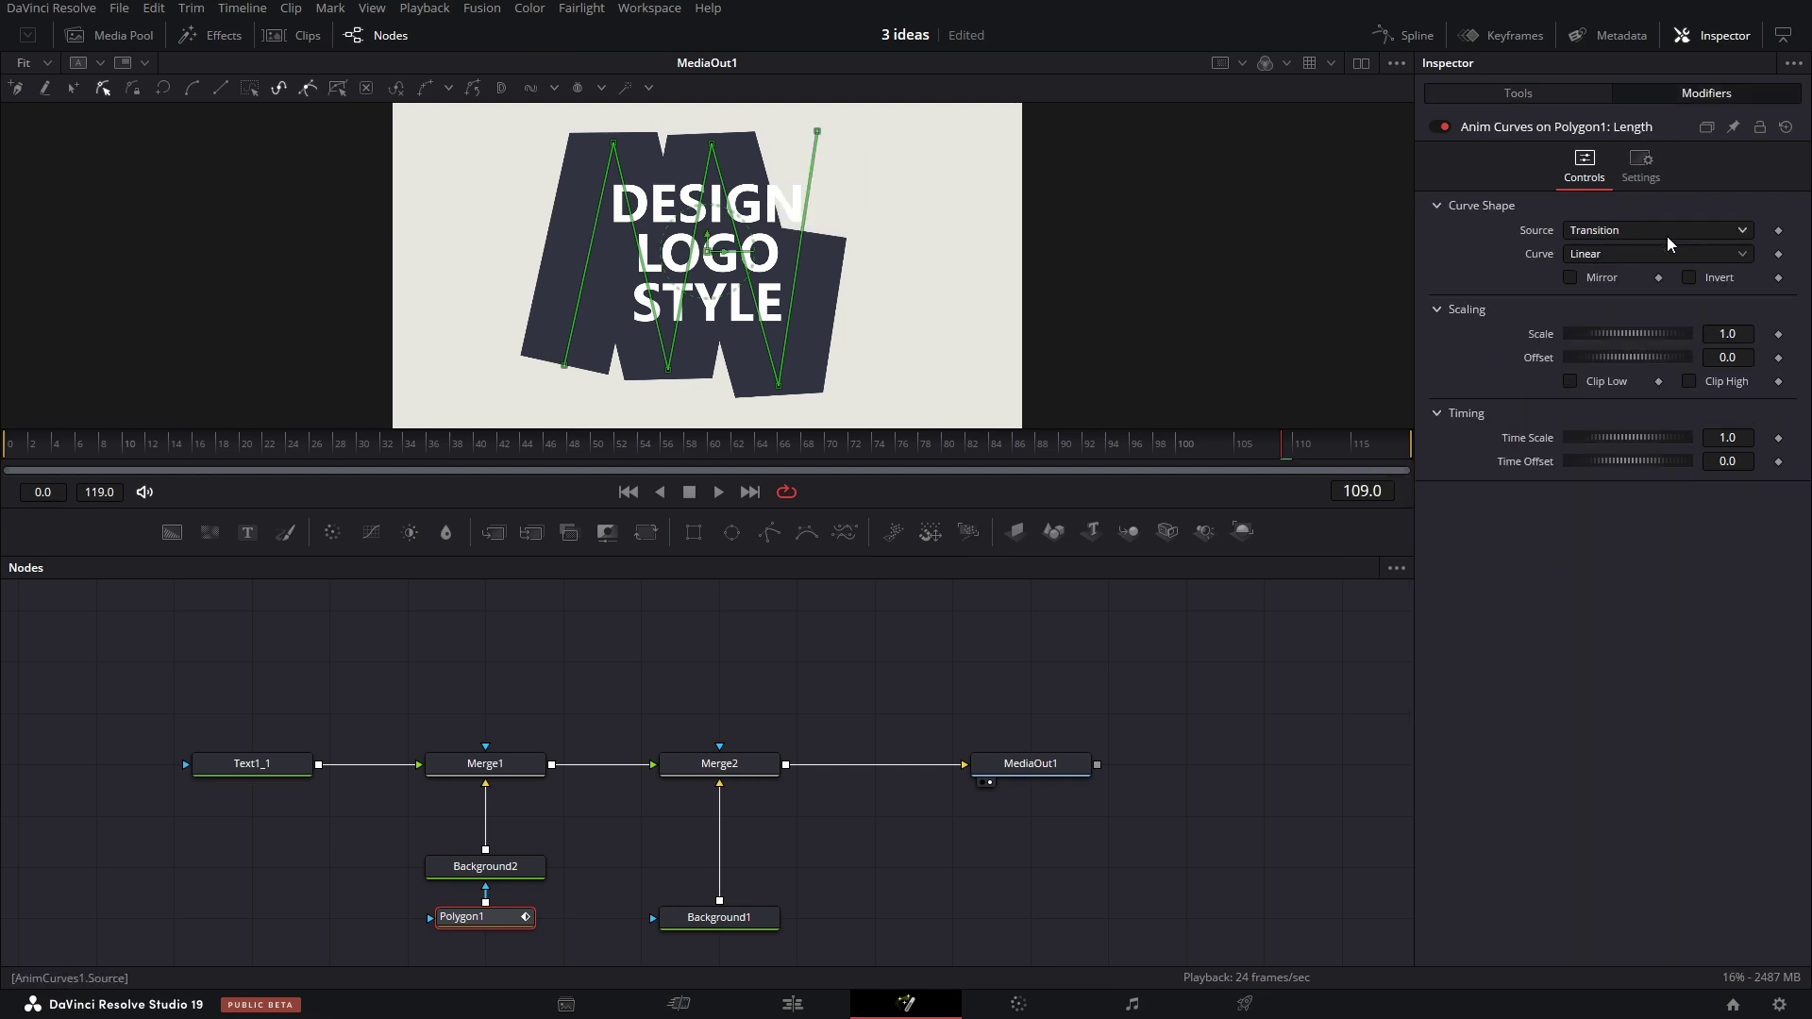
Set the Length animation curve to Easing with Quad in and Quad out, and its Time Scale to 3.0.
click(1667, 253)
click(1629, 291)
click(1624, 277)
click(1596, 344)
click(1714, 277)
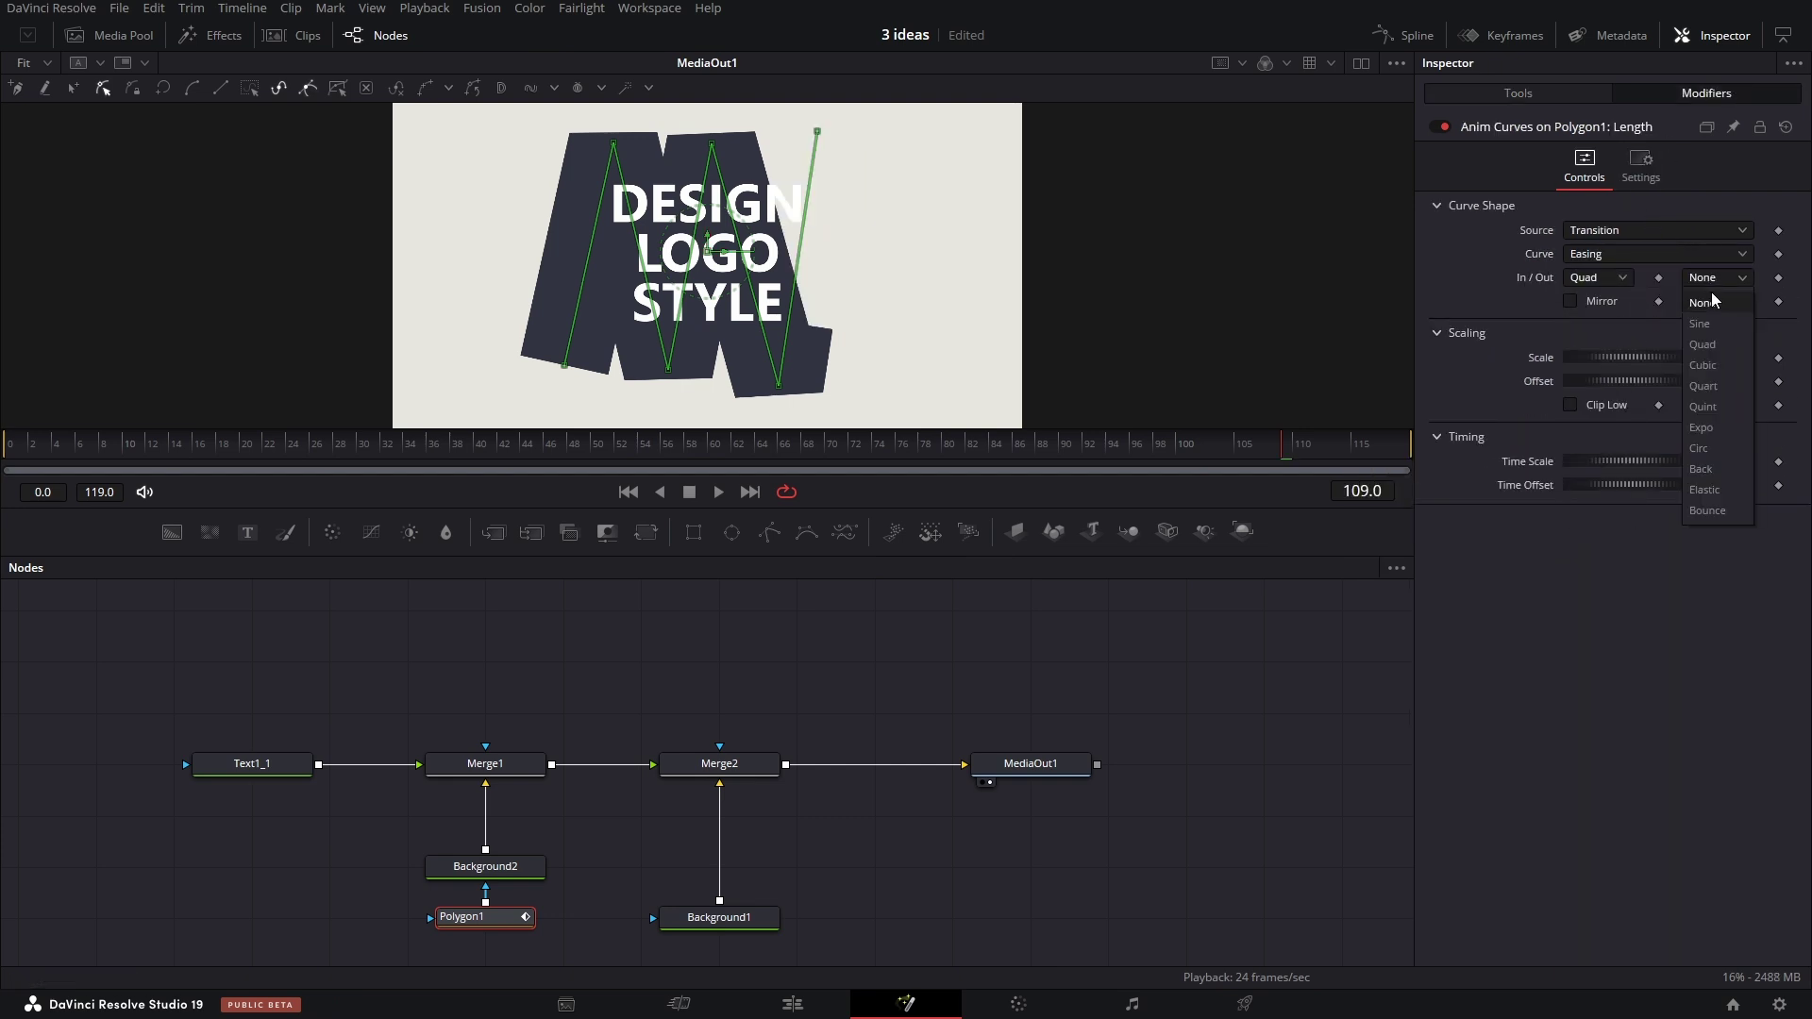
click(1712, 344)
double_click(1736, 459)
text(3)
key(Tab)
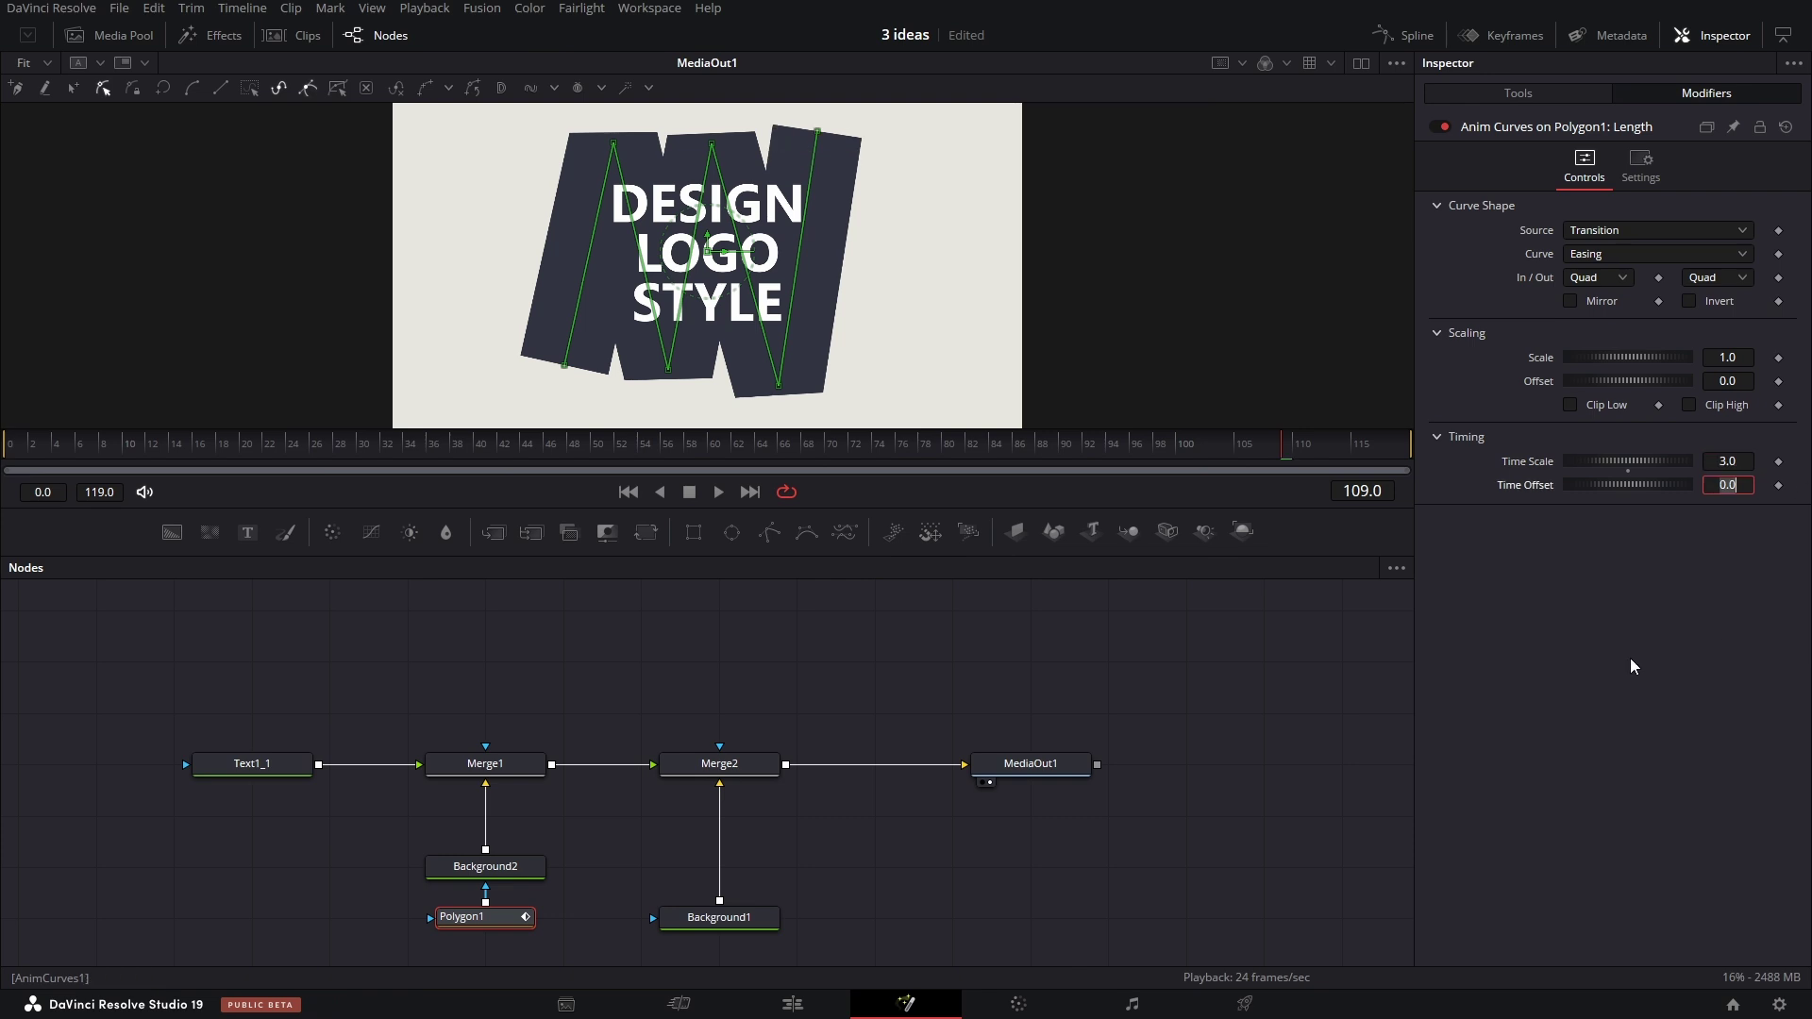
click(1631, 659)
Play the composition from the start to preview the zigzag write-on animation.
click(13, 440)
key(space)
key(space)
click(1158, 630)
click(12, 438)
key(space)
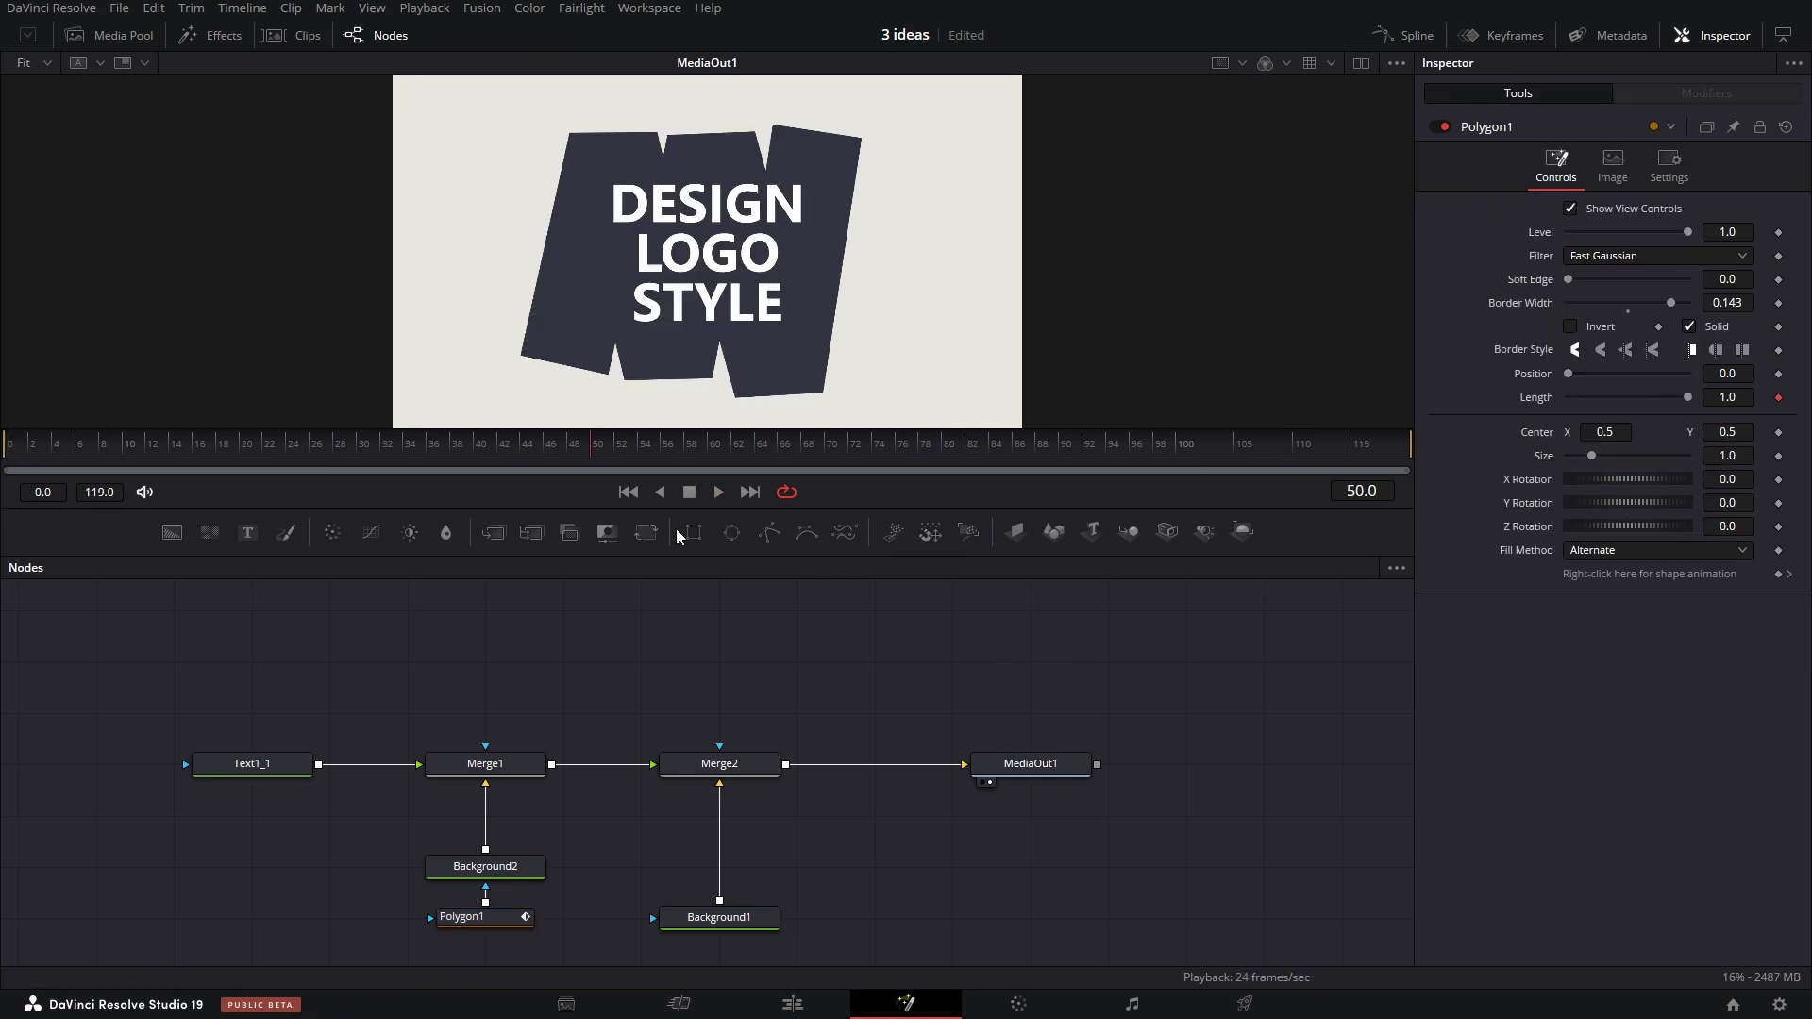
Toggle Polygon1's shape keyframe at frame 109 and shift the zigzag's points.
click(481, 916)
click(1789, 574)
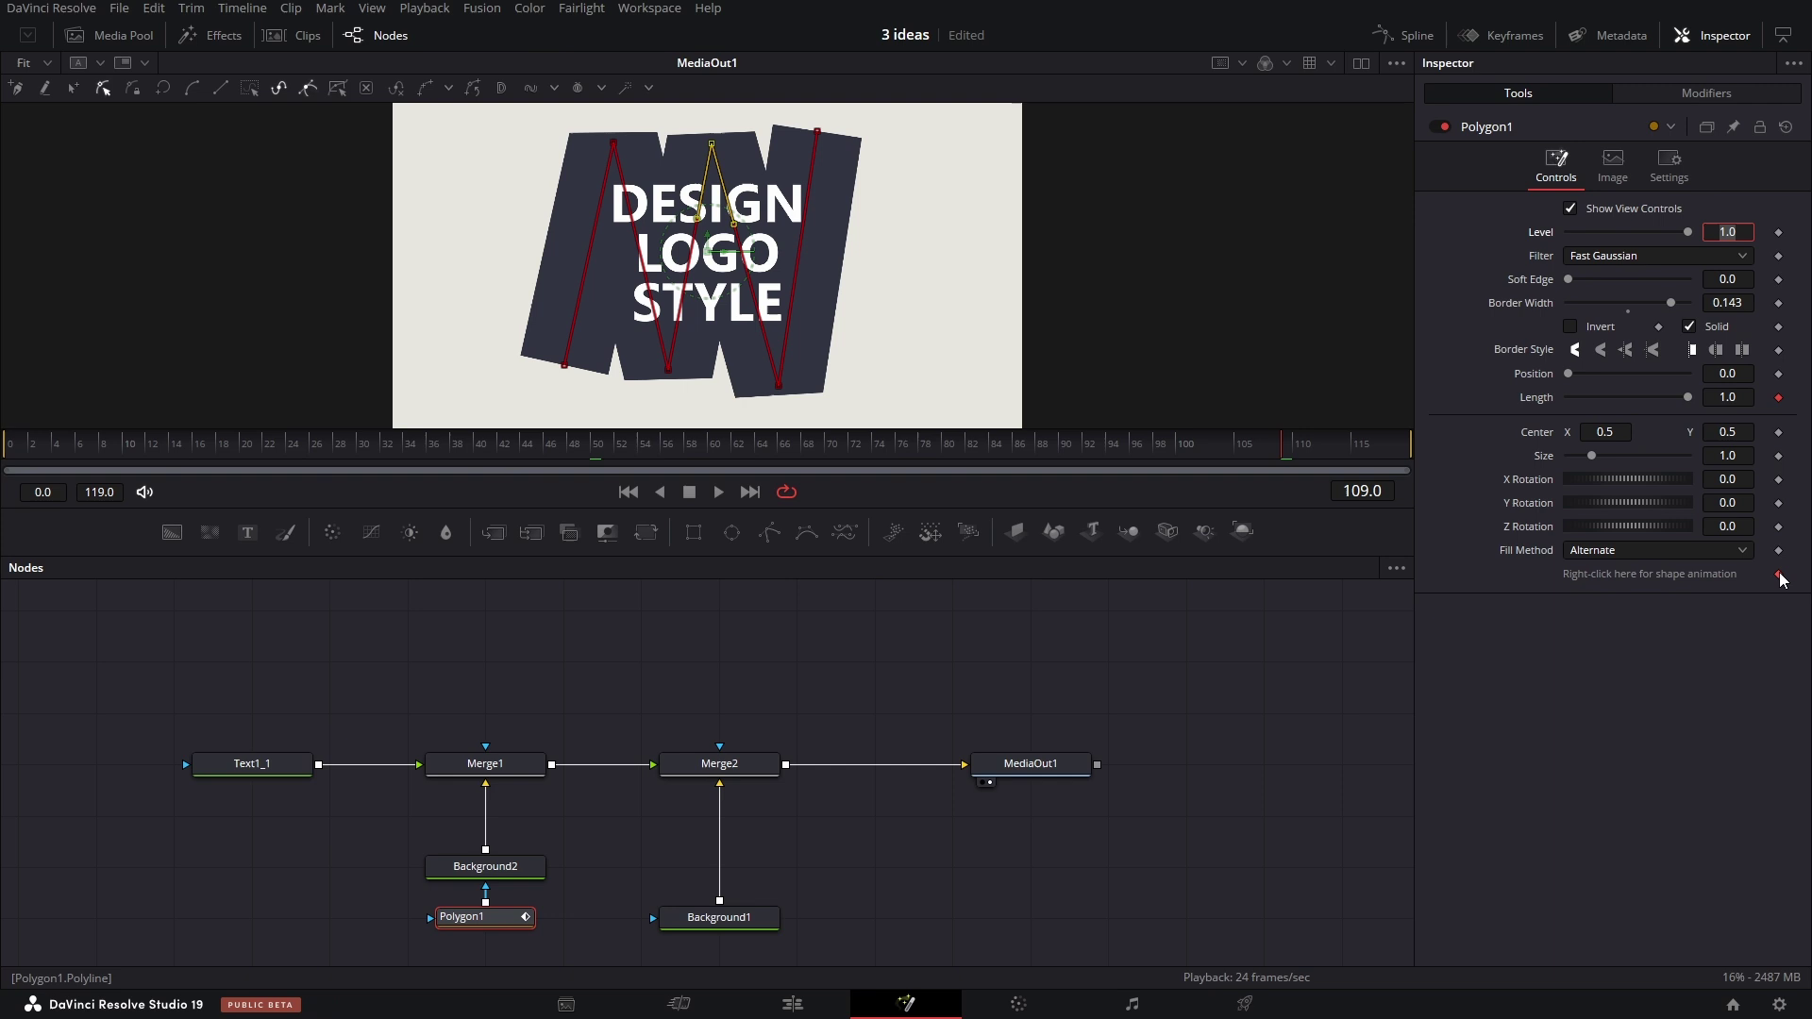
click(1779, 574)
drag(712, 144, 596, 137)
drag(668, 370, 660, 371)
drag(778, 386, 771, 387)
mouse_move(564, 365)
mouse_down()
mouse_move(553, 416)
mouse_move(559, 384)
mouse_up()
drag(818, 131, 819, 128)
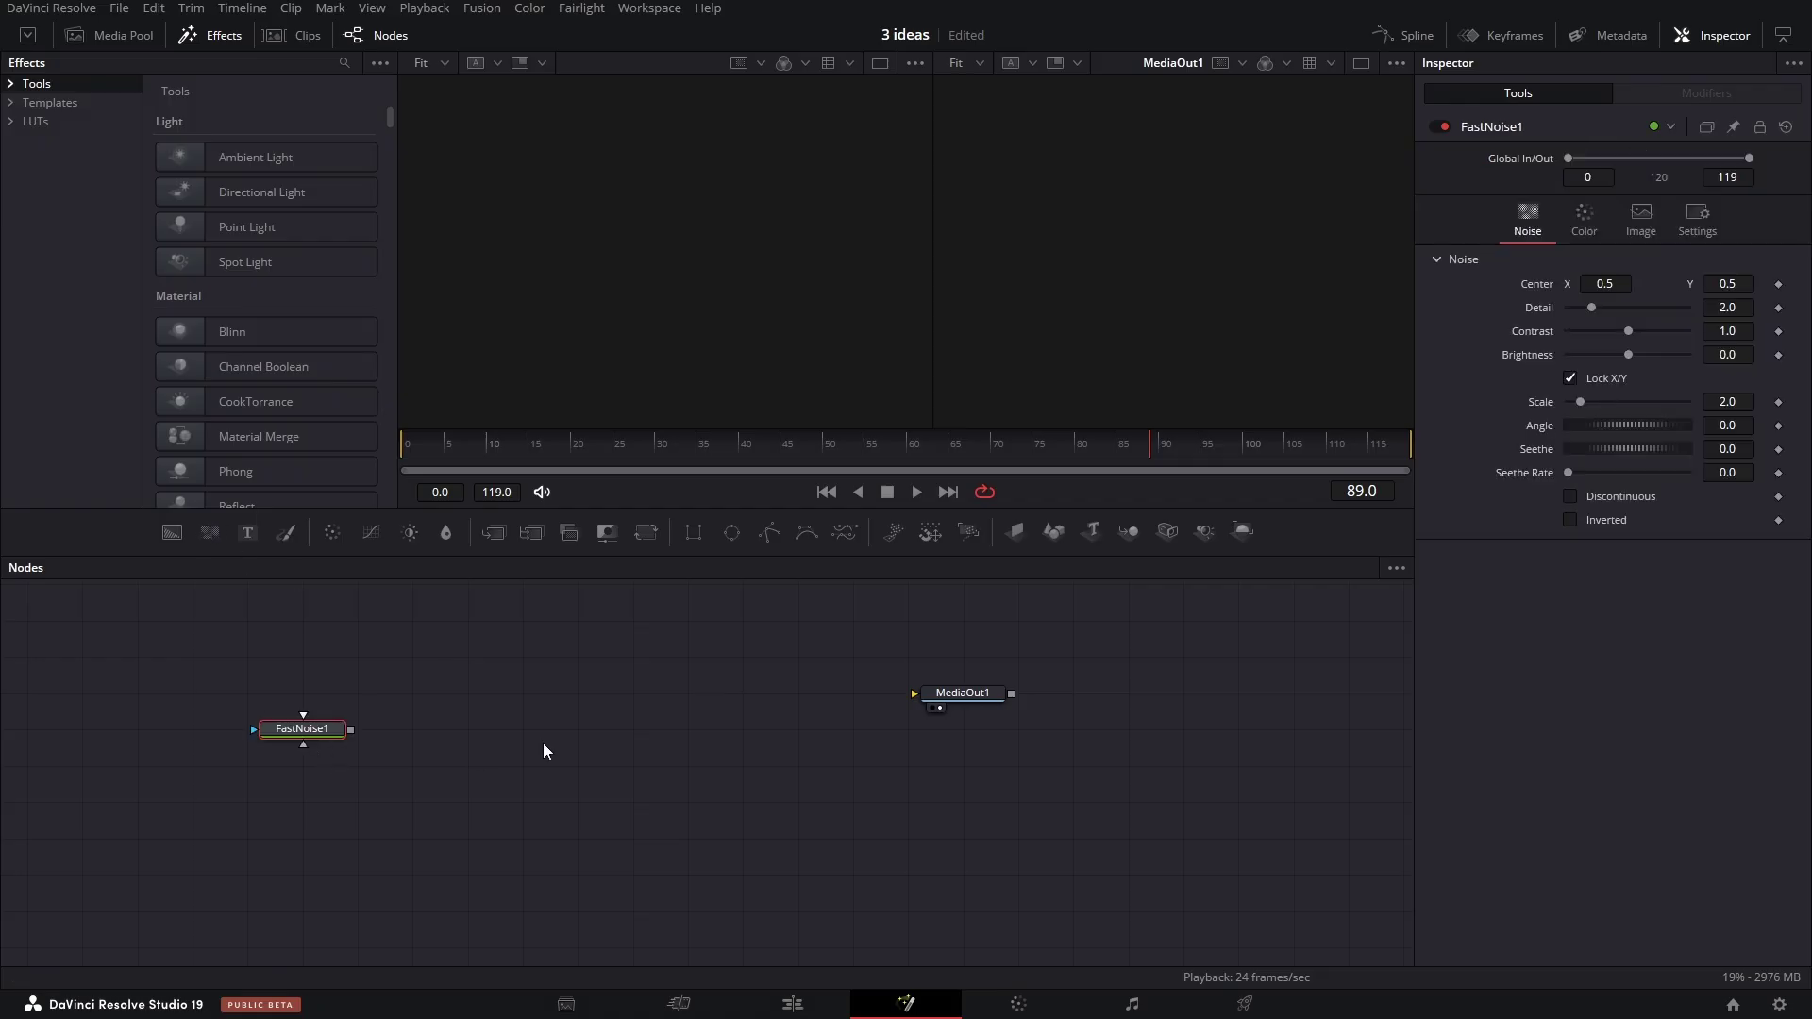
Add an Abstraction node and an Edge Detect node to the FastNoise composition.
key(shift+space)
text(abst)
key(Return)
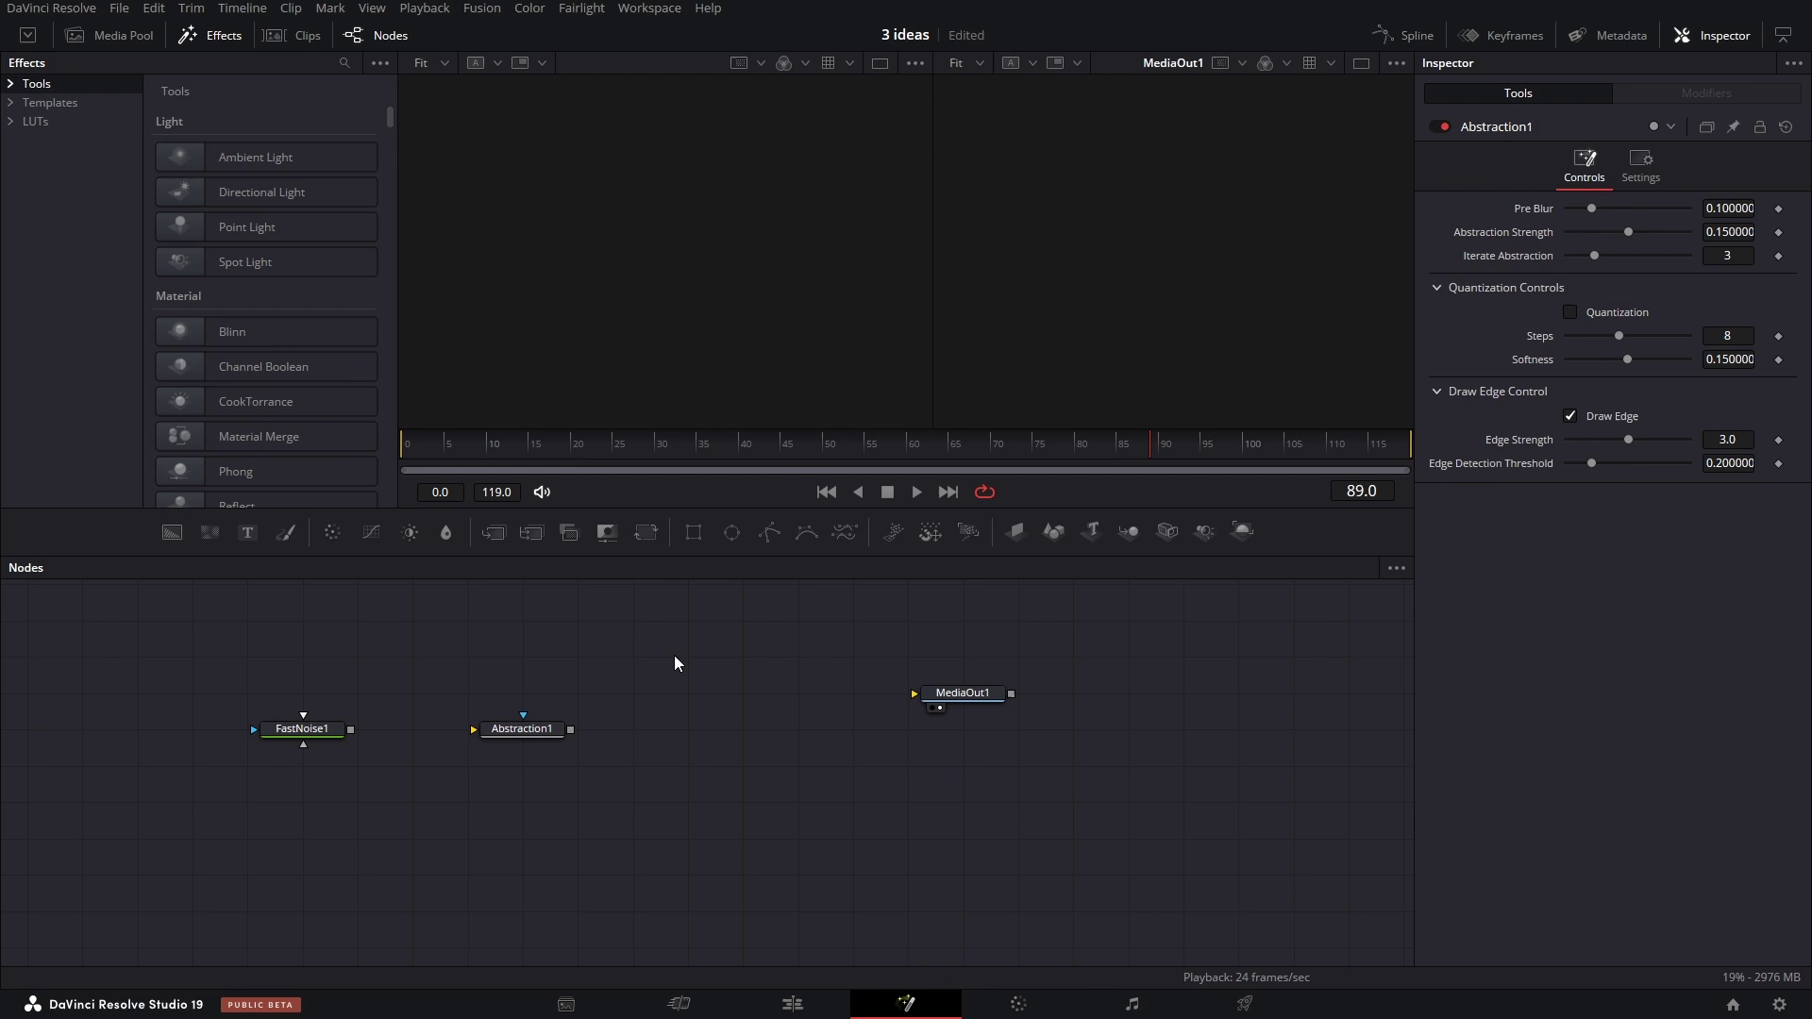
key(shift+space)
text(edge)
key(Return)
Line up the nodes in a chain running from FastNoise1 through Abstraction1 to EdgeDetect1.
drag(522, 729, 467, 693)
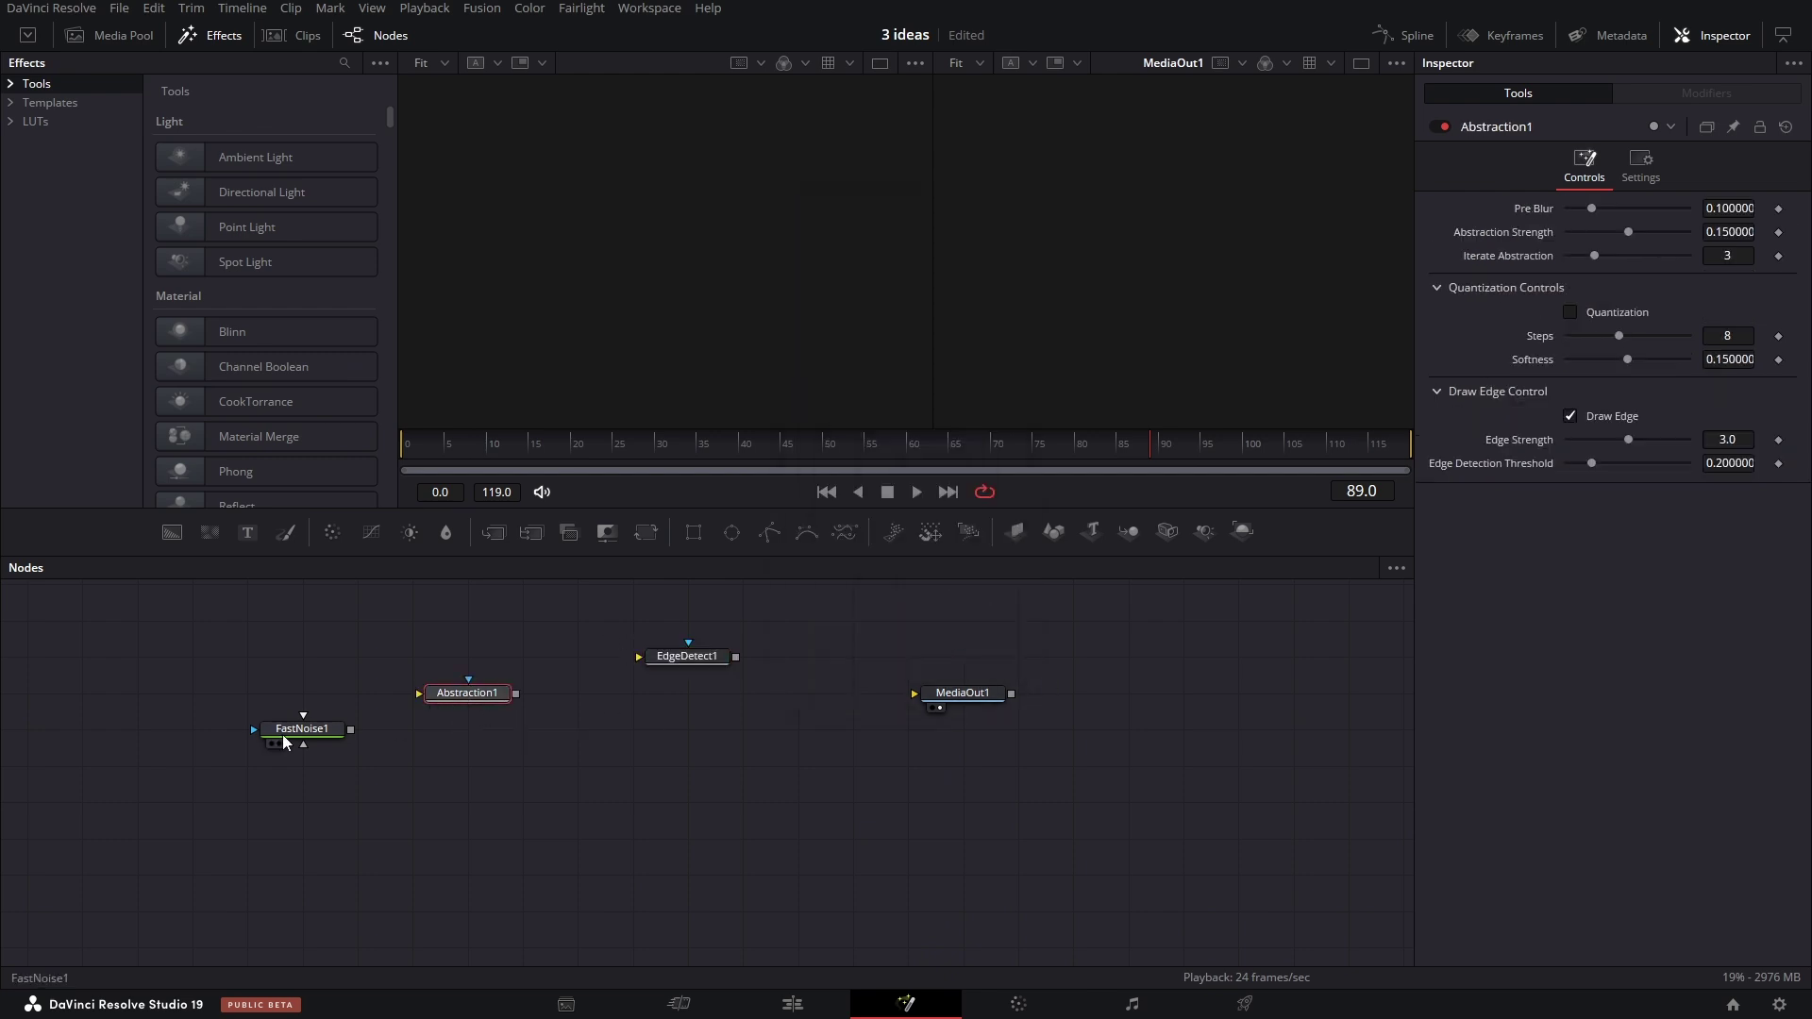
drag(283, 741, 284, 705)
drag(642, 658, 588, 696)
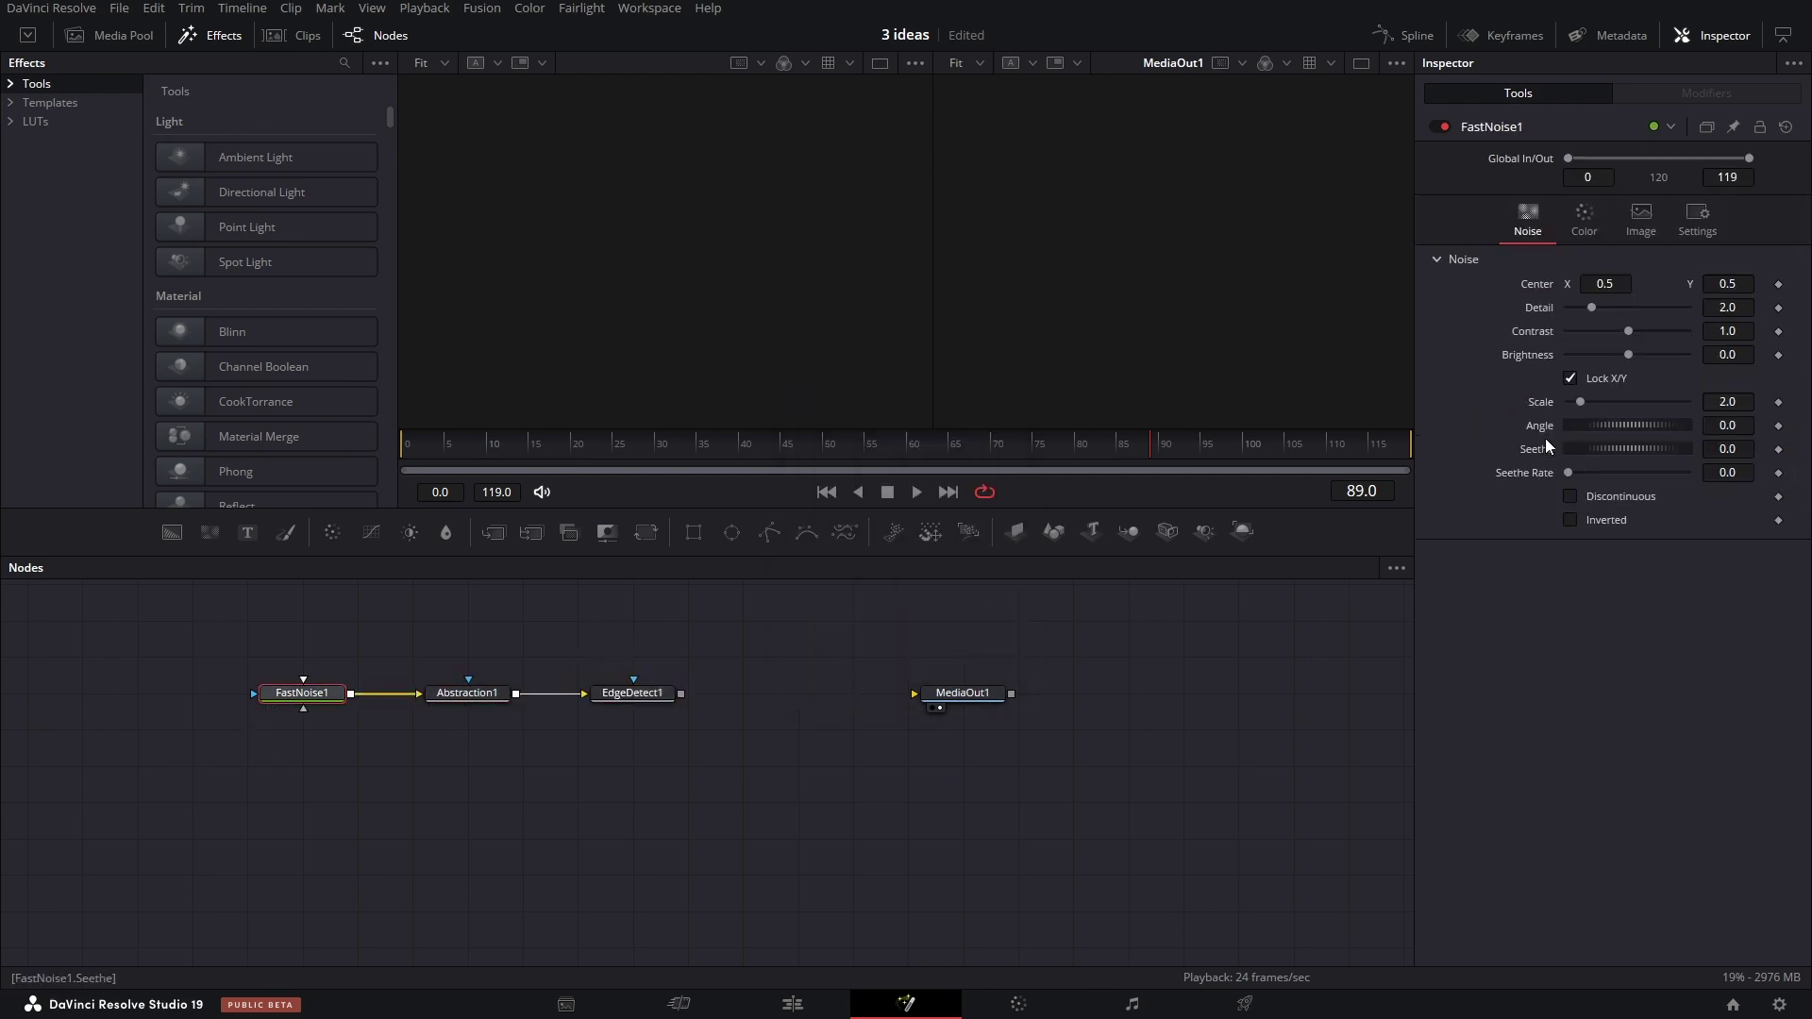
Show FastNoise1 in the viewer, hide the Effects library and set the noise Scale to 5.35.
click(280, 707)
click(217, 35)
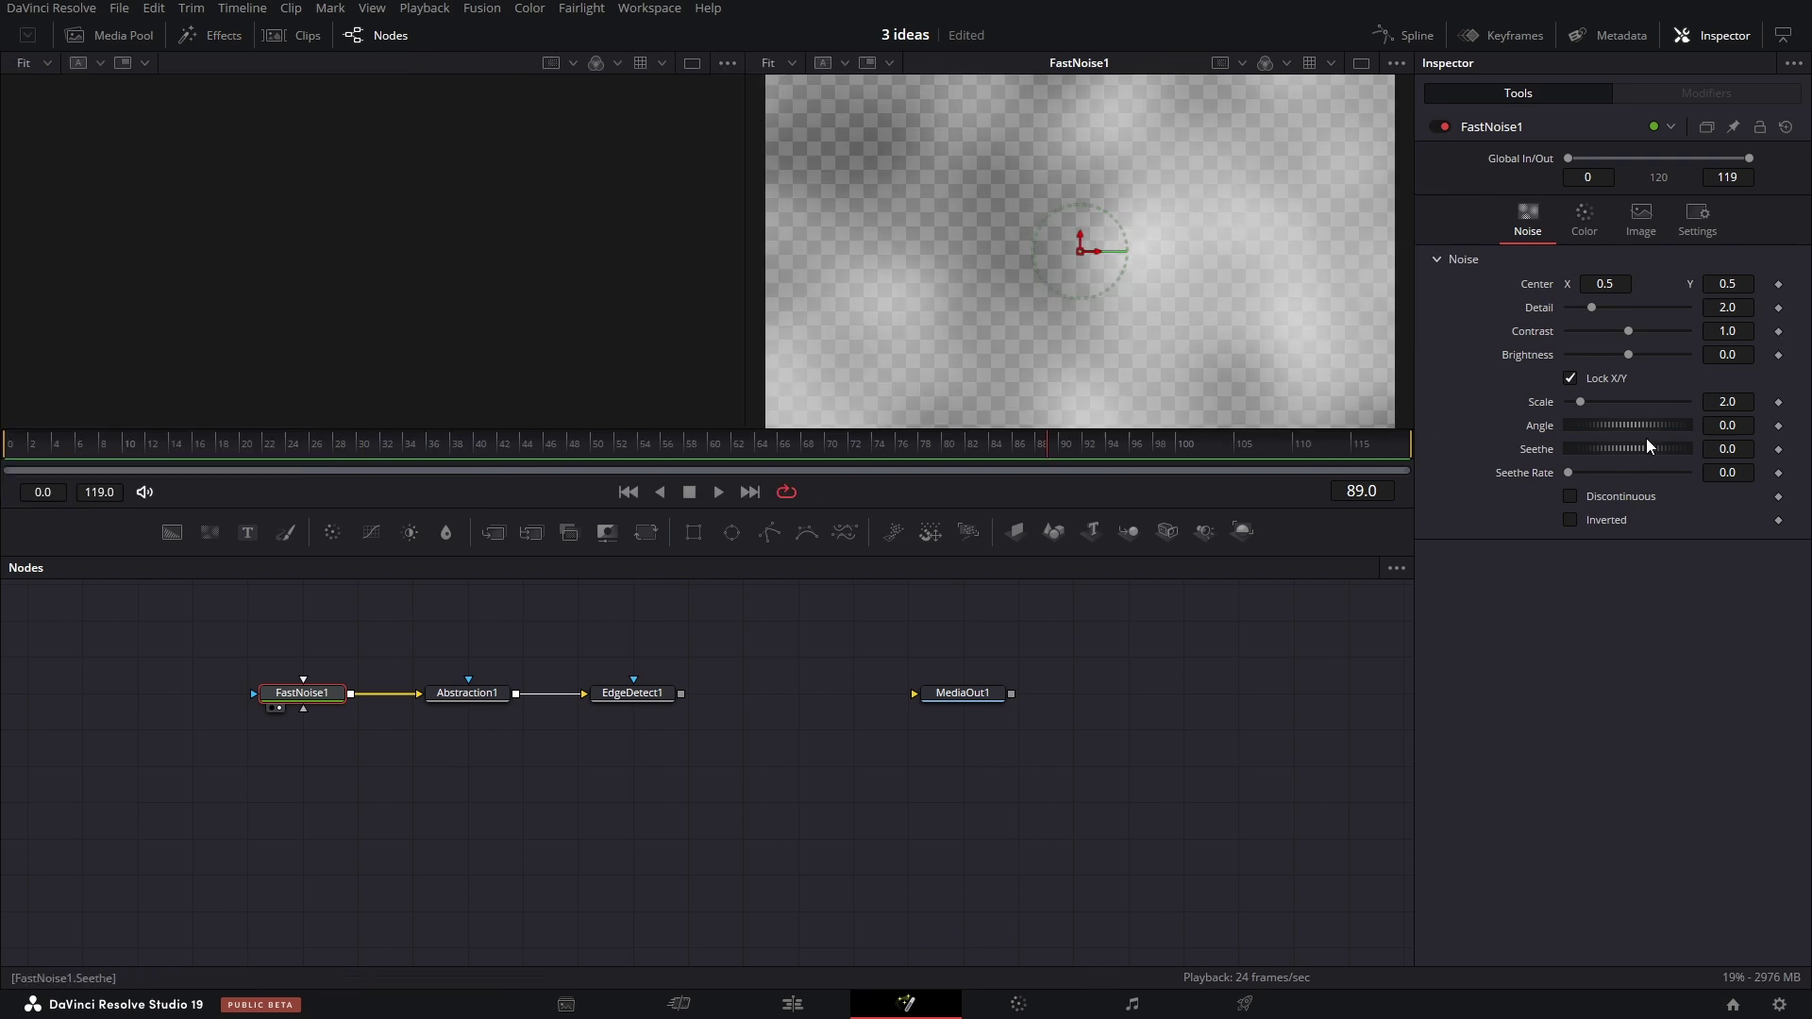
drag(1580, 402, 1688, 413)
click(1585, 221)
click(1528, 219)
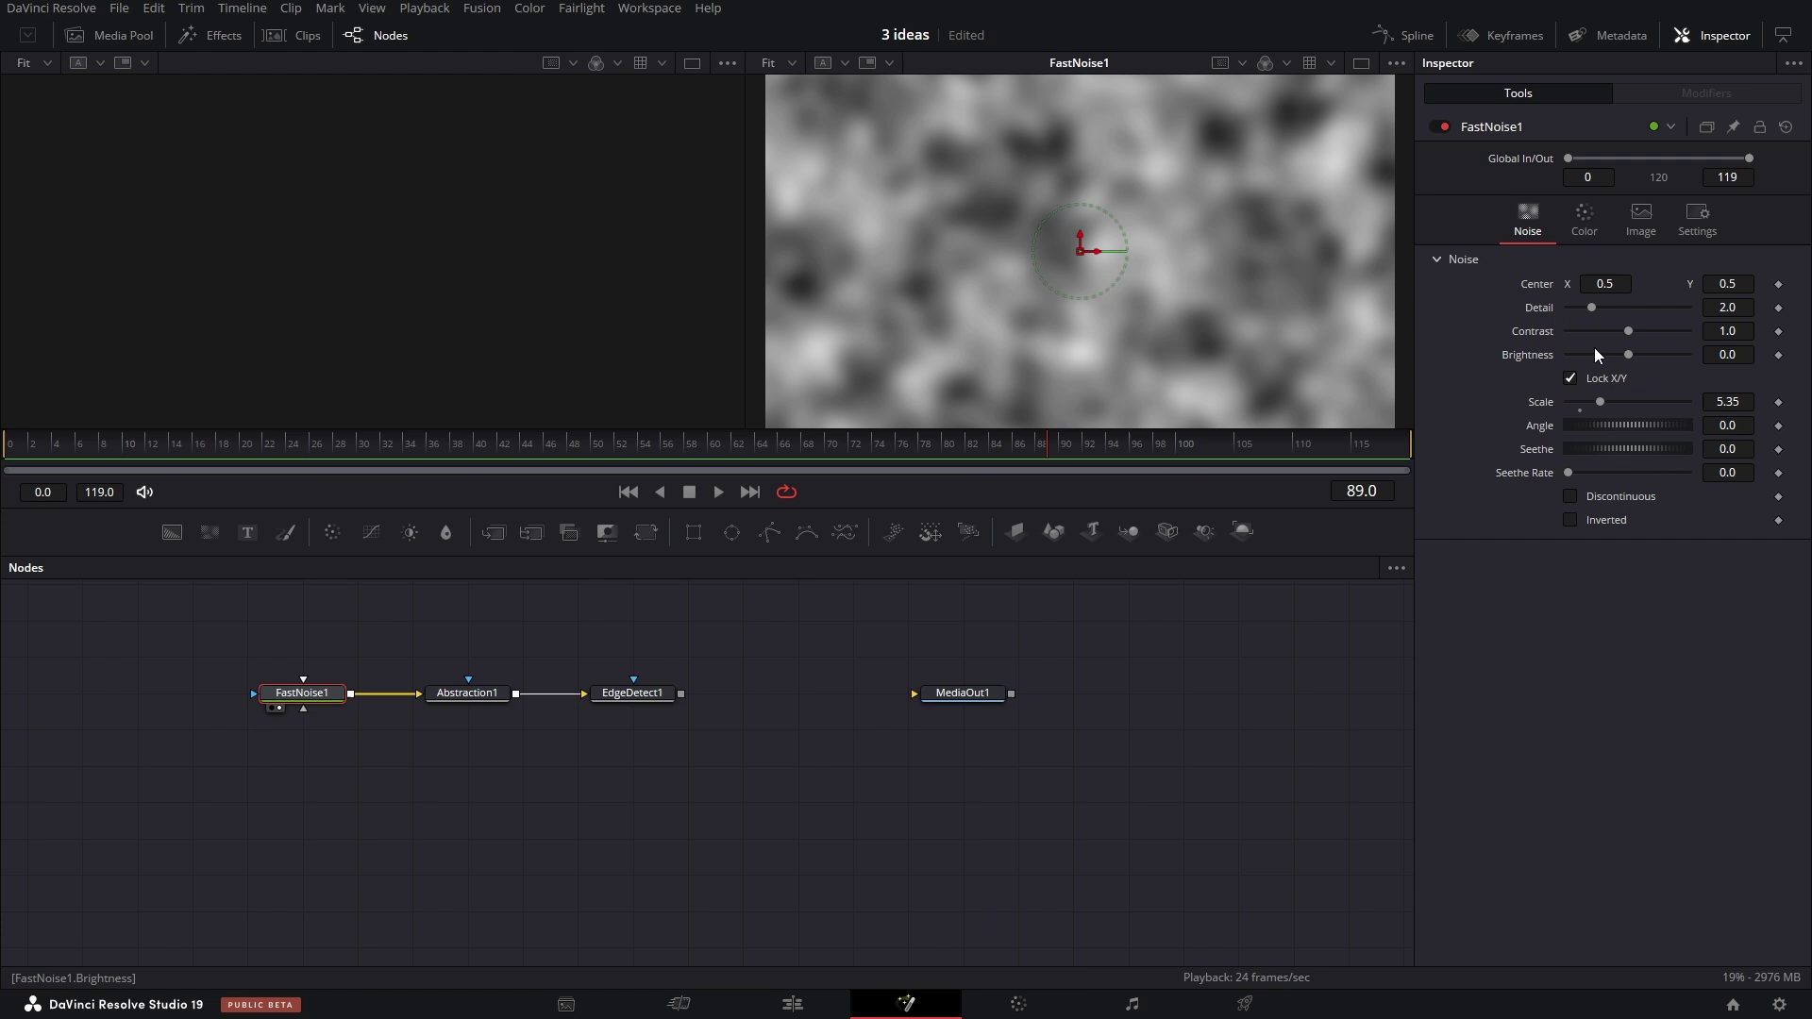
View Abstraction1 in one viewer and enable its Quantization with 16 steps and a softness of 0.001.
click(499, 696)
click(437, 708)
click(443, 707)
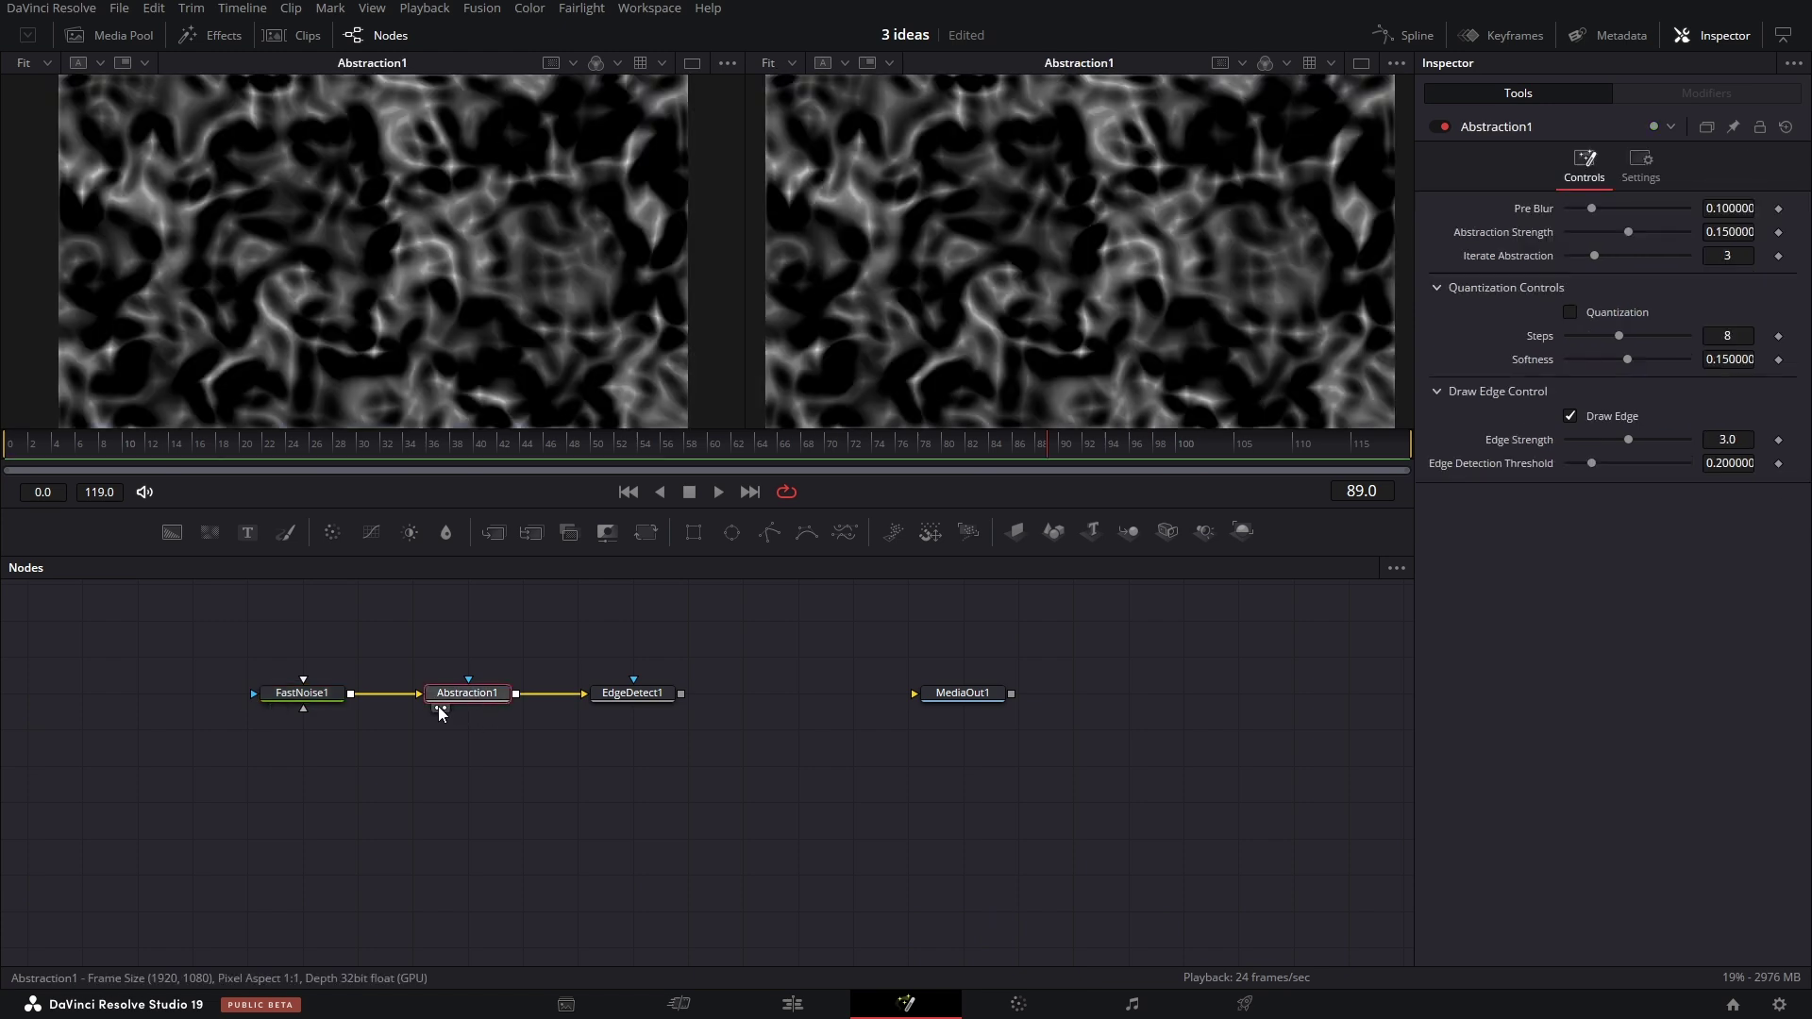
click(438, 707)
click(1571, 311)
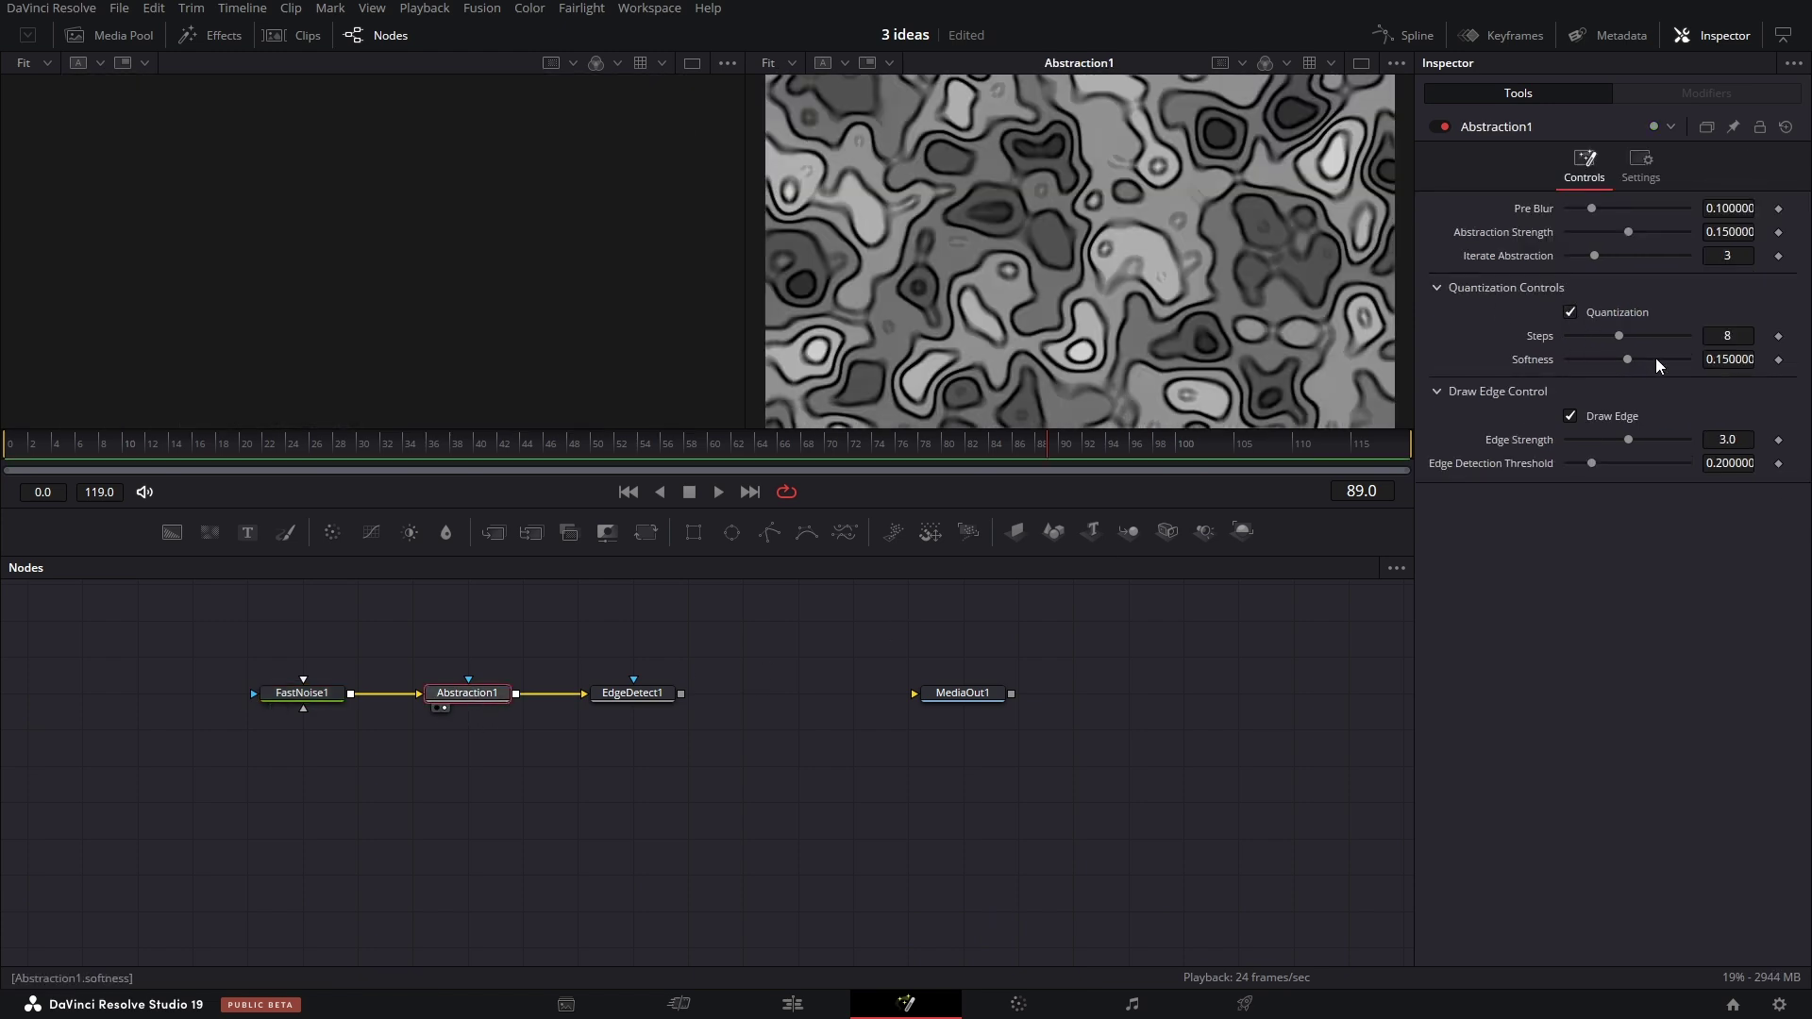
drag(1620, 336, 1756, 345)
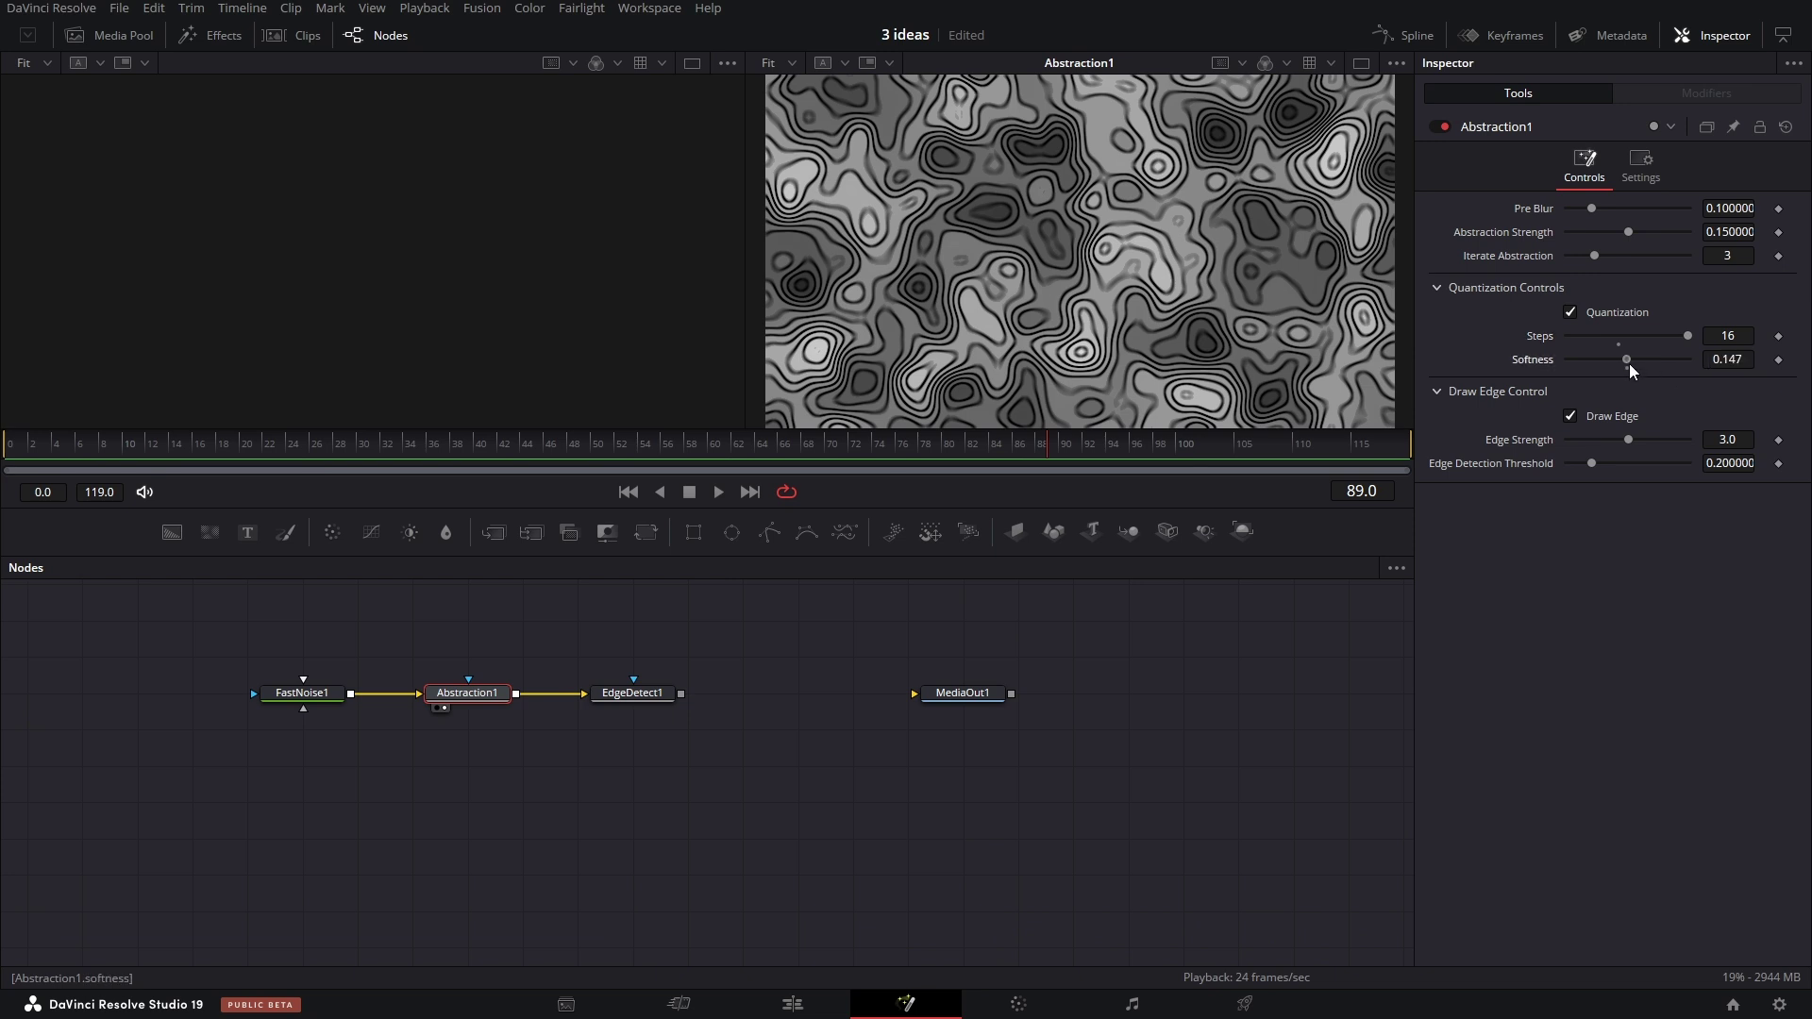
drag(1629, 365, 1518, 375)
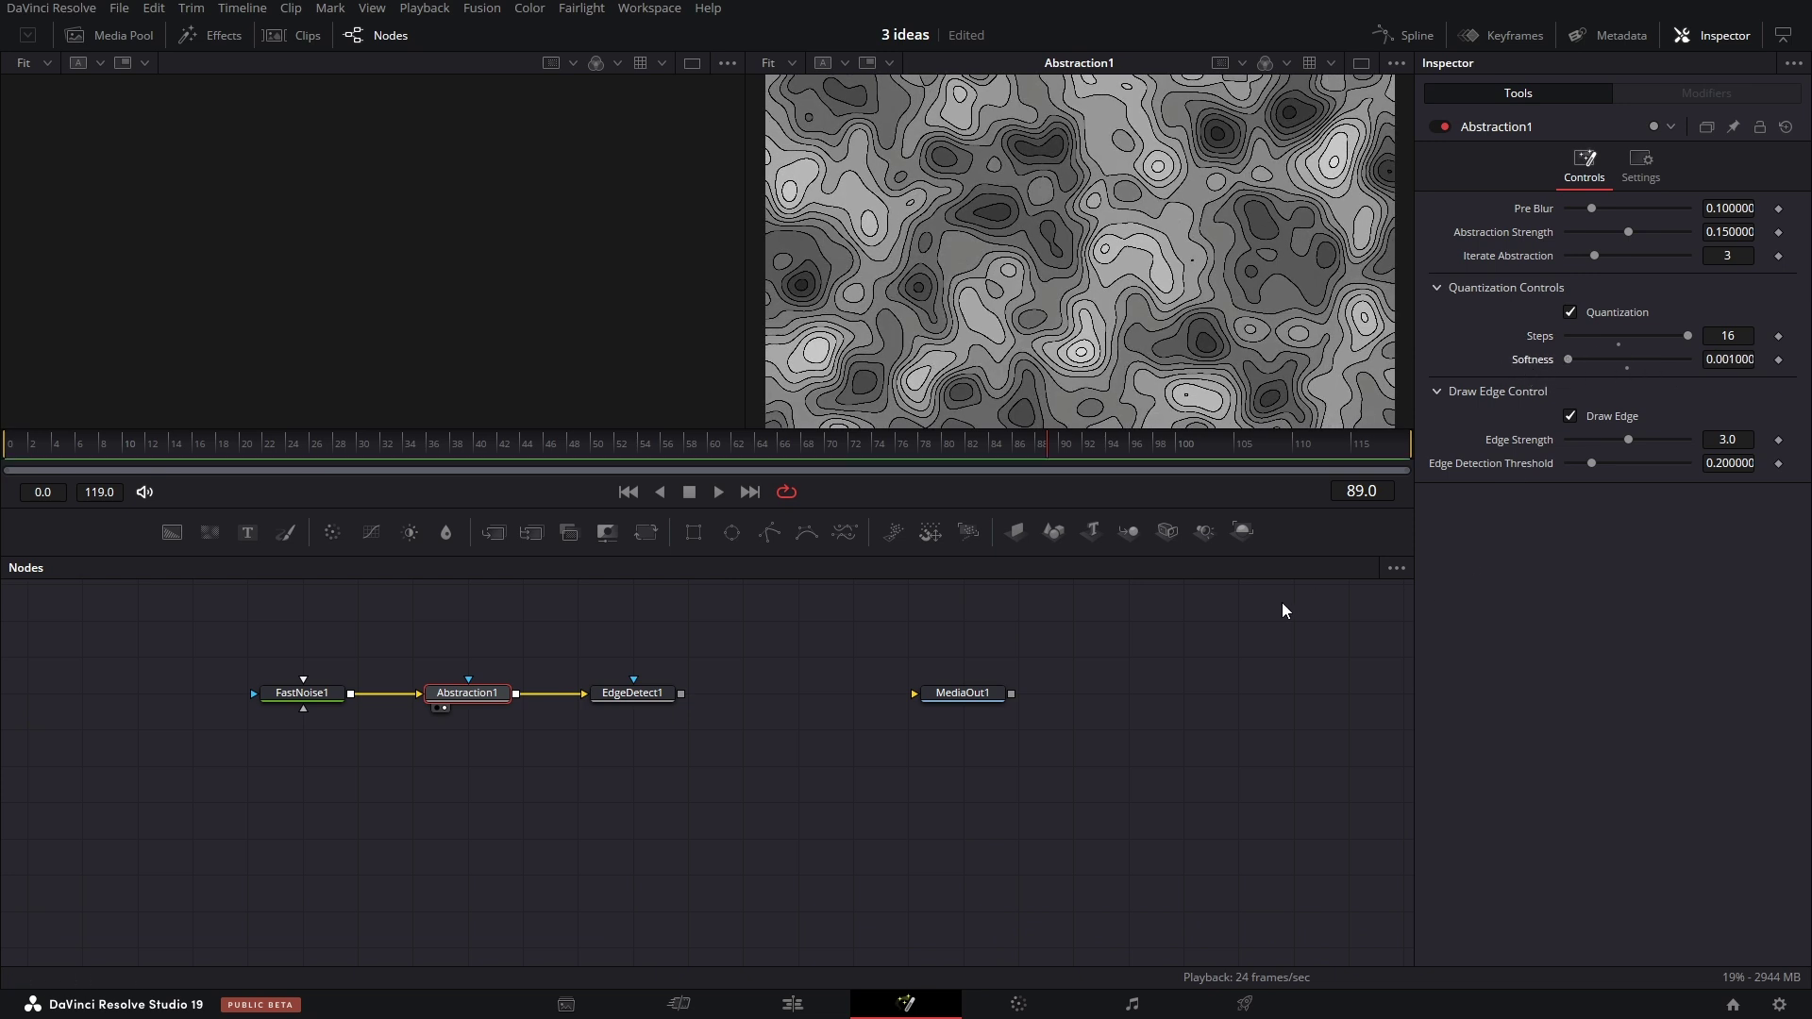
View EdgeDetect1 and set its Edge Width to 0.0.
click(604, 700)
click(609, 707)
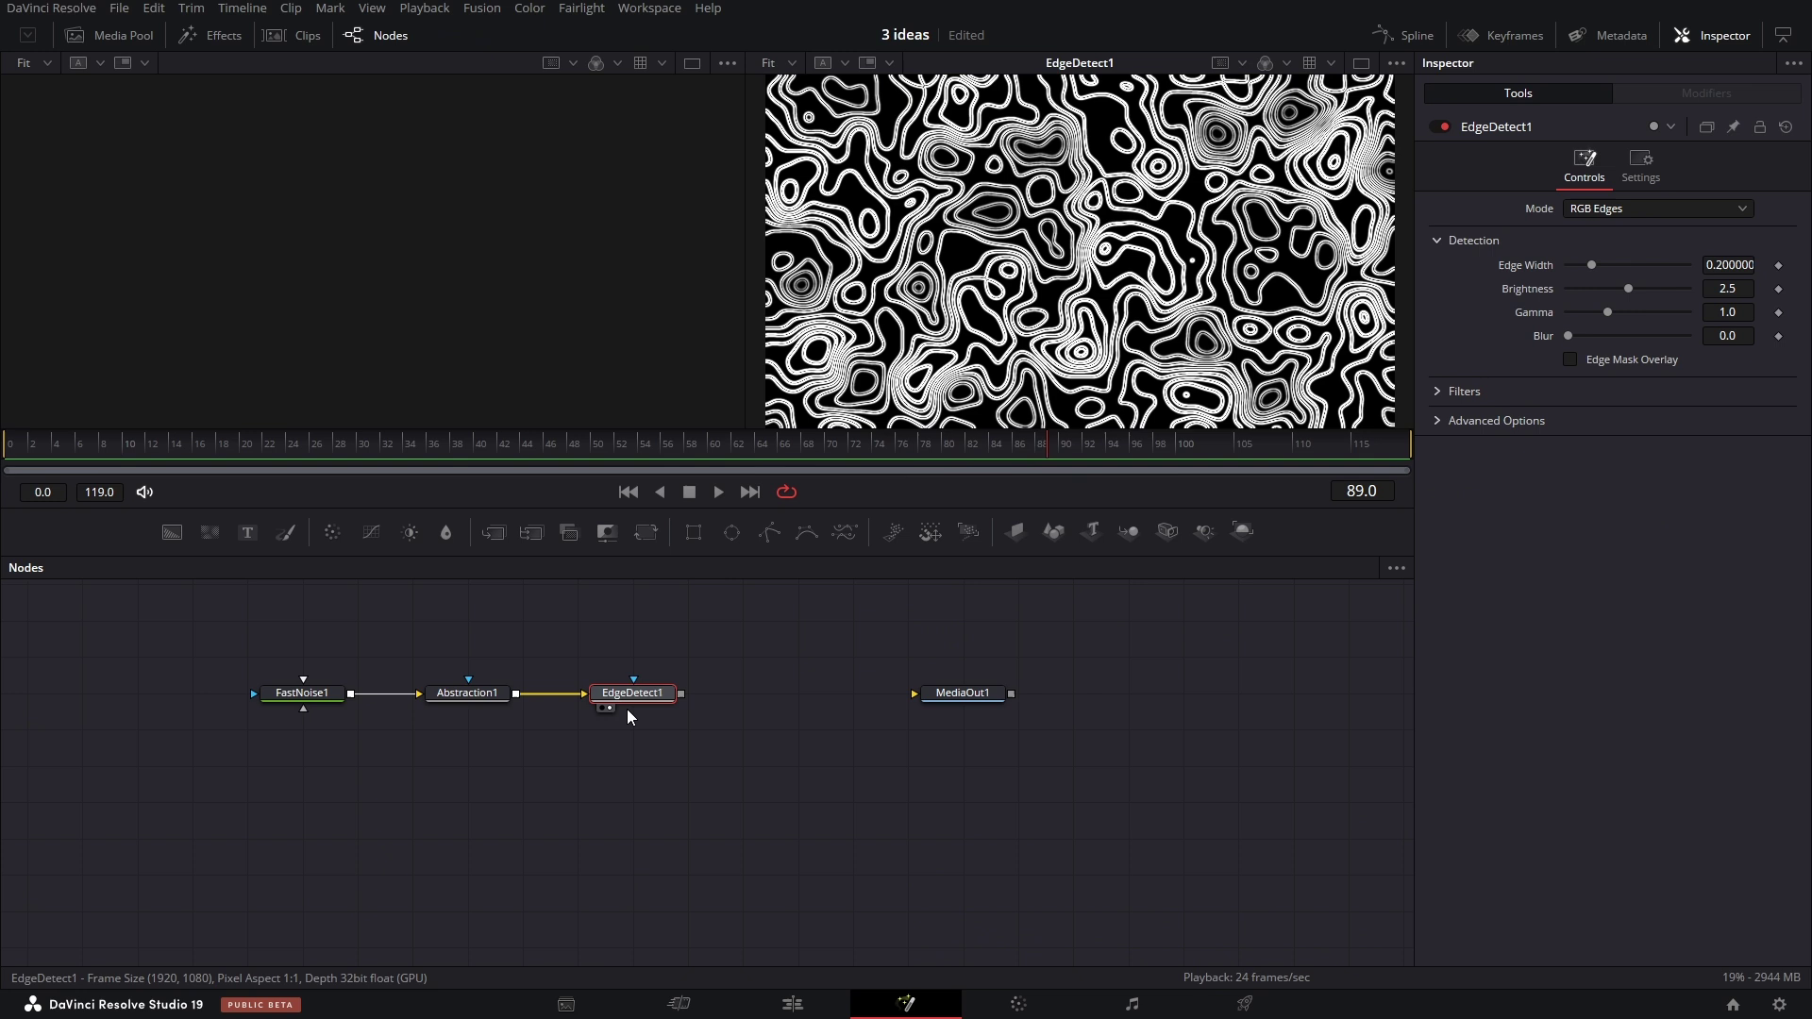
drag(1589, 262, 1544, 263)
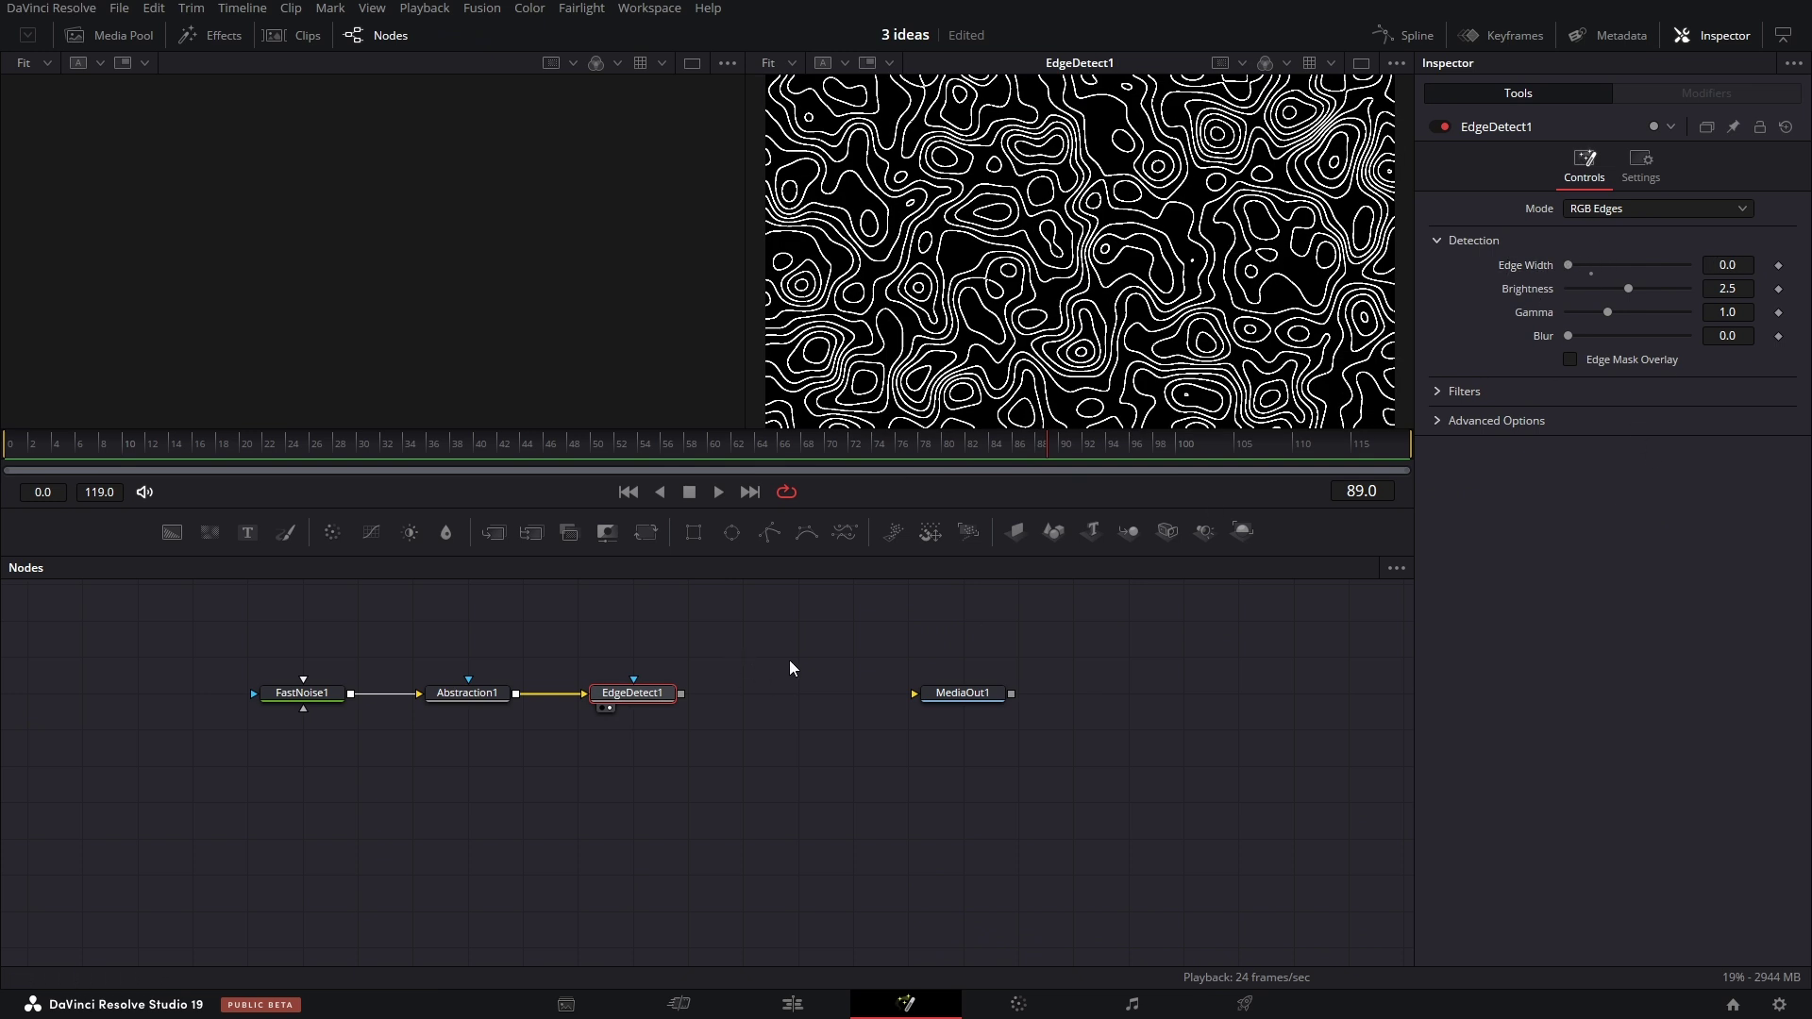
Add and view a Background node masked by EdgeDetect1, with its mask channel set to Luminance.
drag(172, 533, 700, 717)
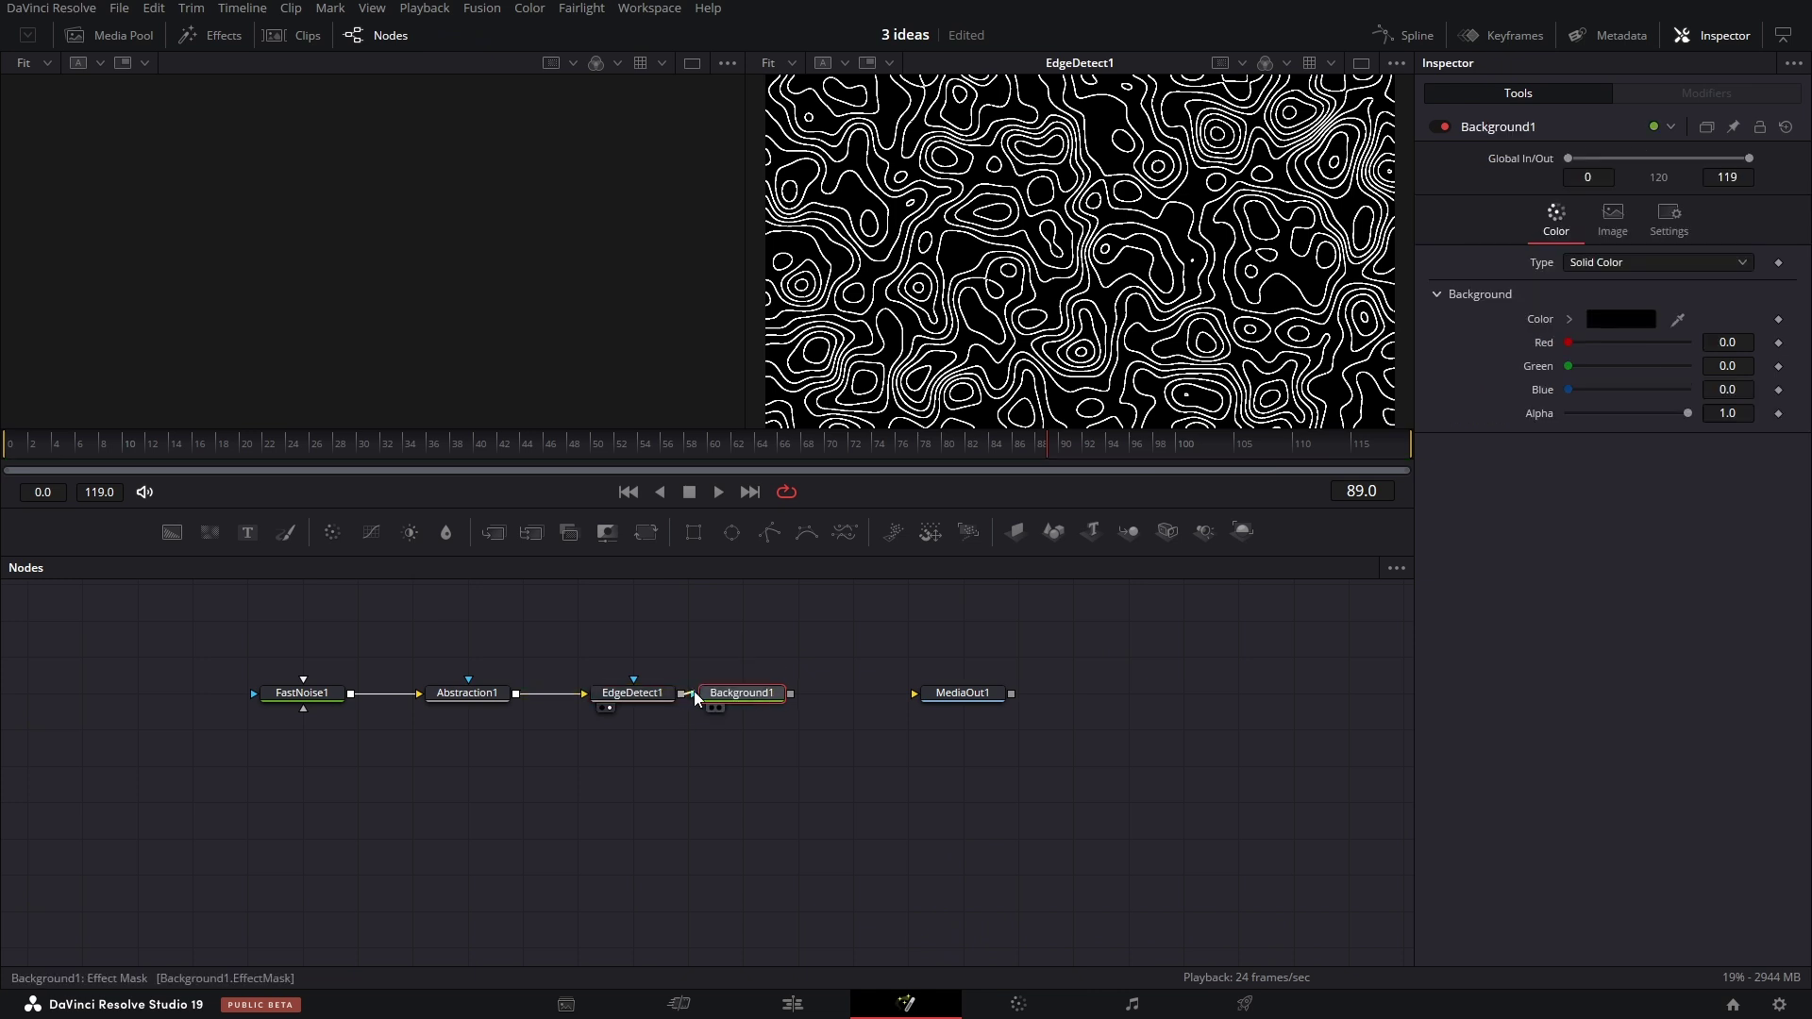
click(721, 708)
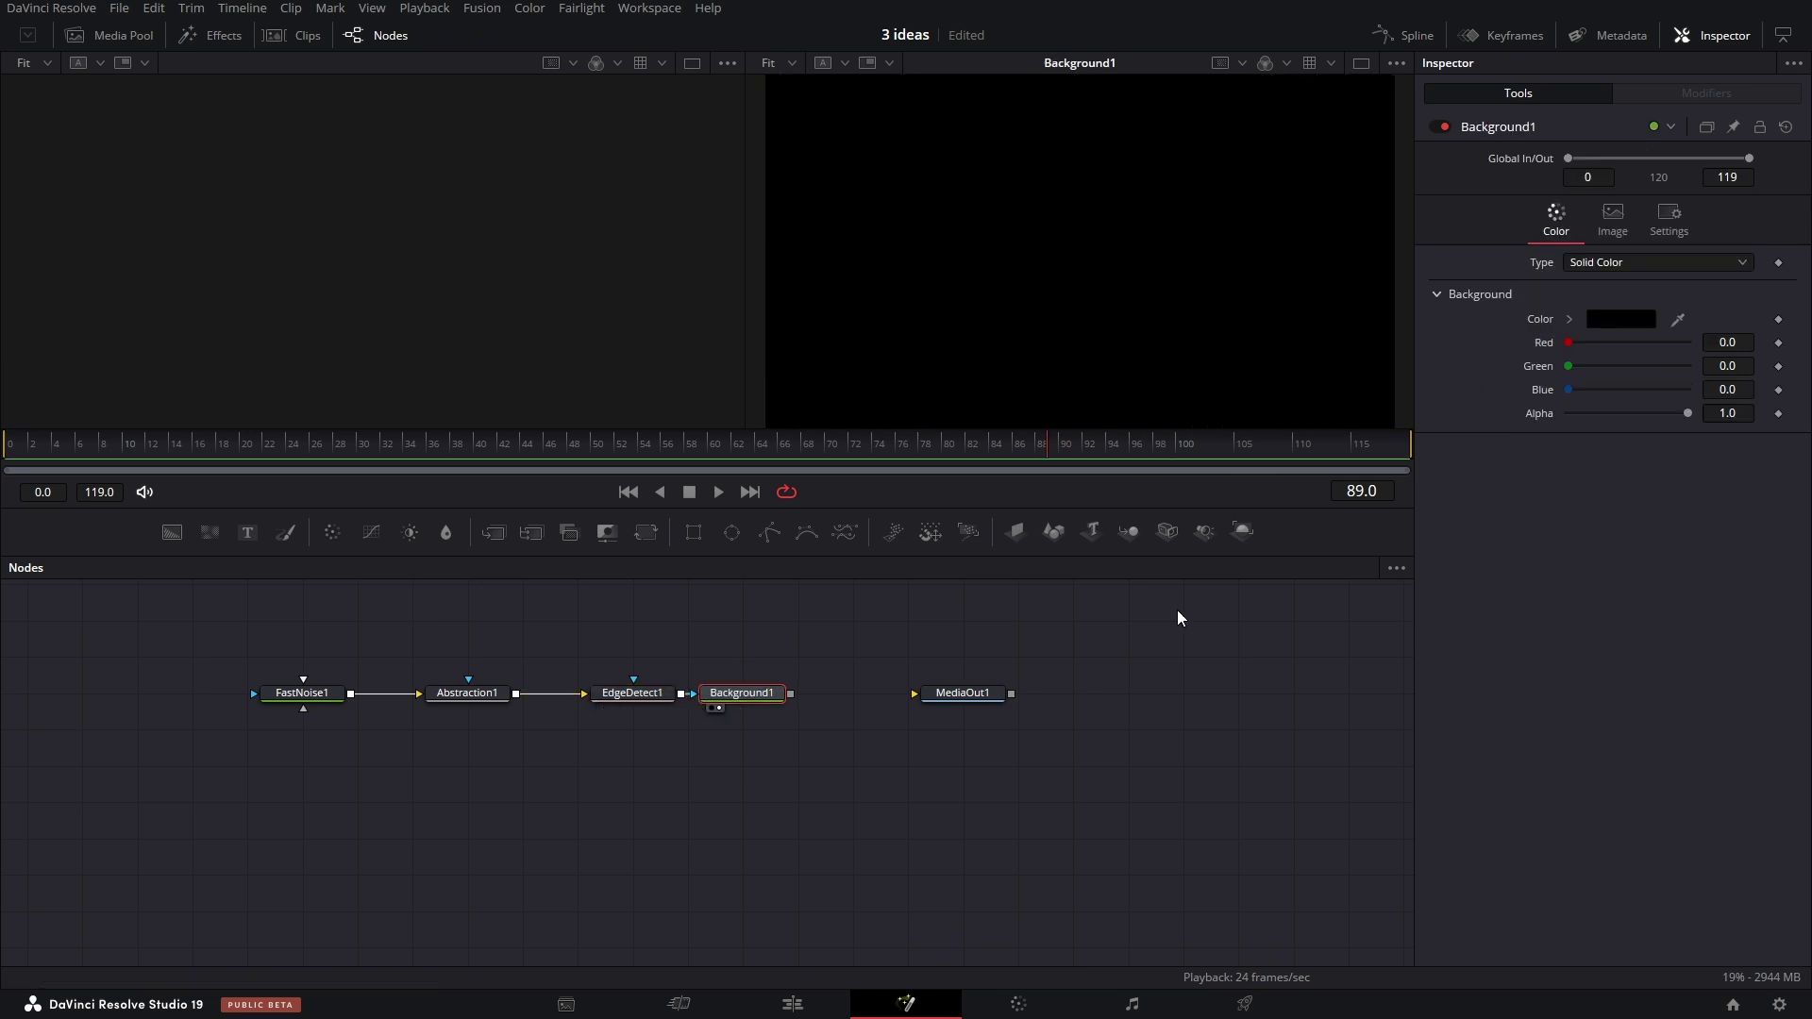
click(1619, 225)
click(1671, 226)
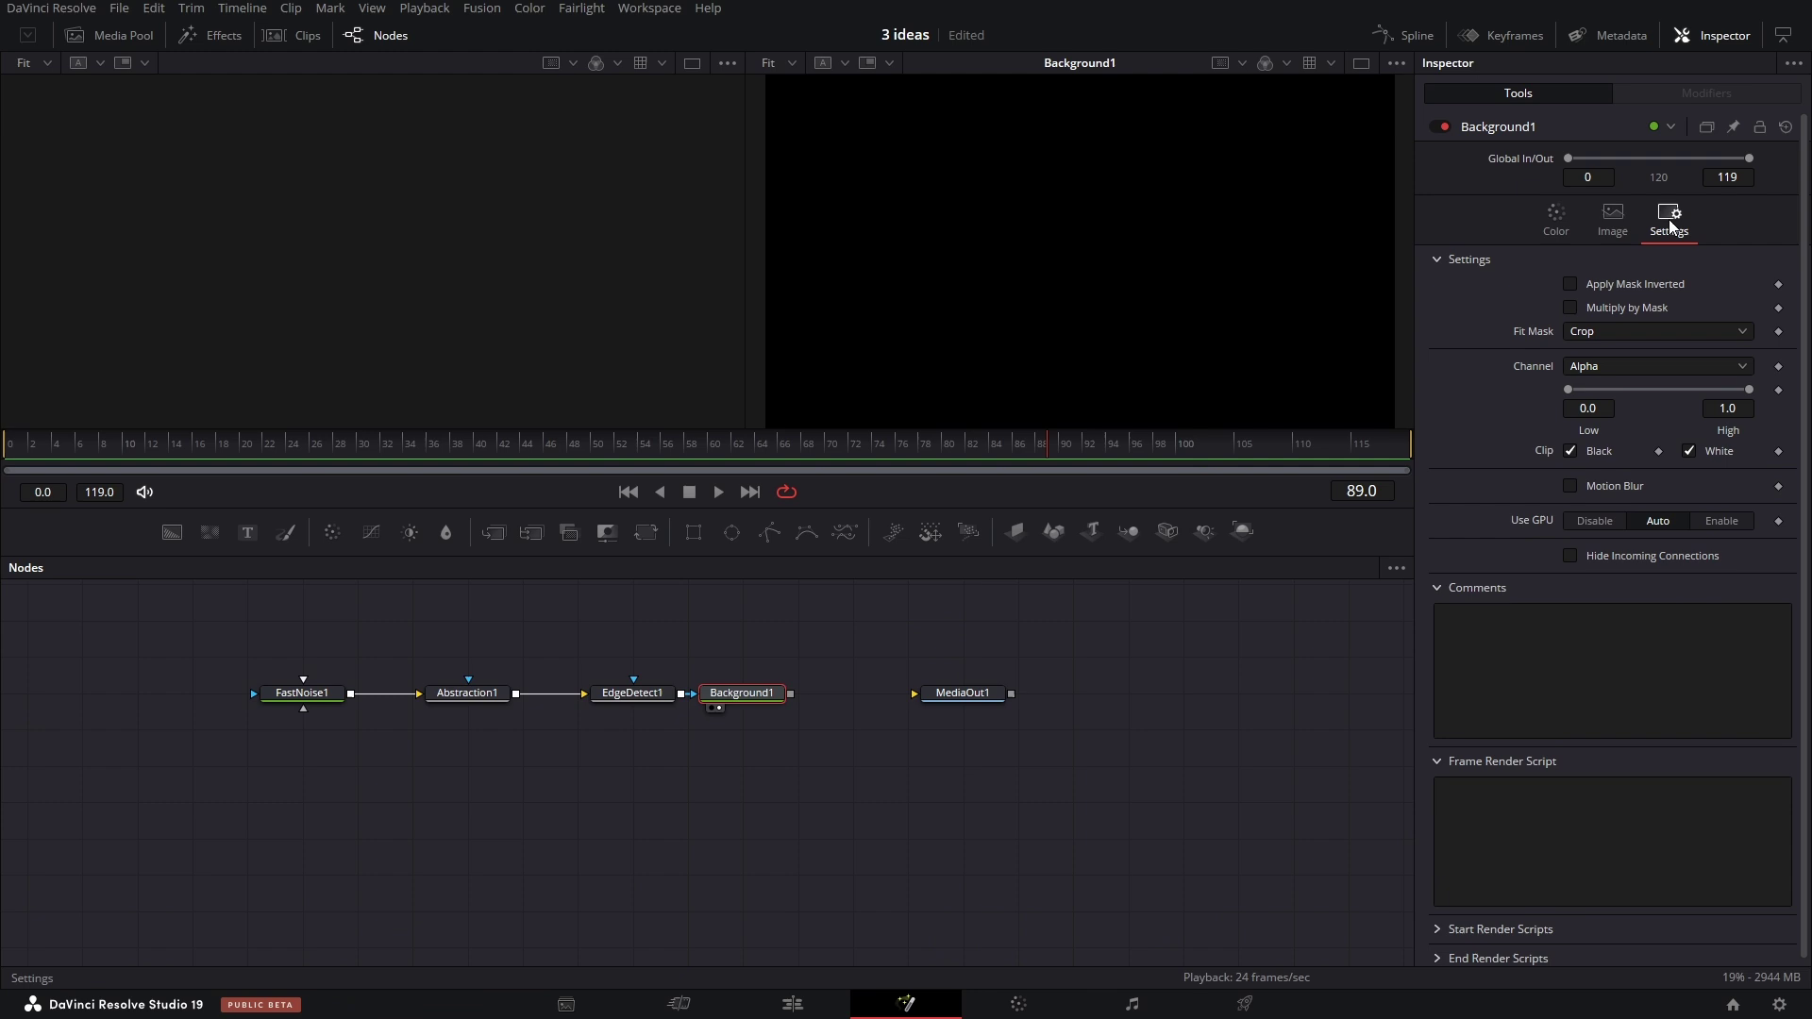
click(1695, 364)
click(1610, 498)
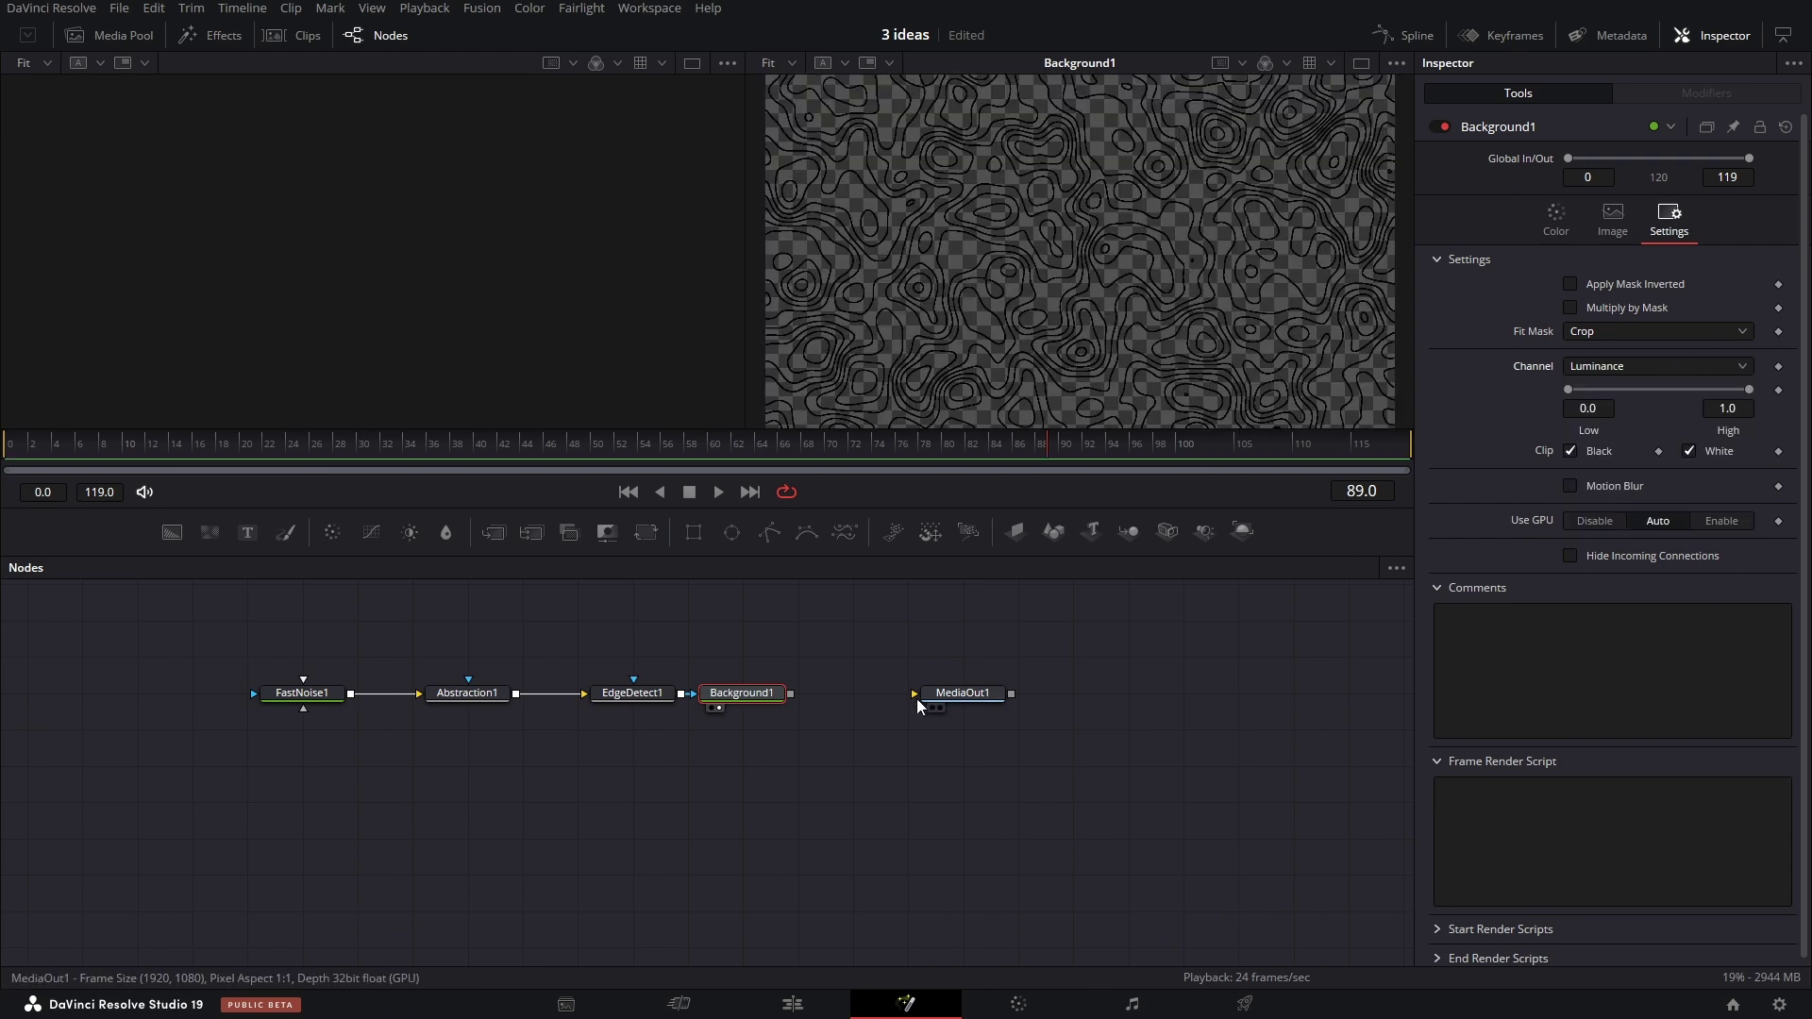
Set the Background1 node's colour to pure red.
click(1552, 219)
click(1617, 321)
click(1099, 342)
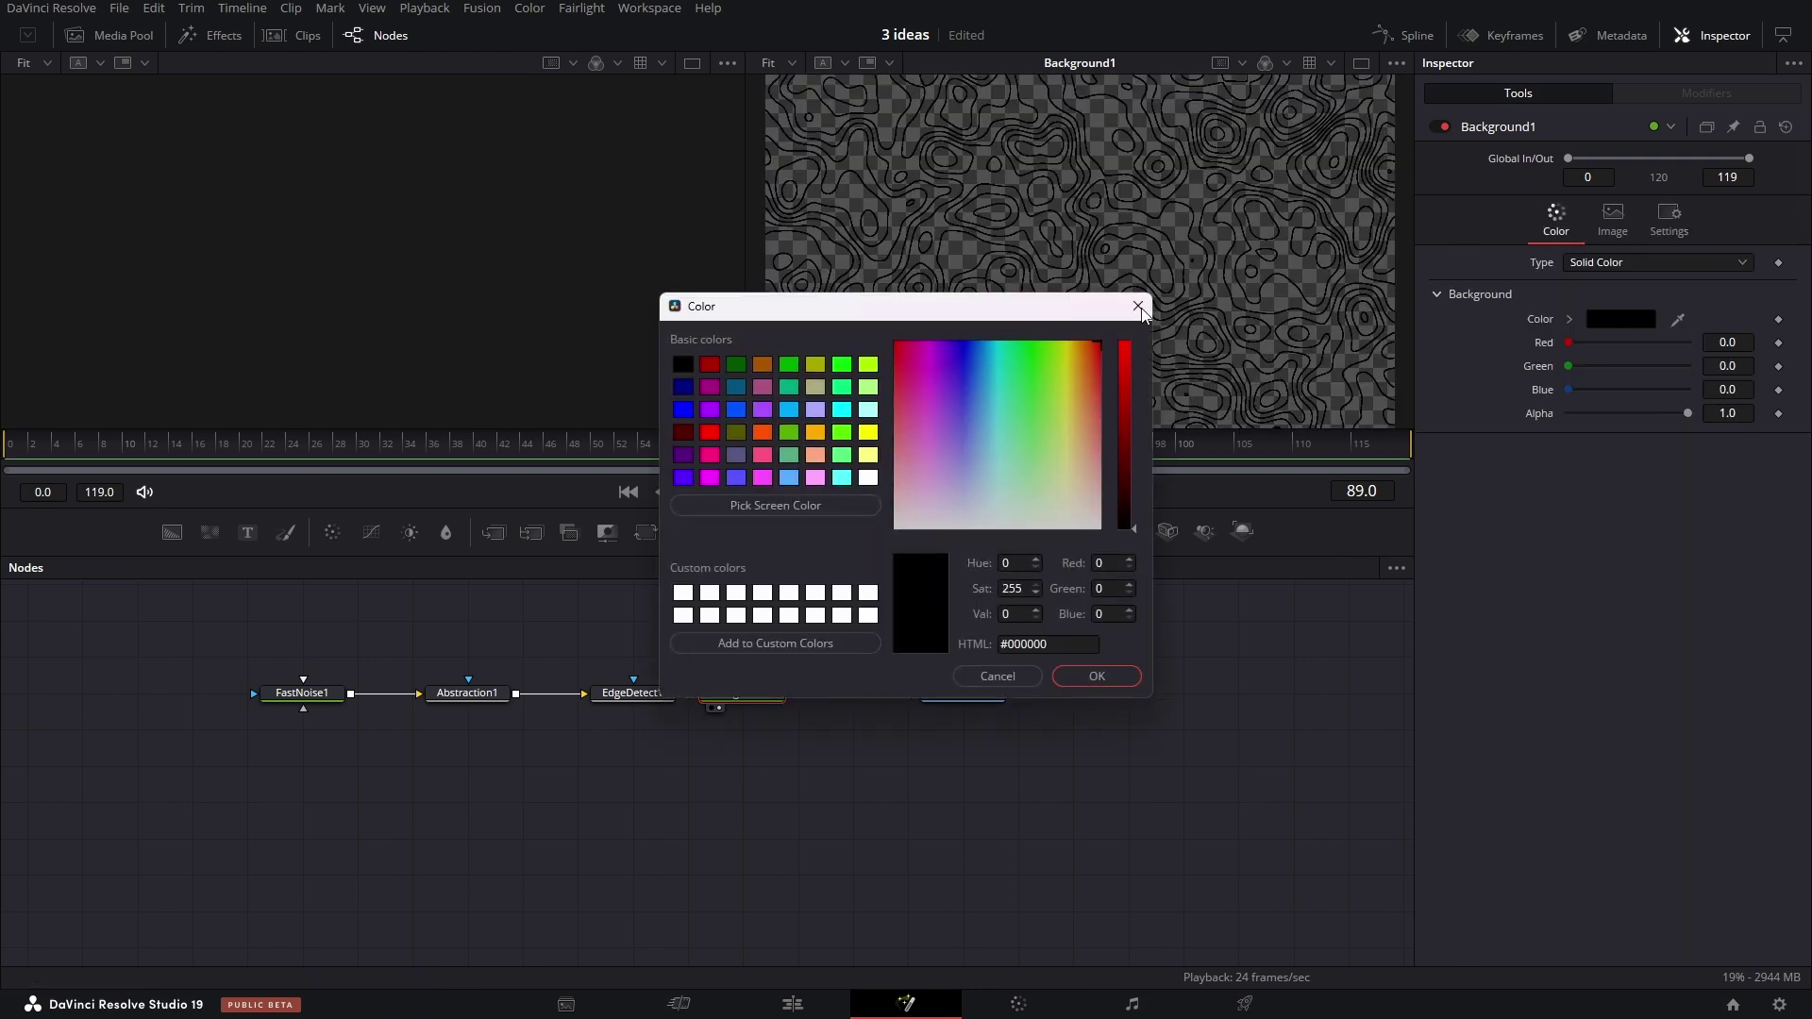
click(1127, 341)
click(1123, 674)
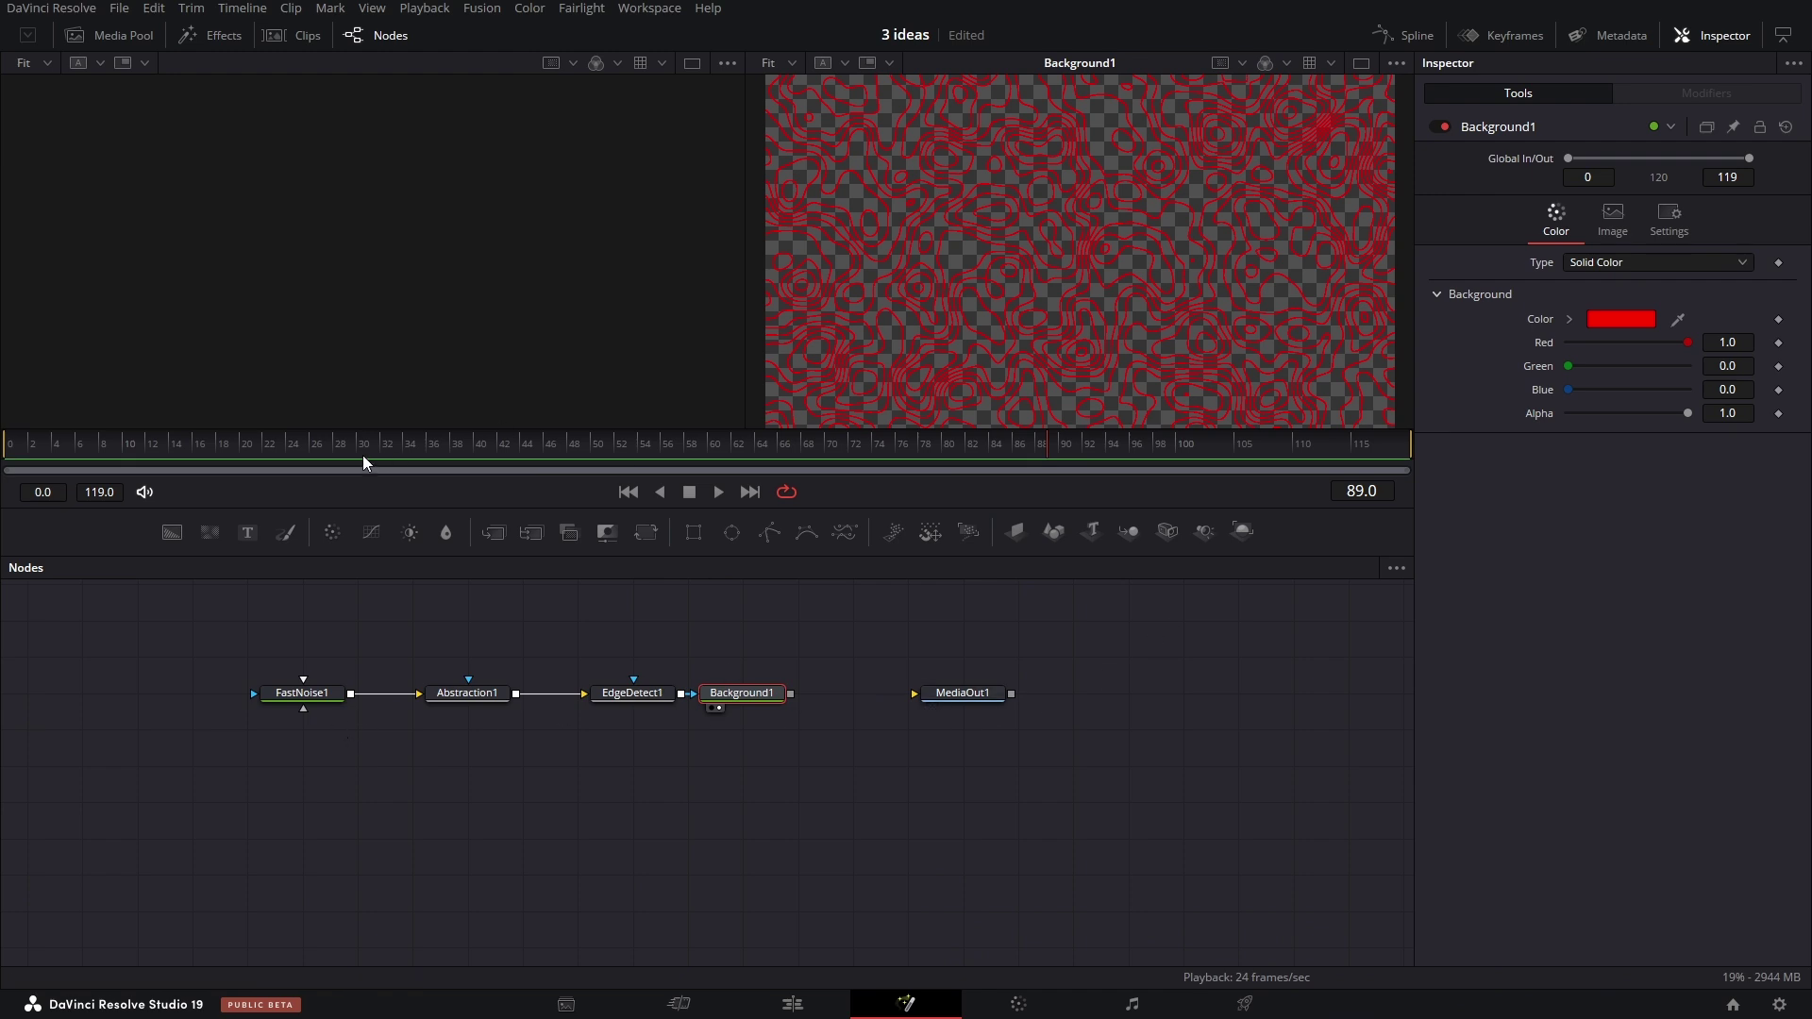
Set FastNoise1's Seethe Rate to 0.047 and scrub through the timeline to check the moving contour lines.
click(304, 692)
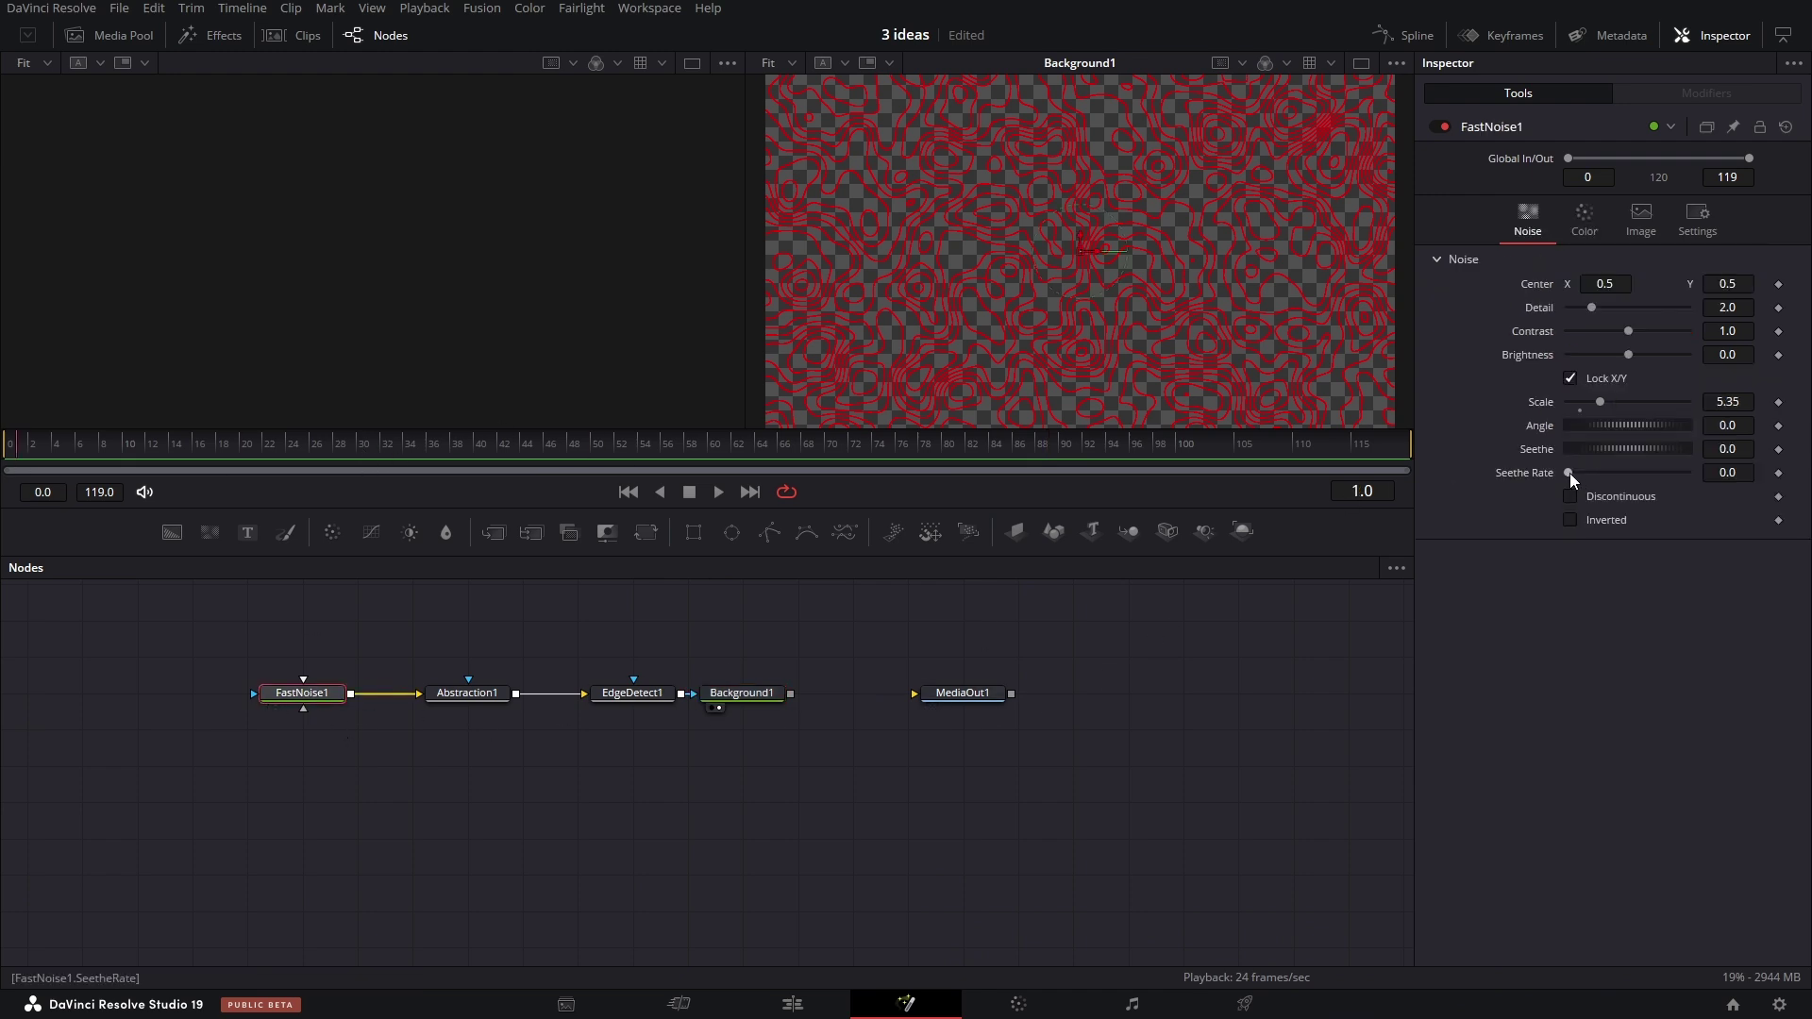
drag(1572, 475, 1576, 478)
drag(29, 445, 481, 449)
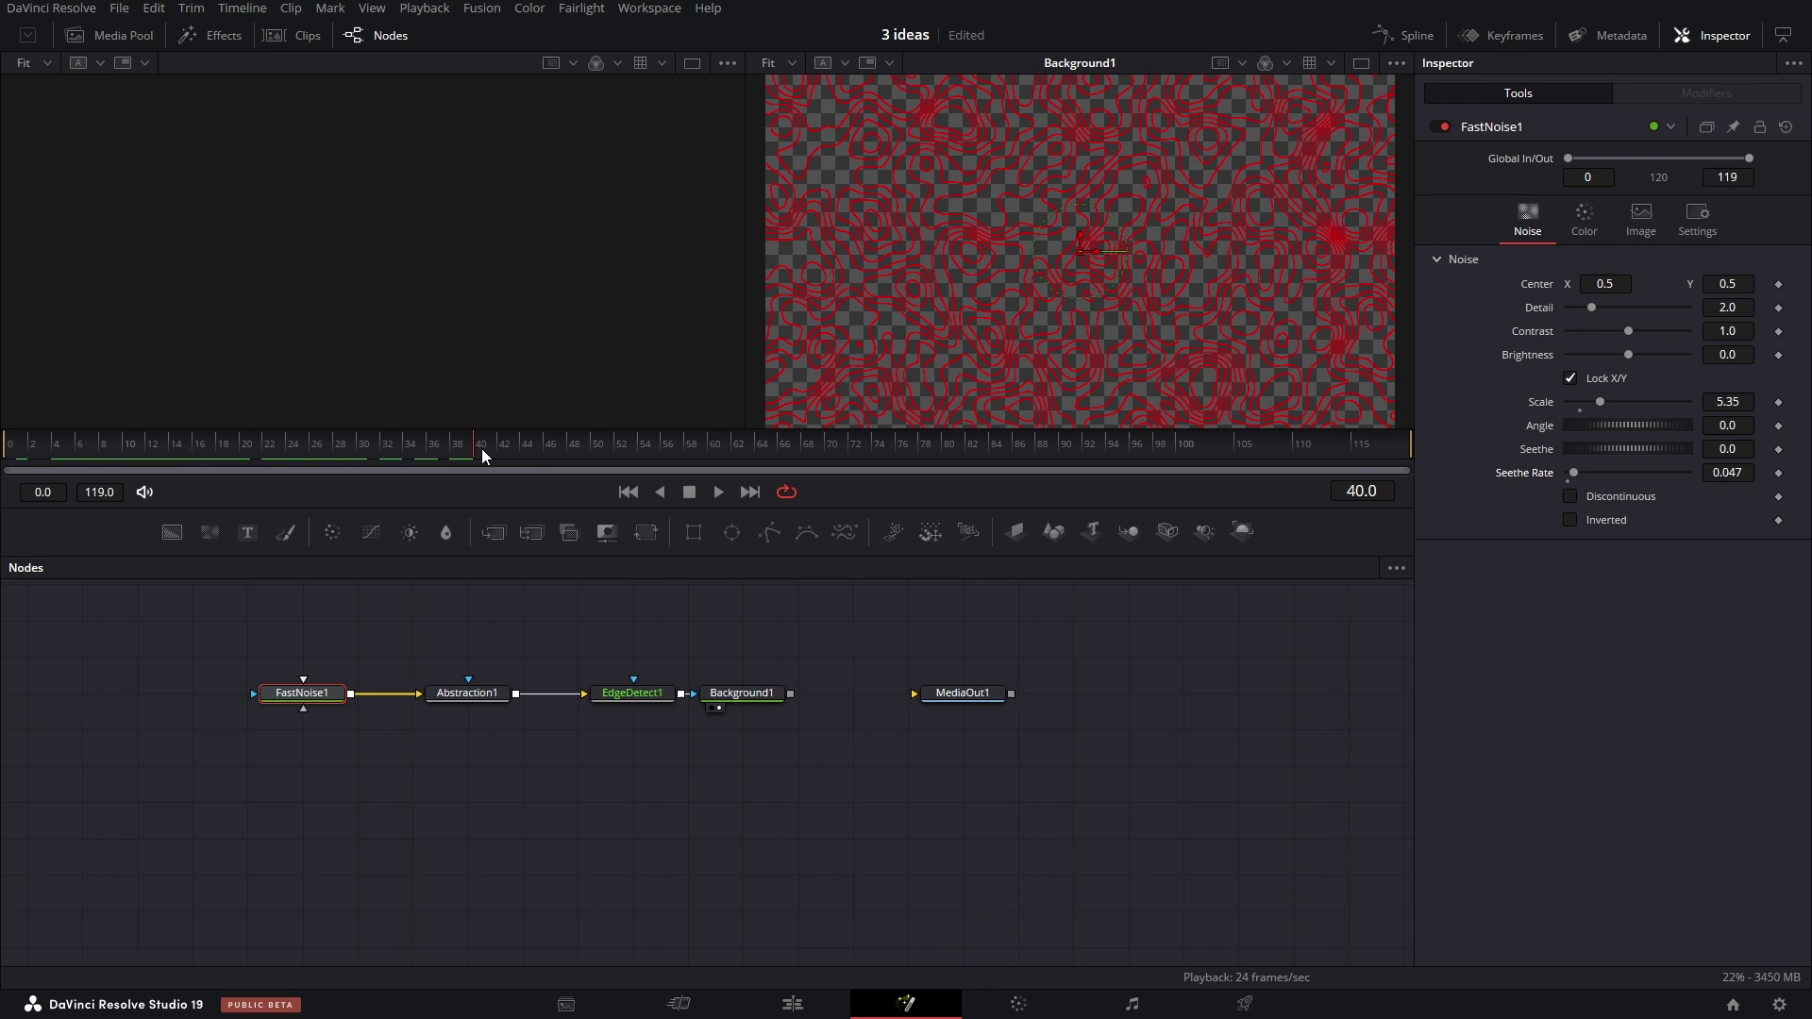
Add a black Background2 node, merge the red contour lines over it and view the merge.
drag(171, 532, 772, 796)
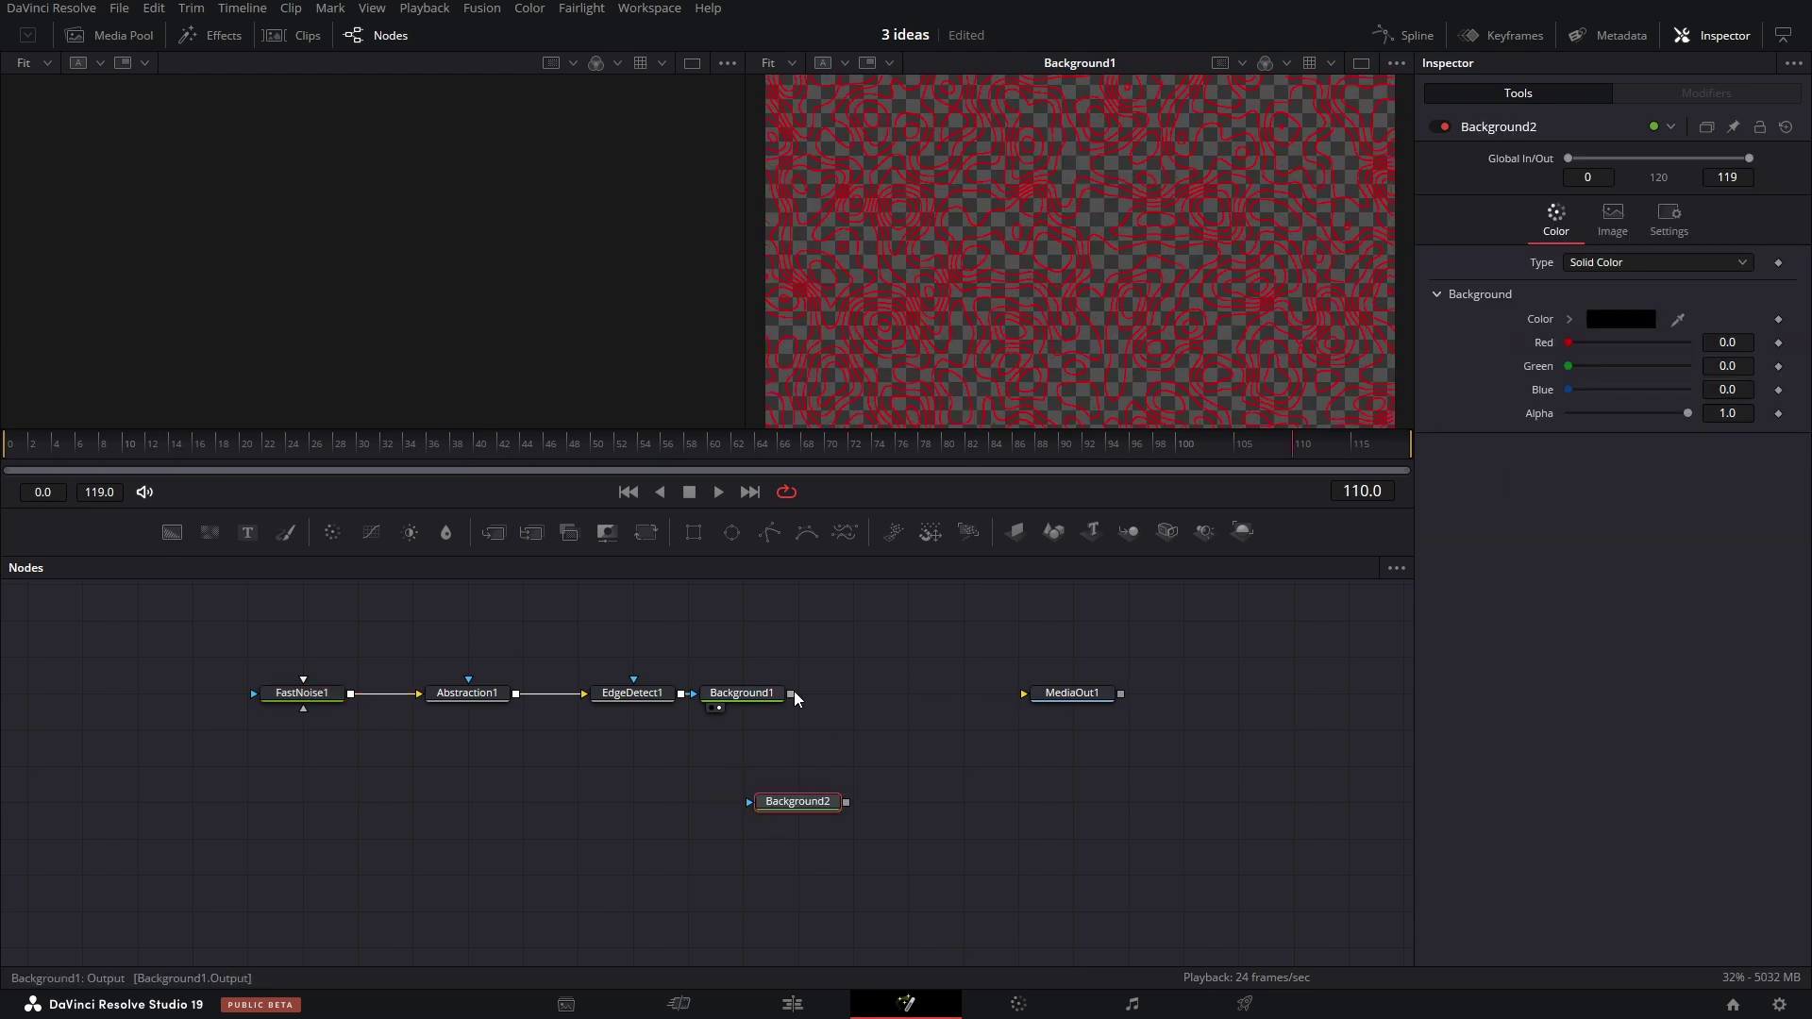
drag(793, 693, 849, 805)
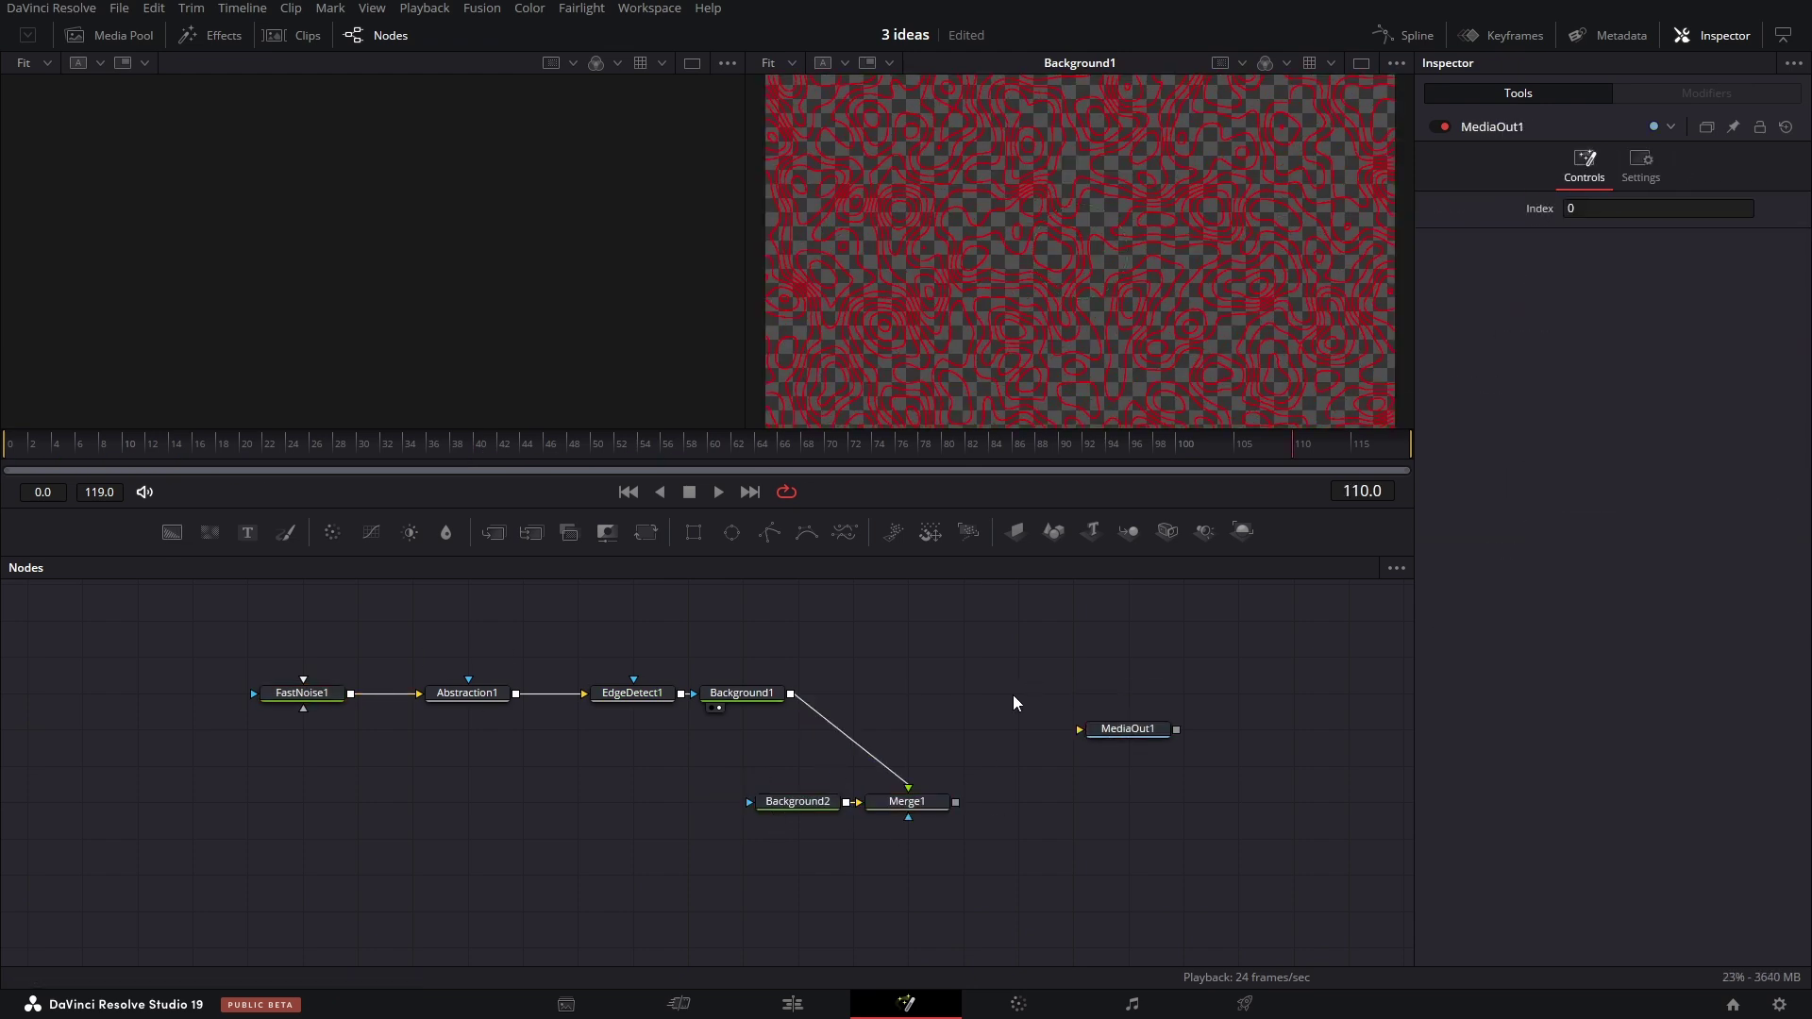
click(884, 815)
Add a Text node, merge it over Merge1 and connect the new merge to MediaOut1.
drag(248, 532, 1018, 620)
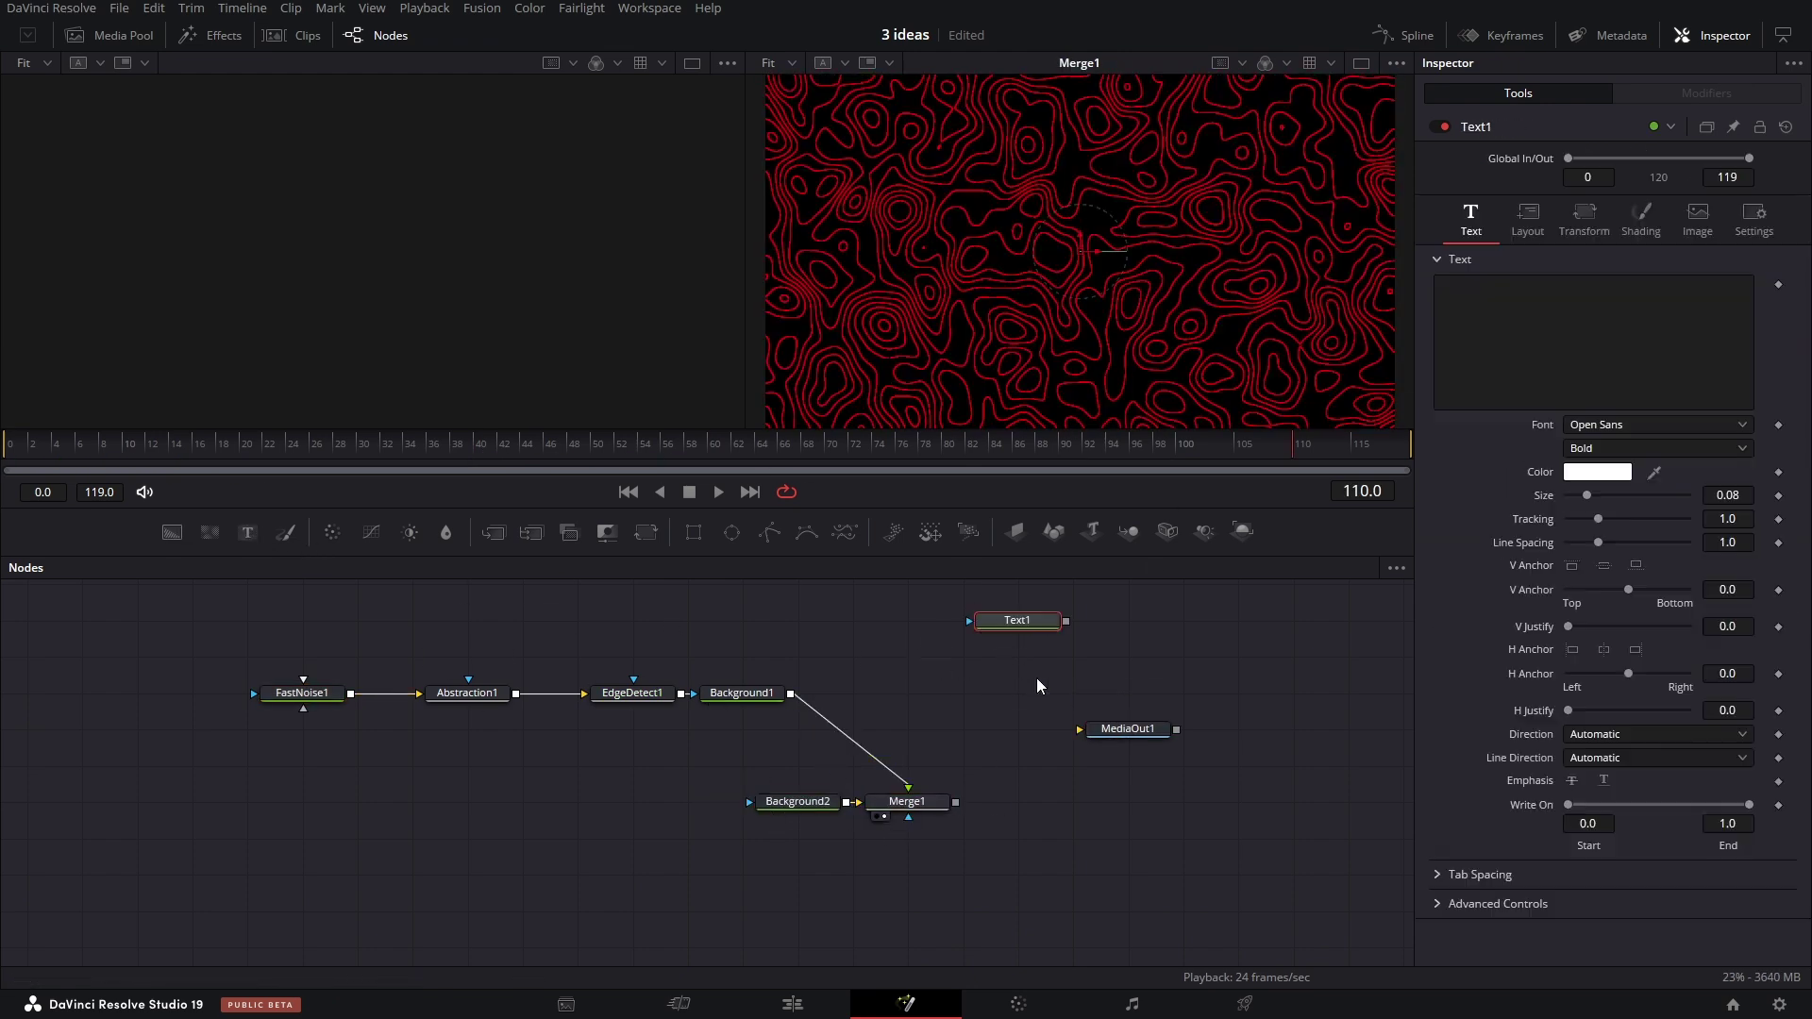
drag(1127, 729, 1183, 729)
drag(1066, 622, 956, 802)
drag(1066, 801, 1134, 729)
Enter STYLE as the Text1 node's text and show the node in the empty viewer.
click(1018, 620)
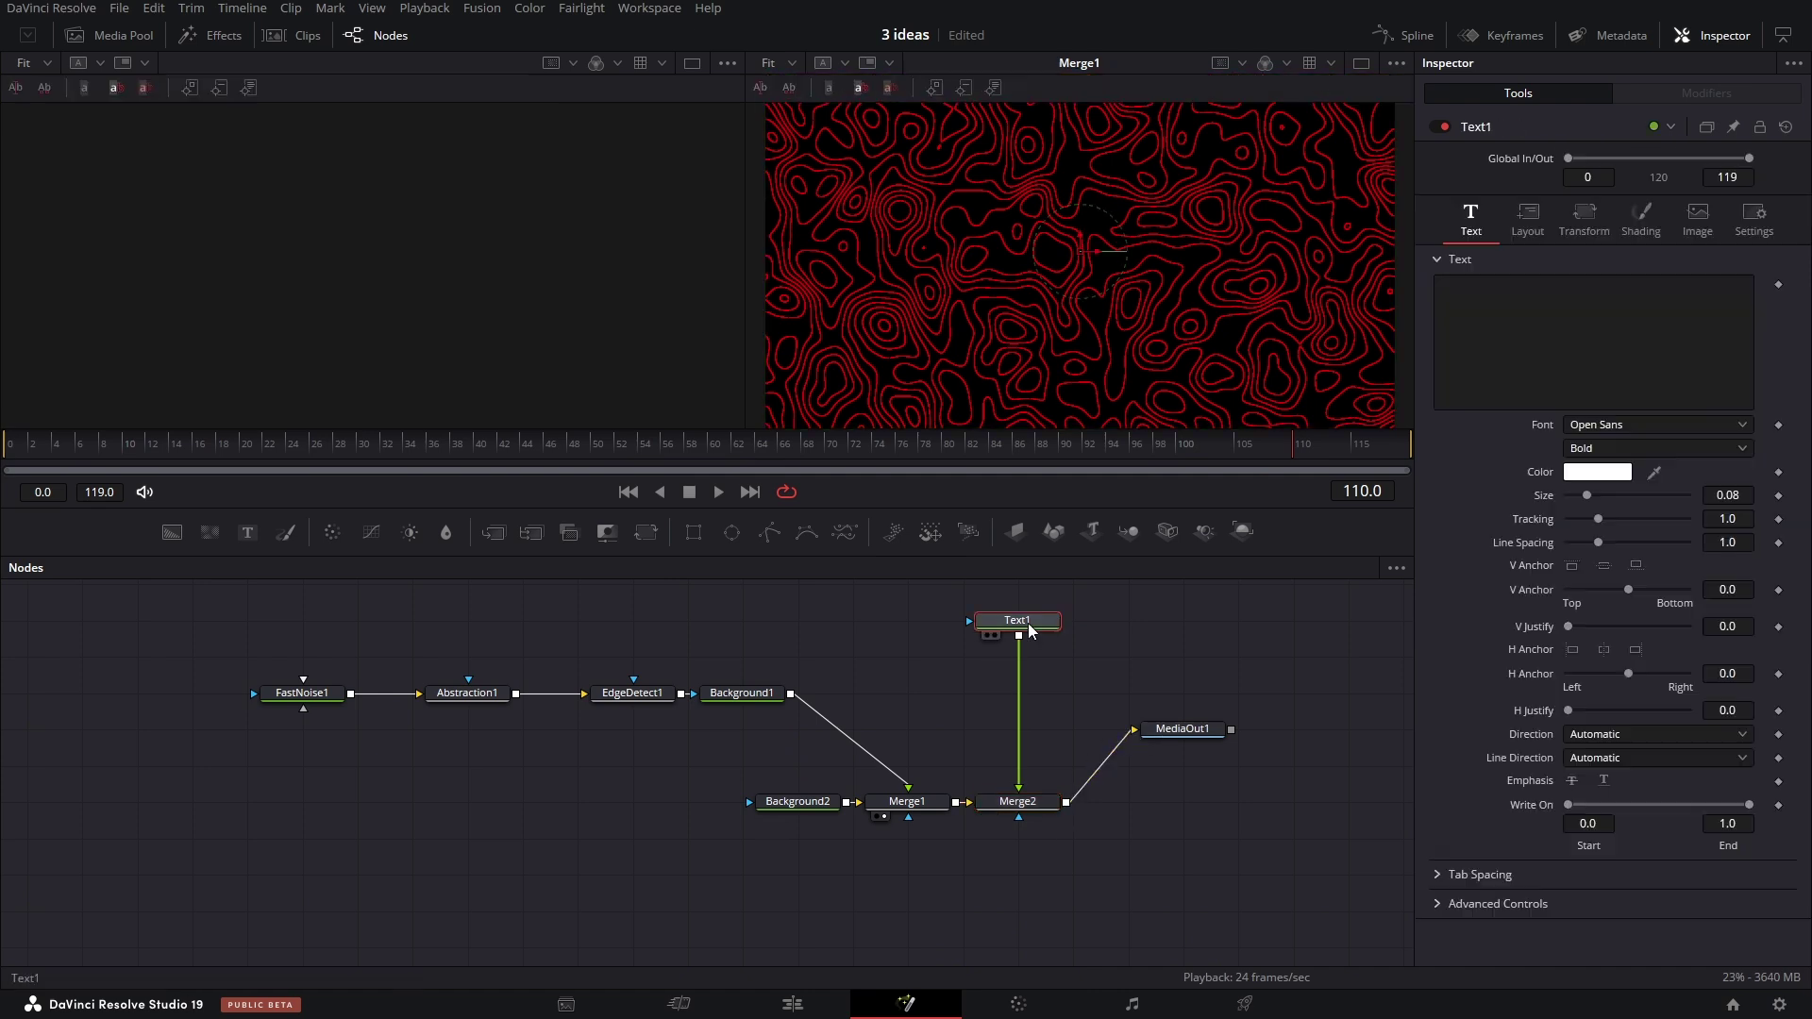
click(986, 634)
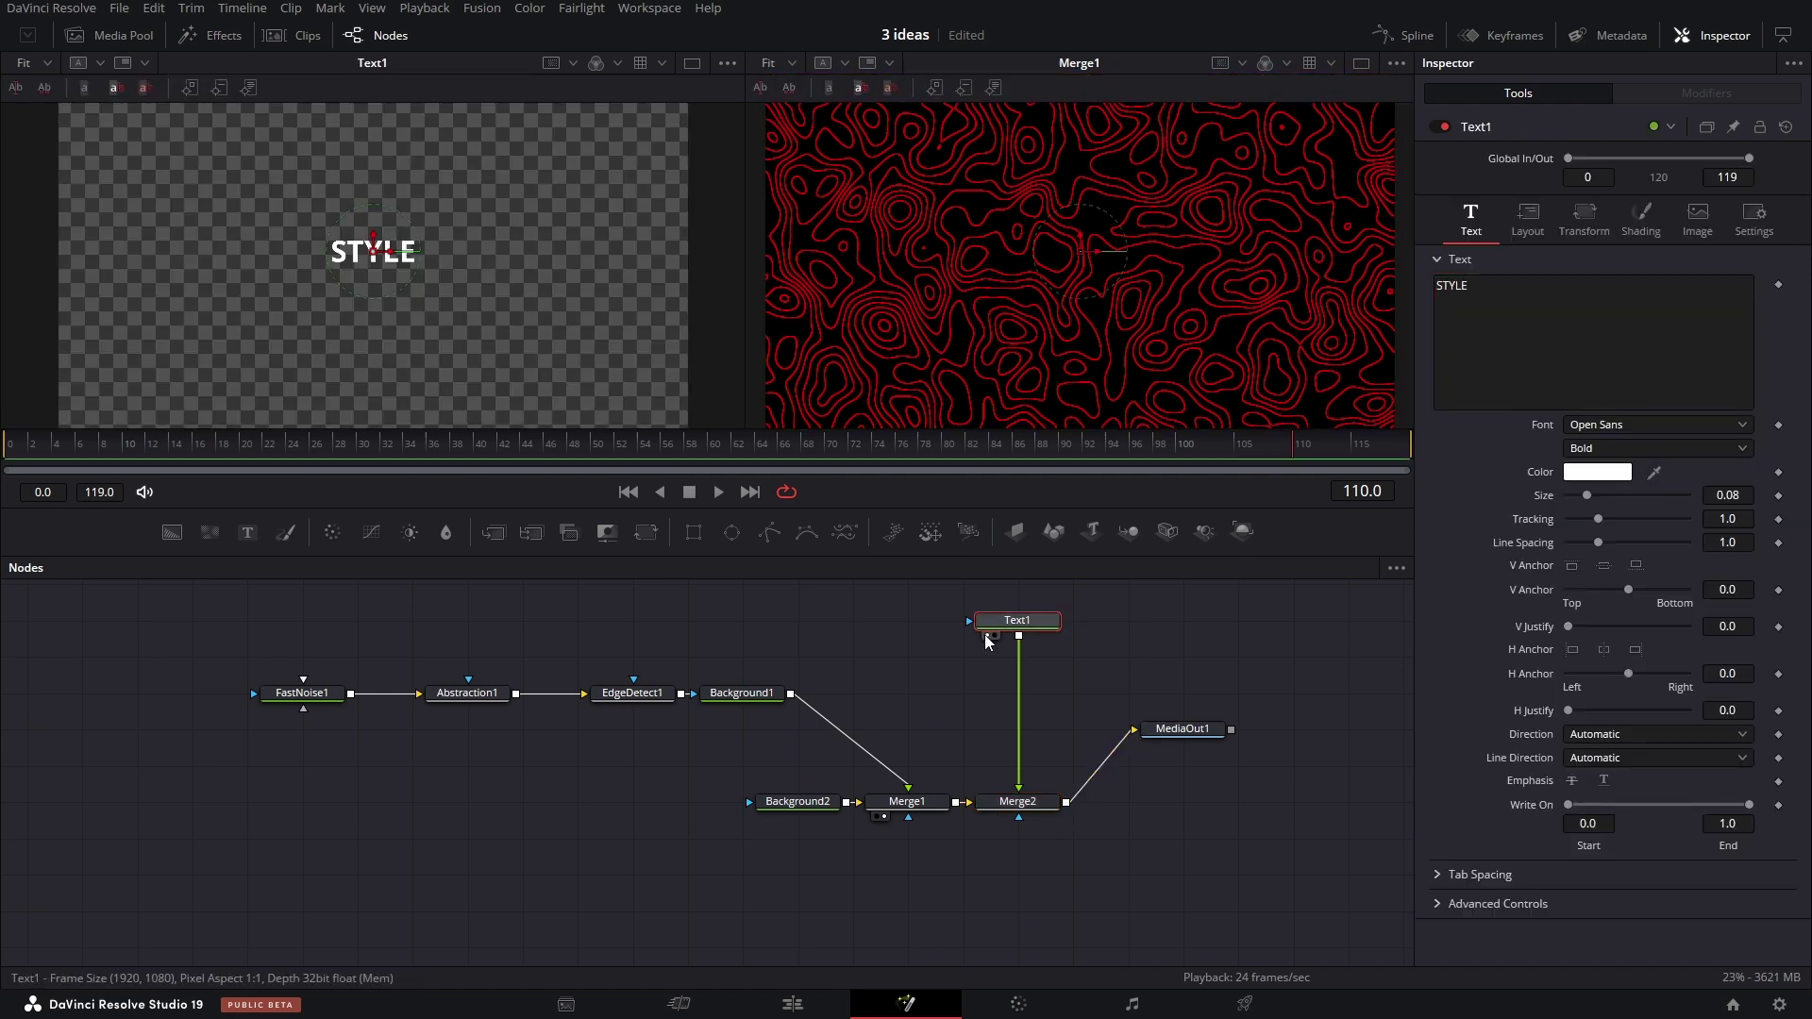
View MediaOut1 in place of Merge1 and set the STYLE text's size to 0.3504.
click(1160, 743)
drag(1589, 496, 1629, 519)
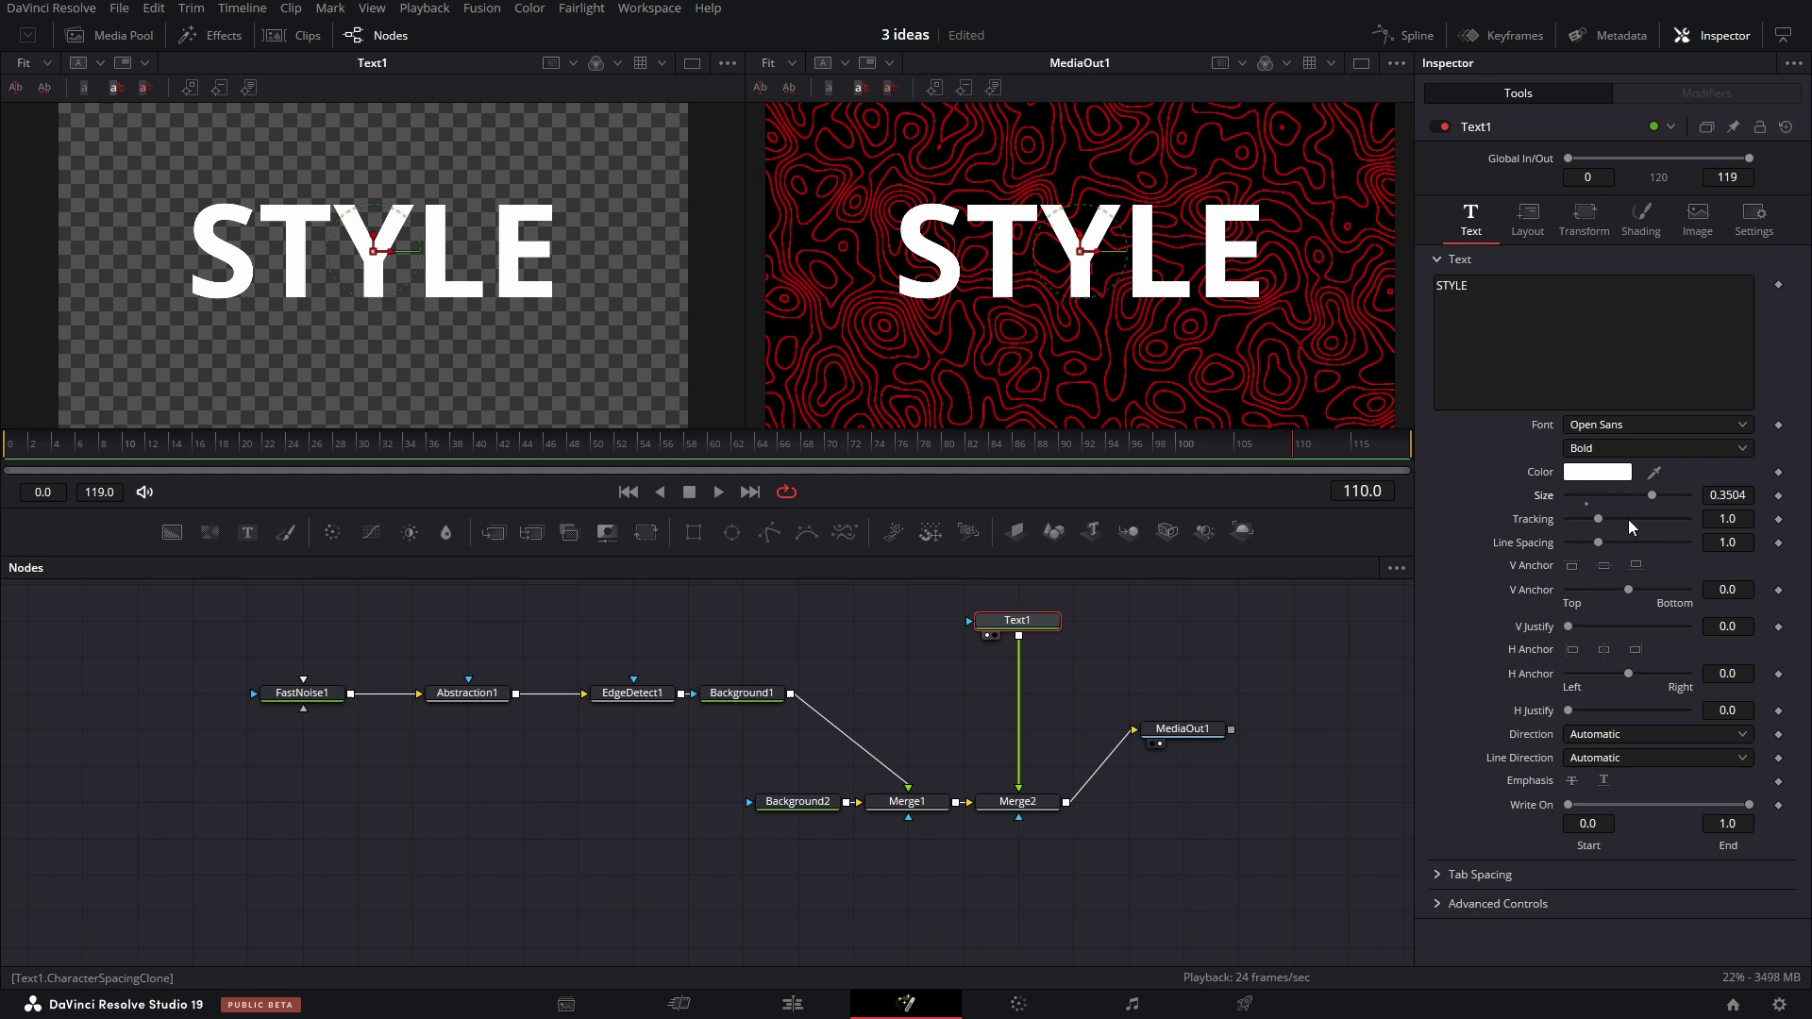
Add a Follower modifier to the STYLE text and set its order to Completely Random.
right_click(1510, 319)
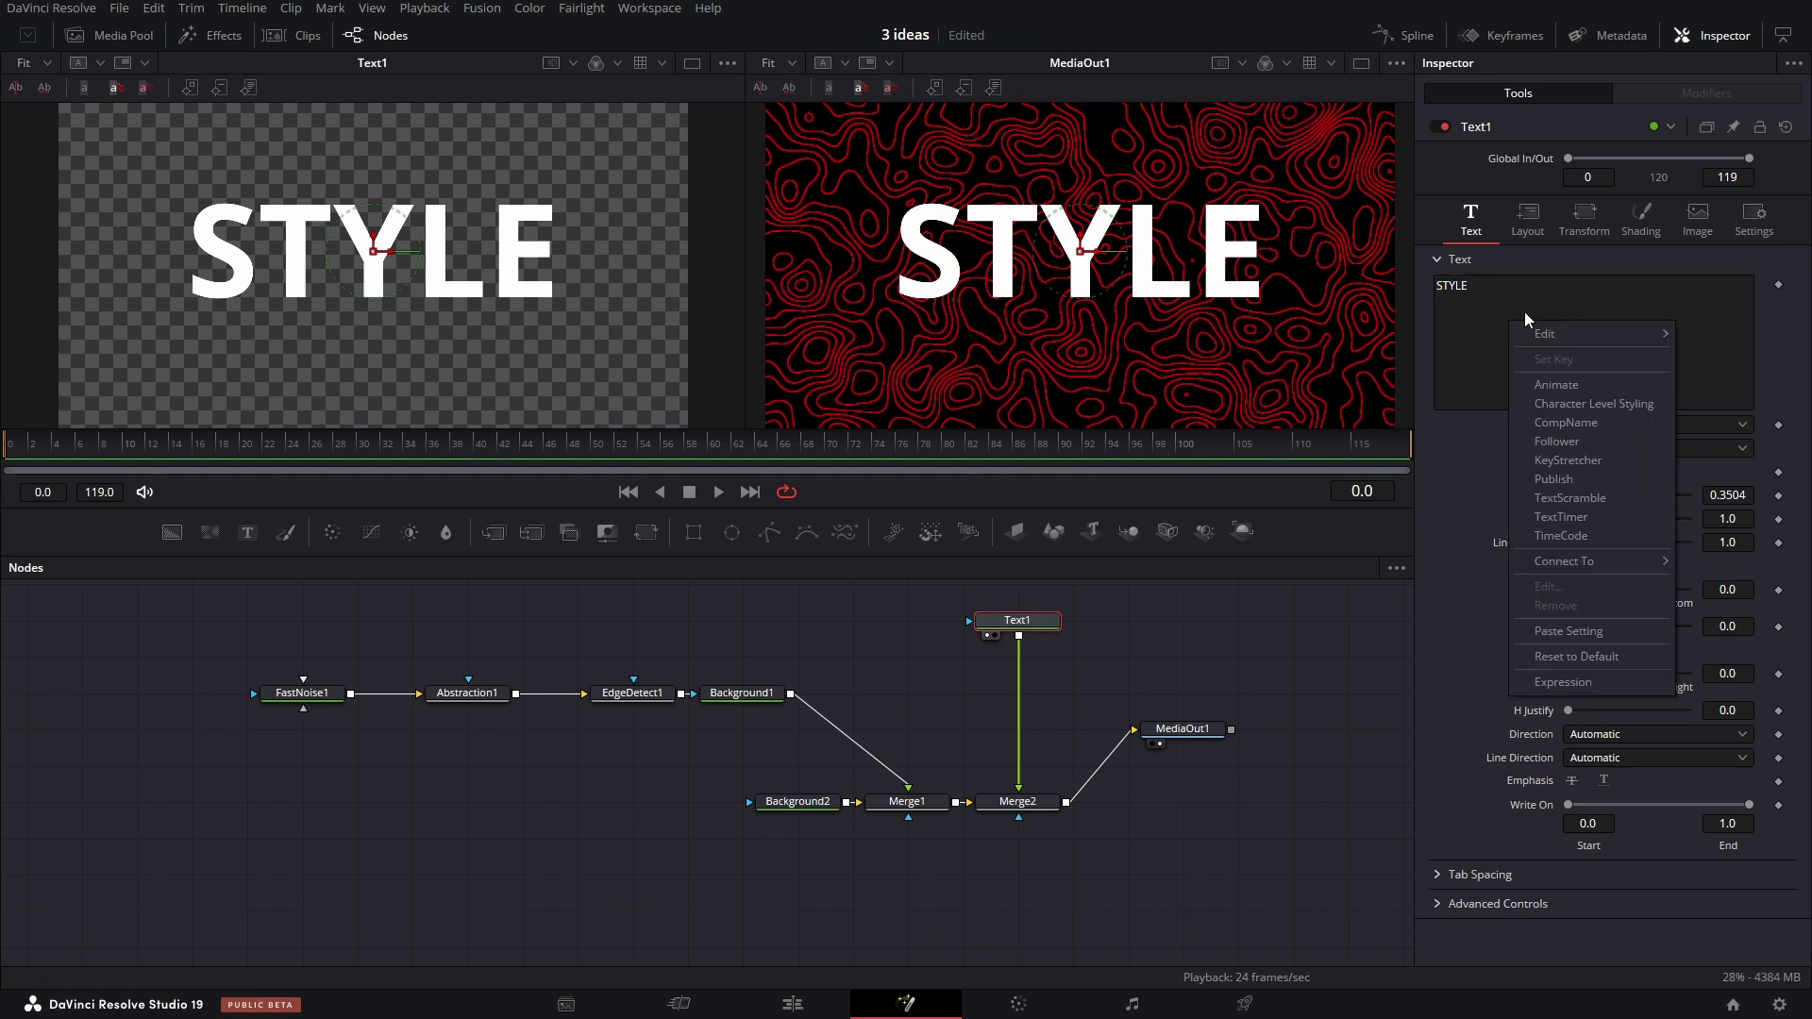
click(1569, 440)
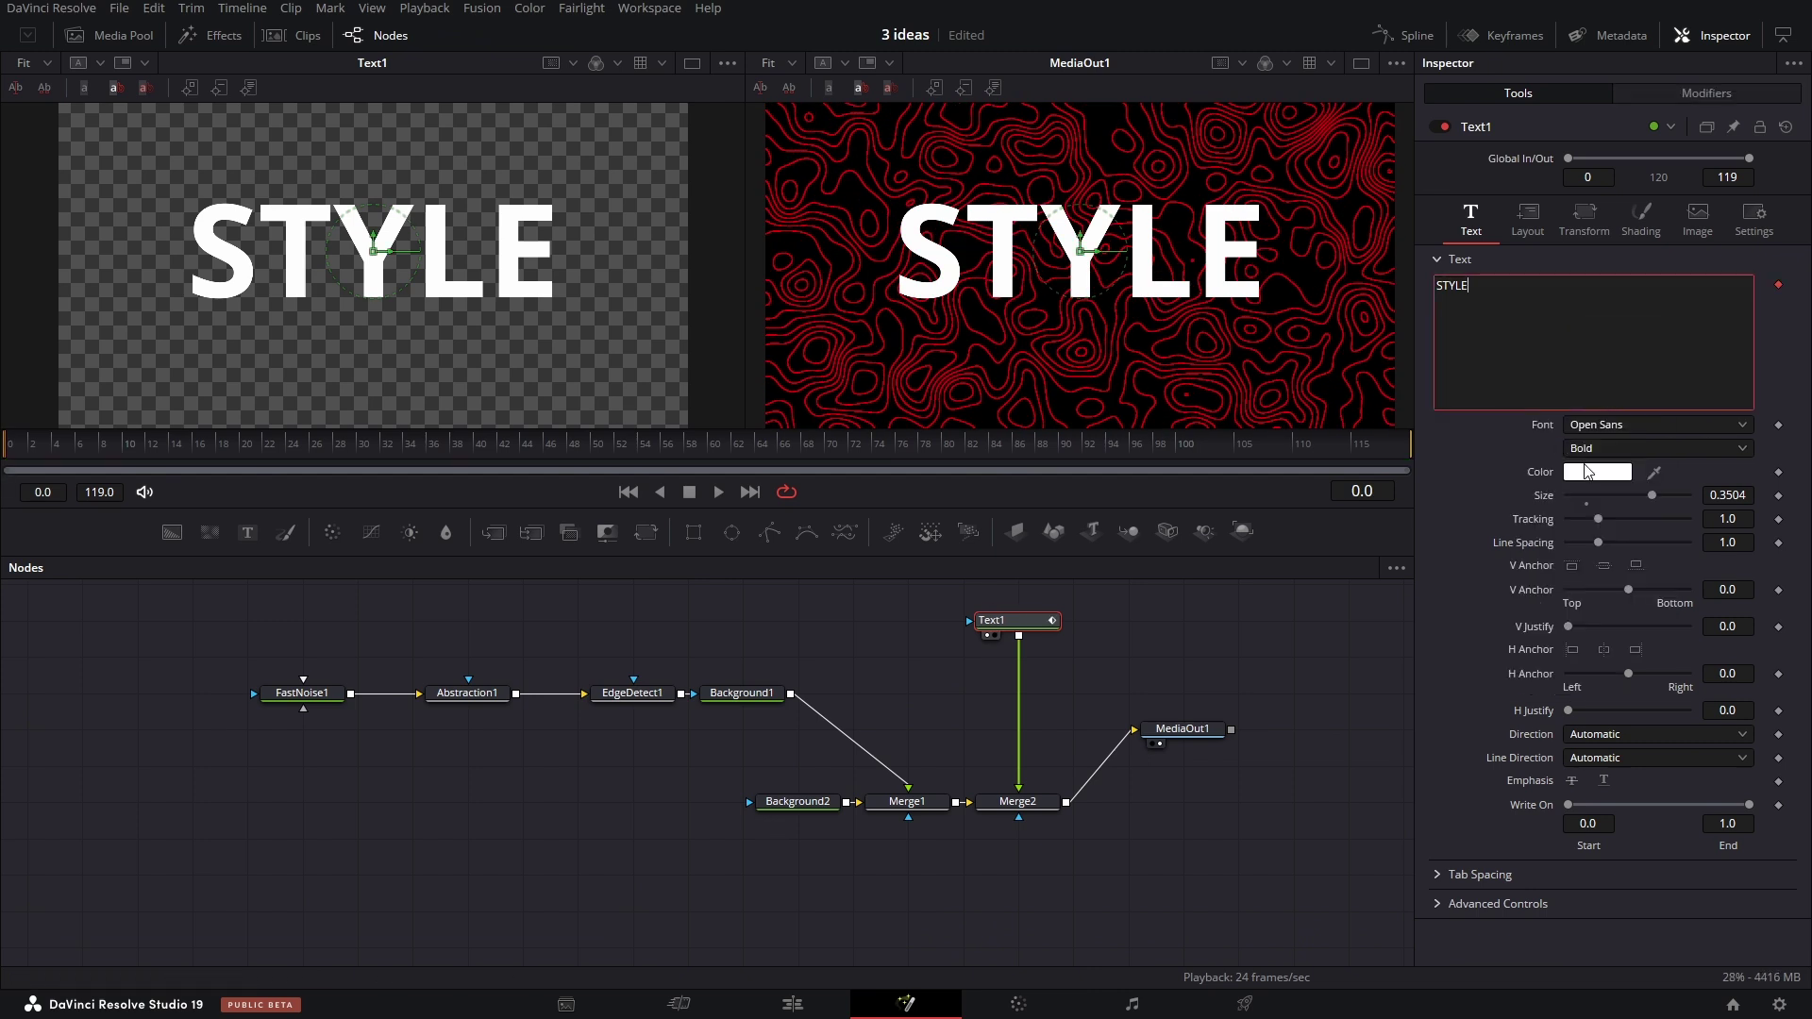
click(1679, 95)
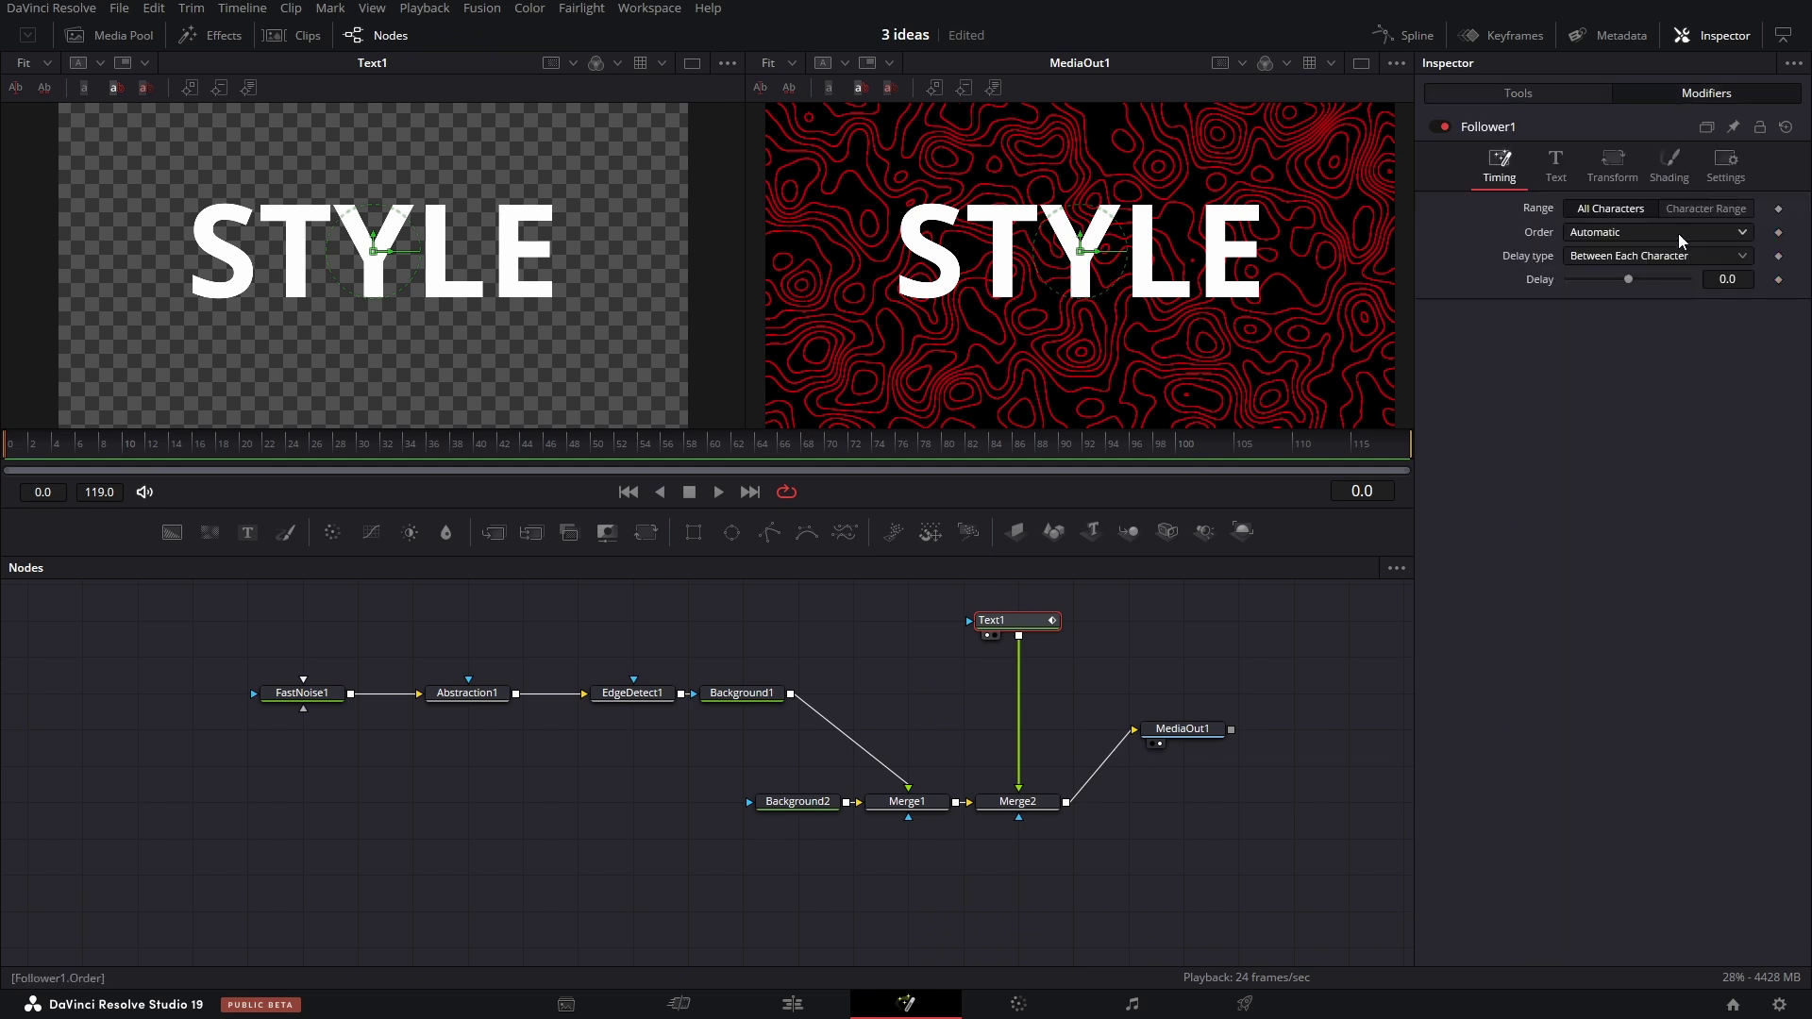
click(1620, 234)
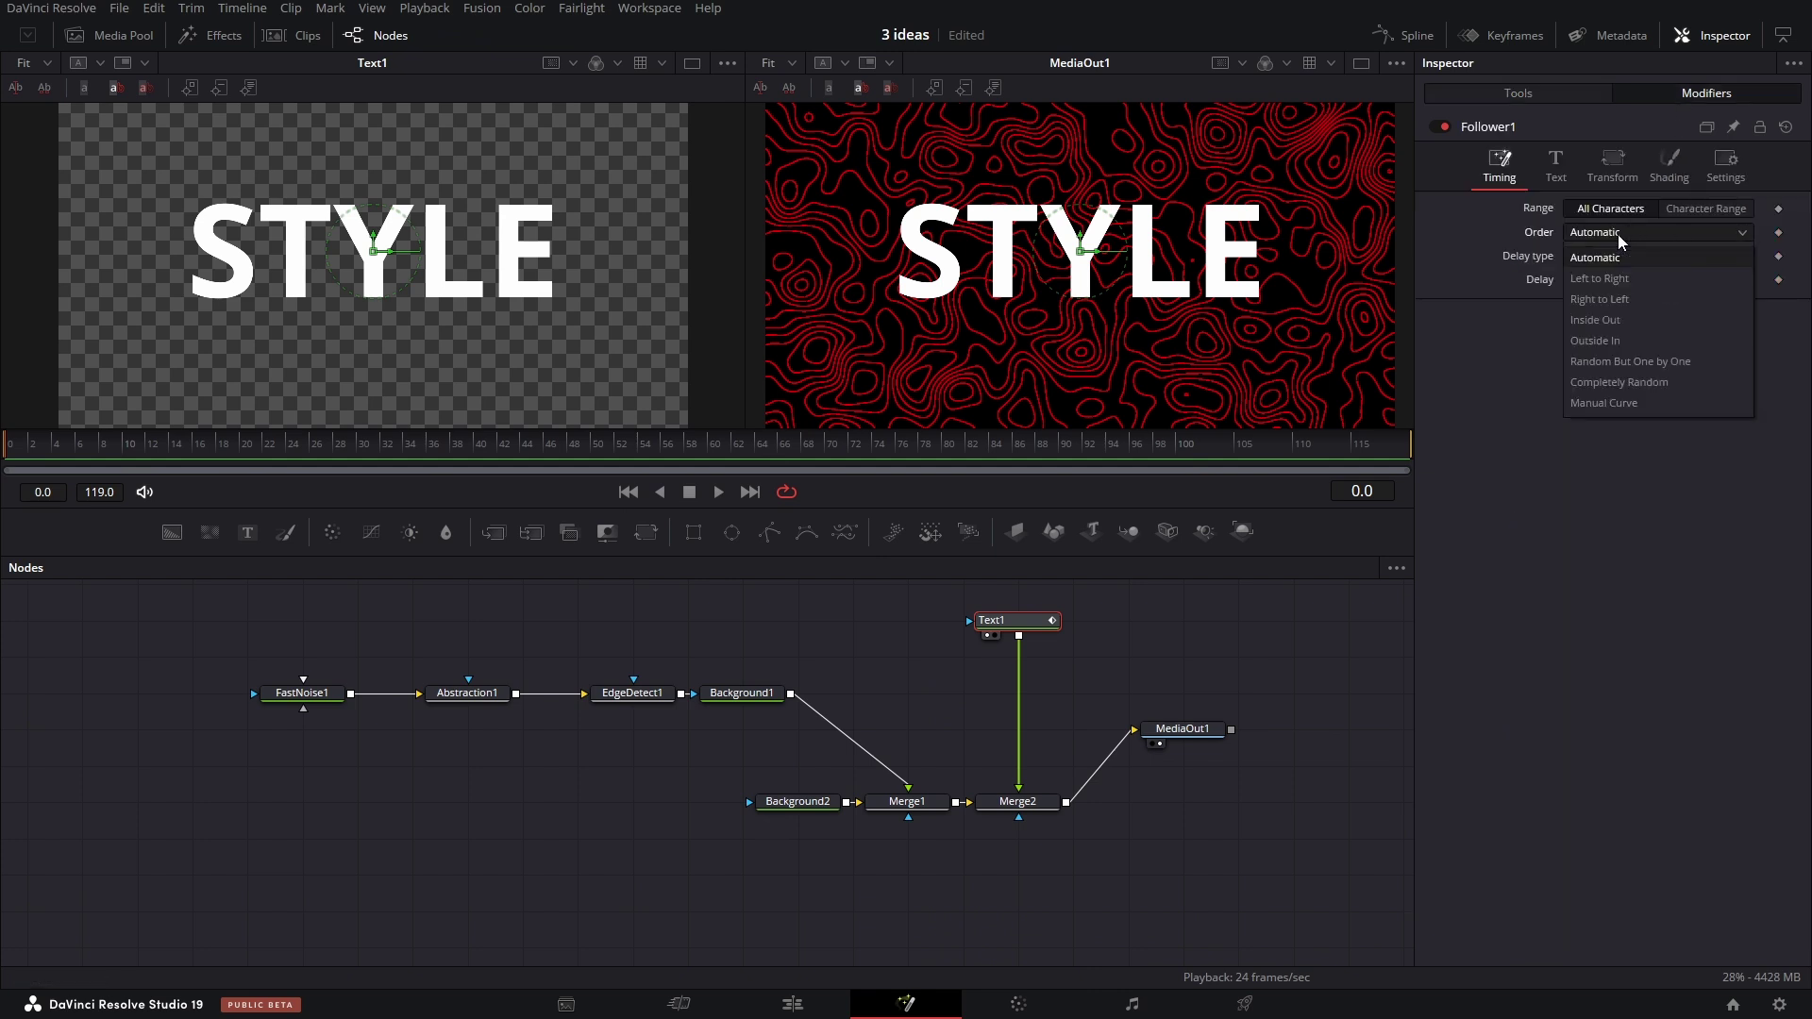
click(1652, 381)
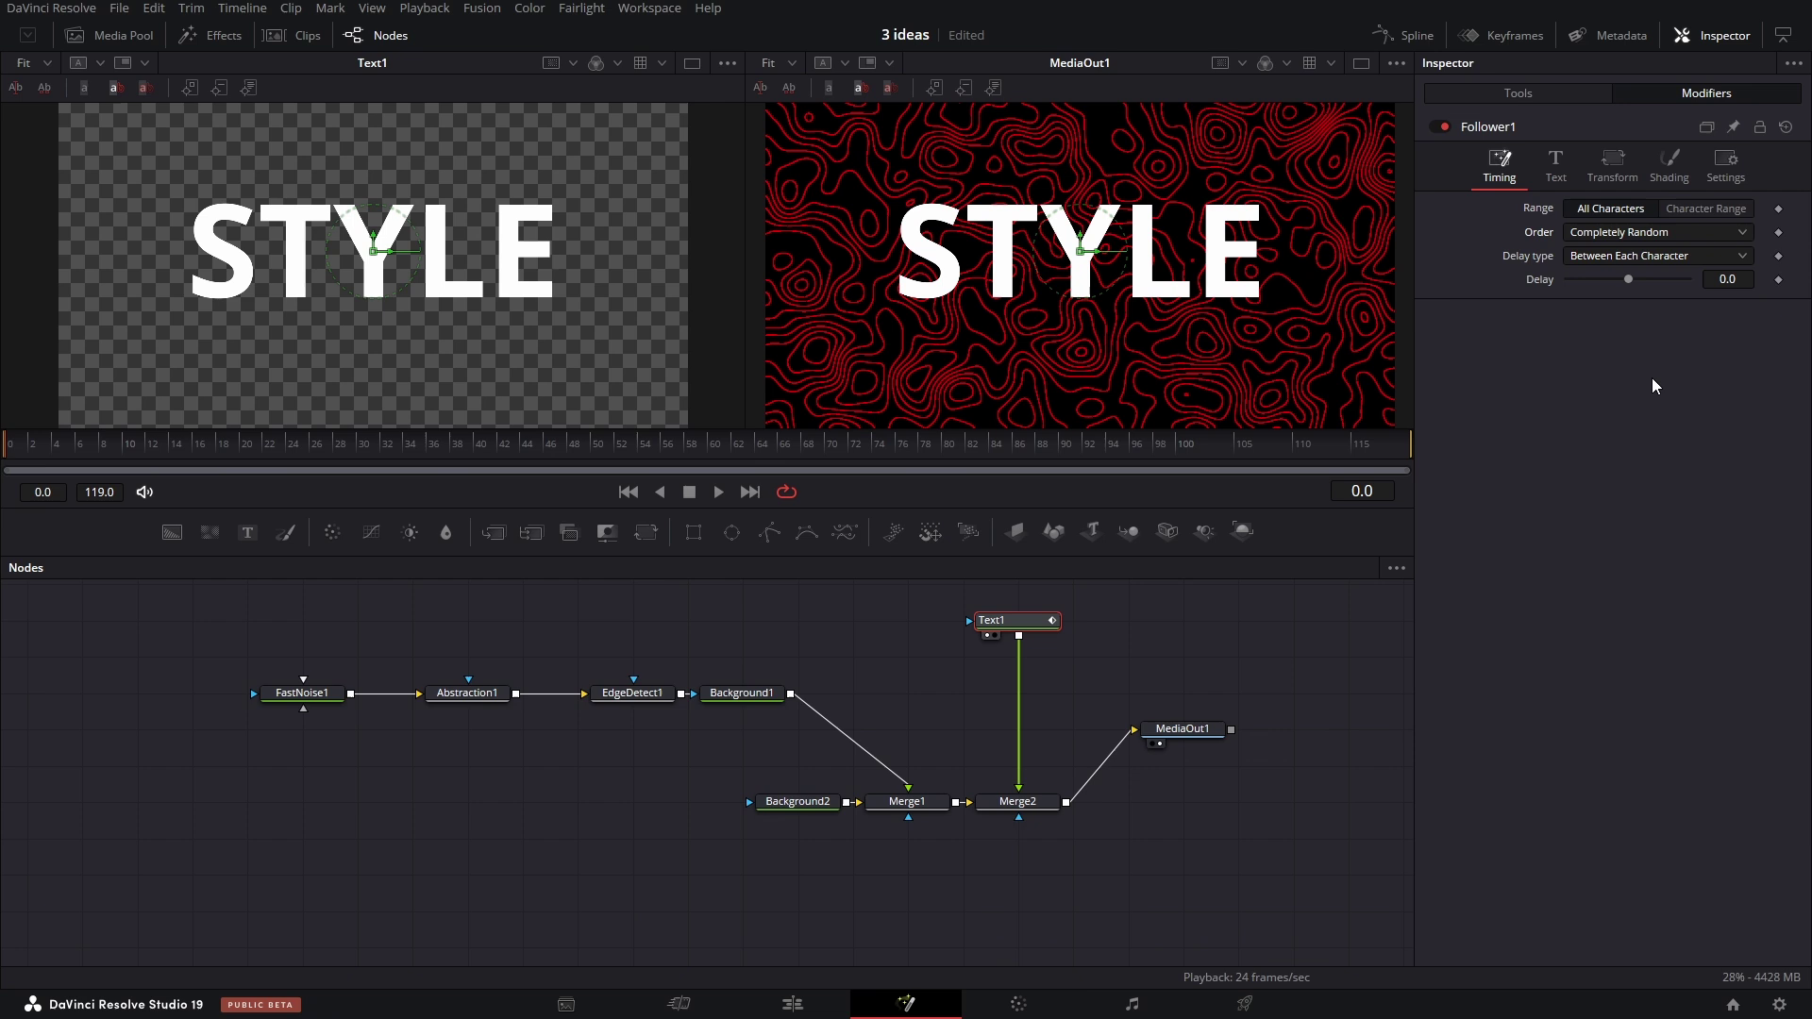
Modify the Follower's shading Appearance with a Shake modifier and play back the animation.
click(1669, 166)
right_click(1523, 382)
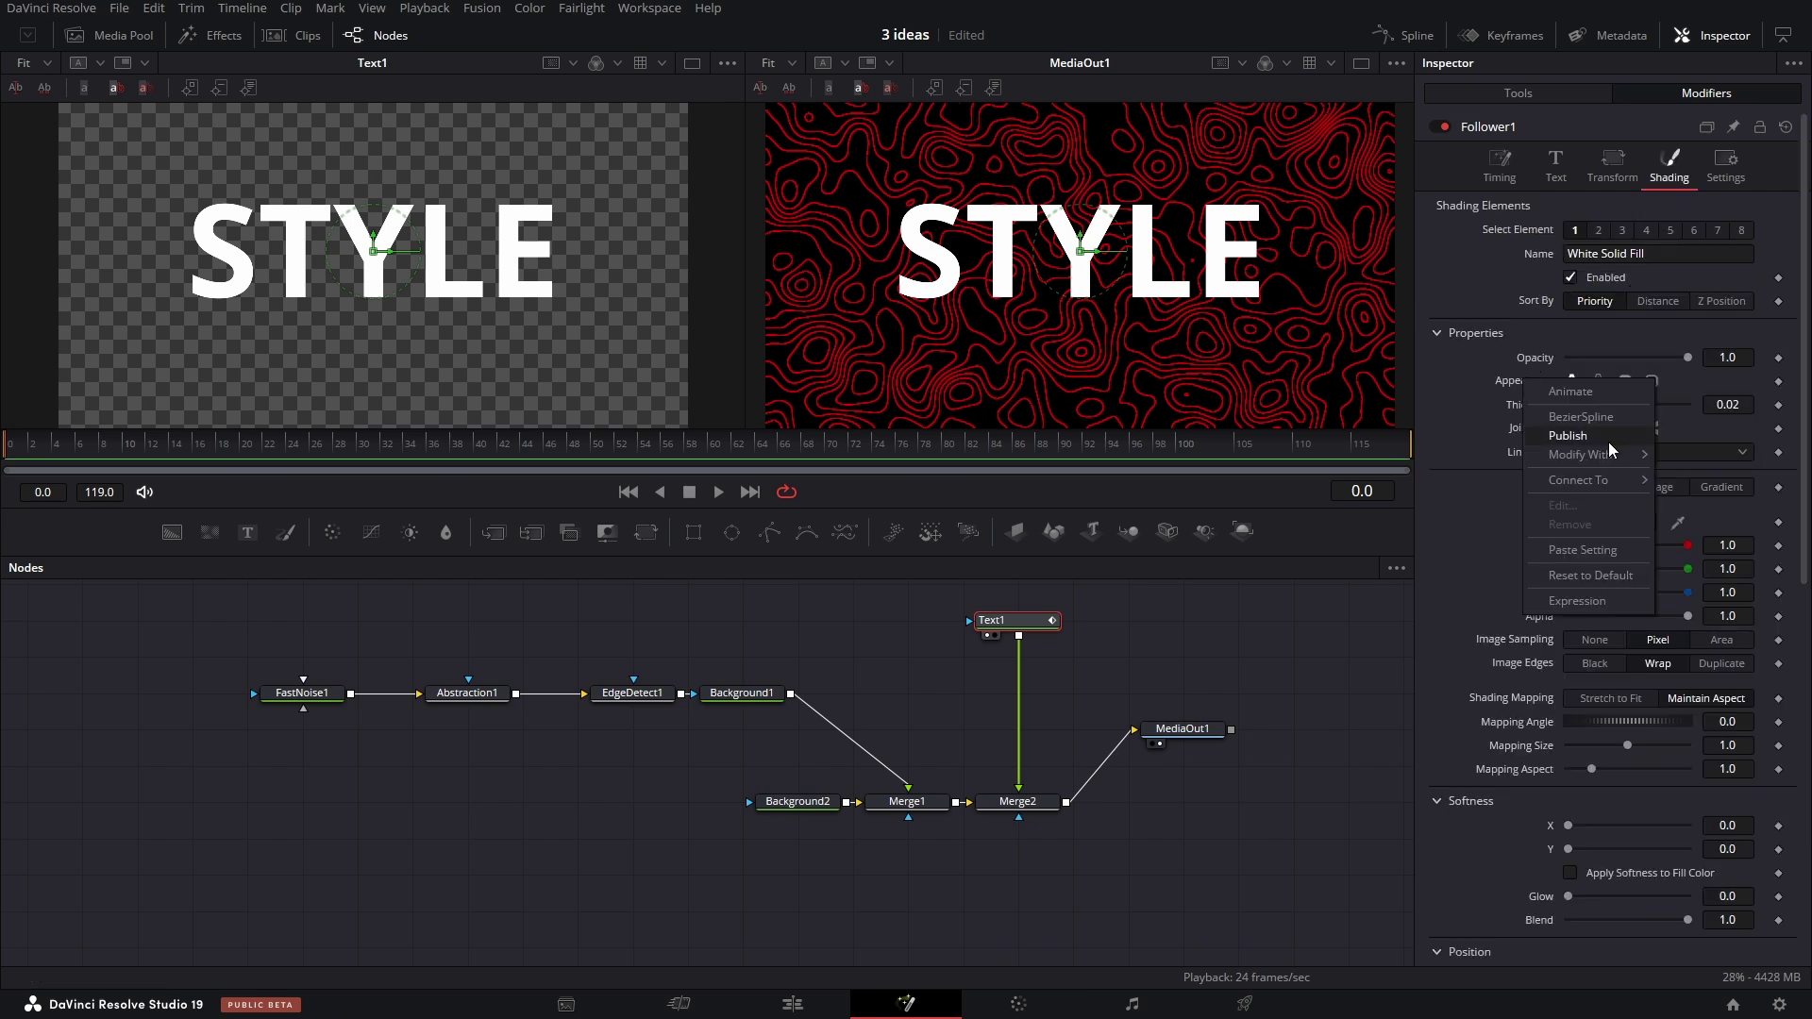
mouse_move(1608, 444)
click(1450, 698)
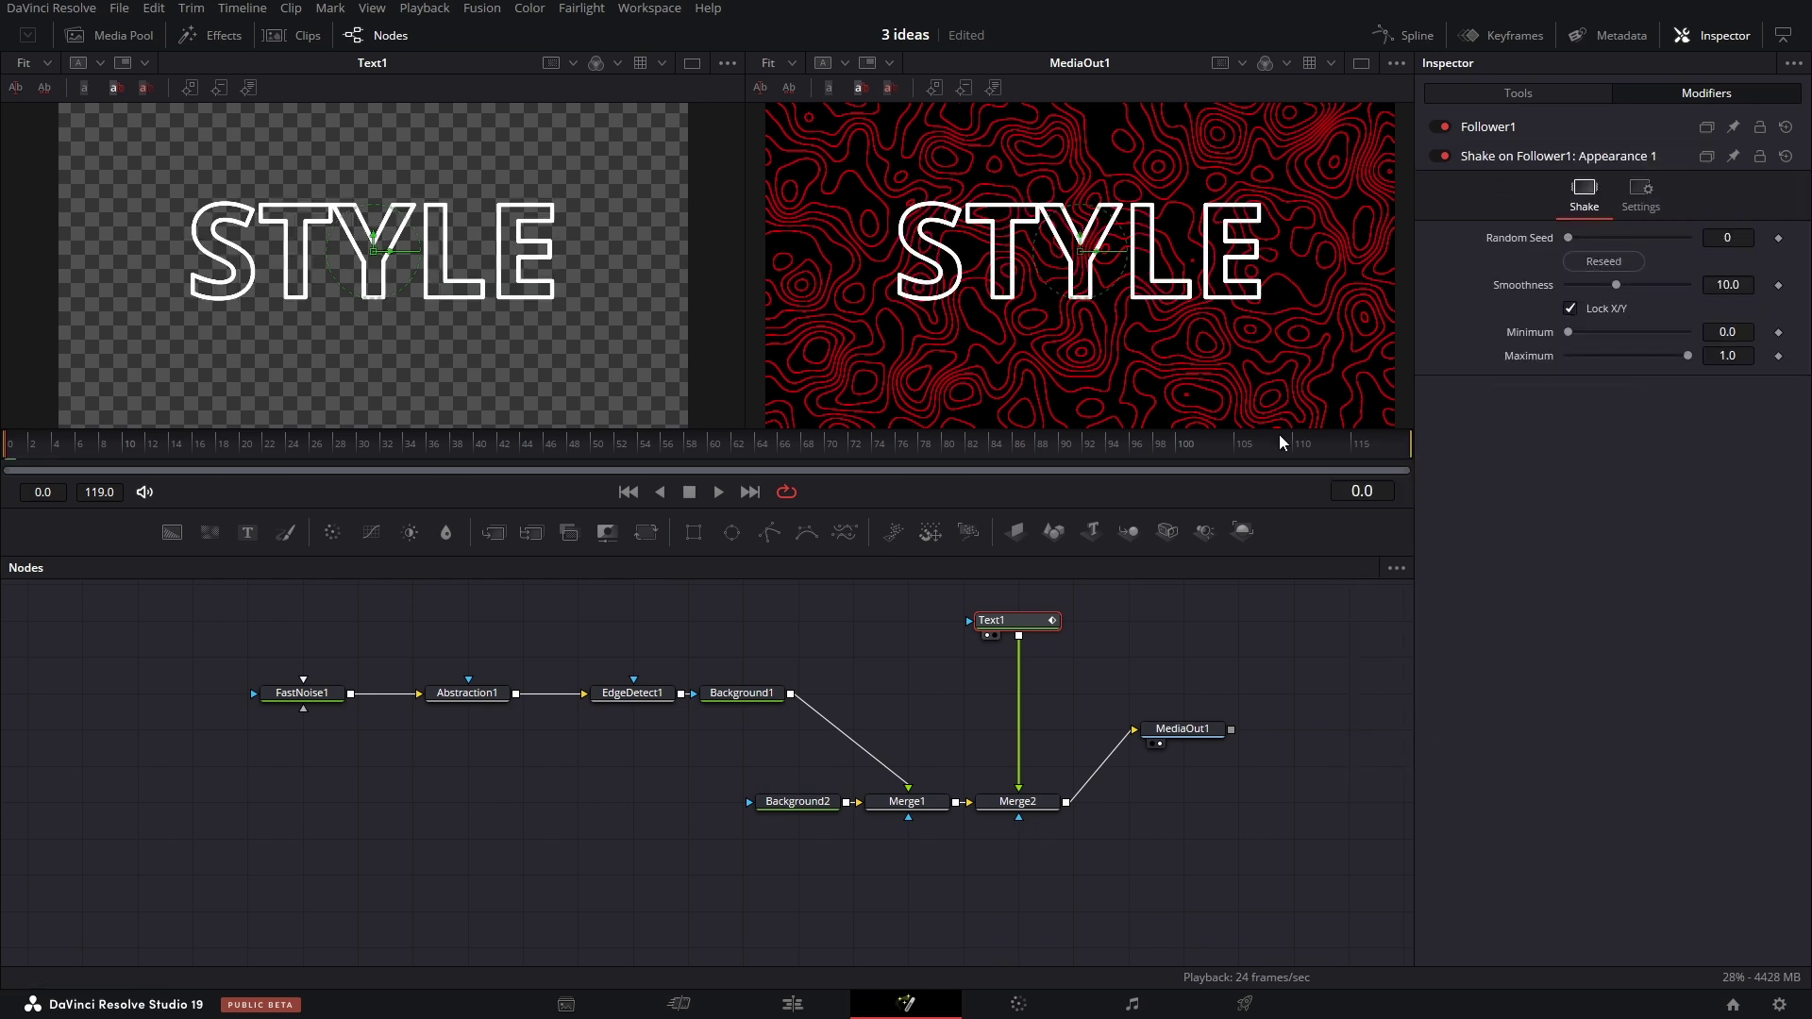
key(space)
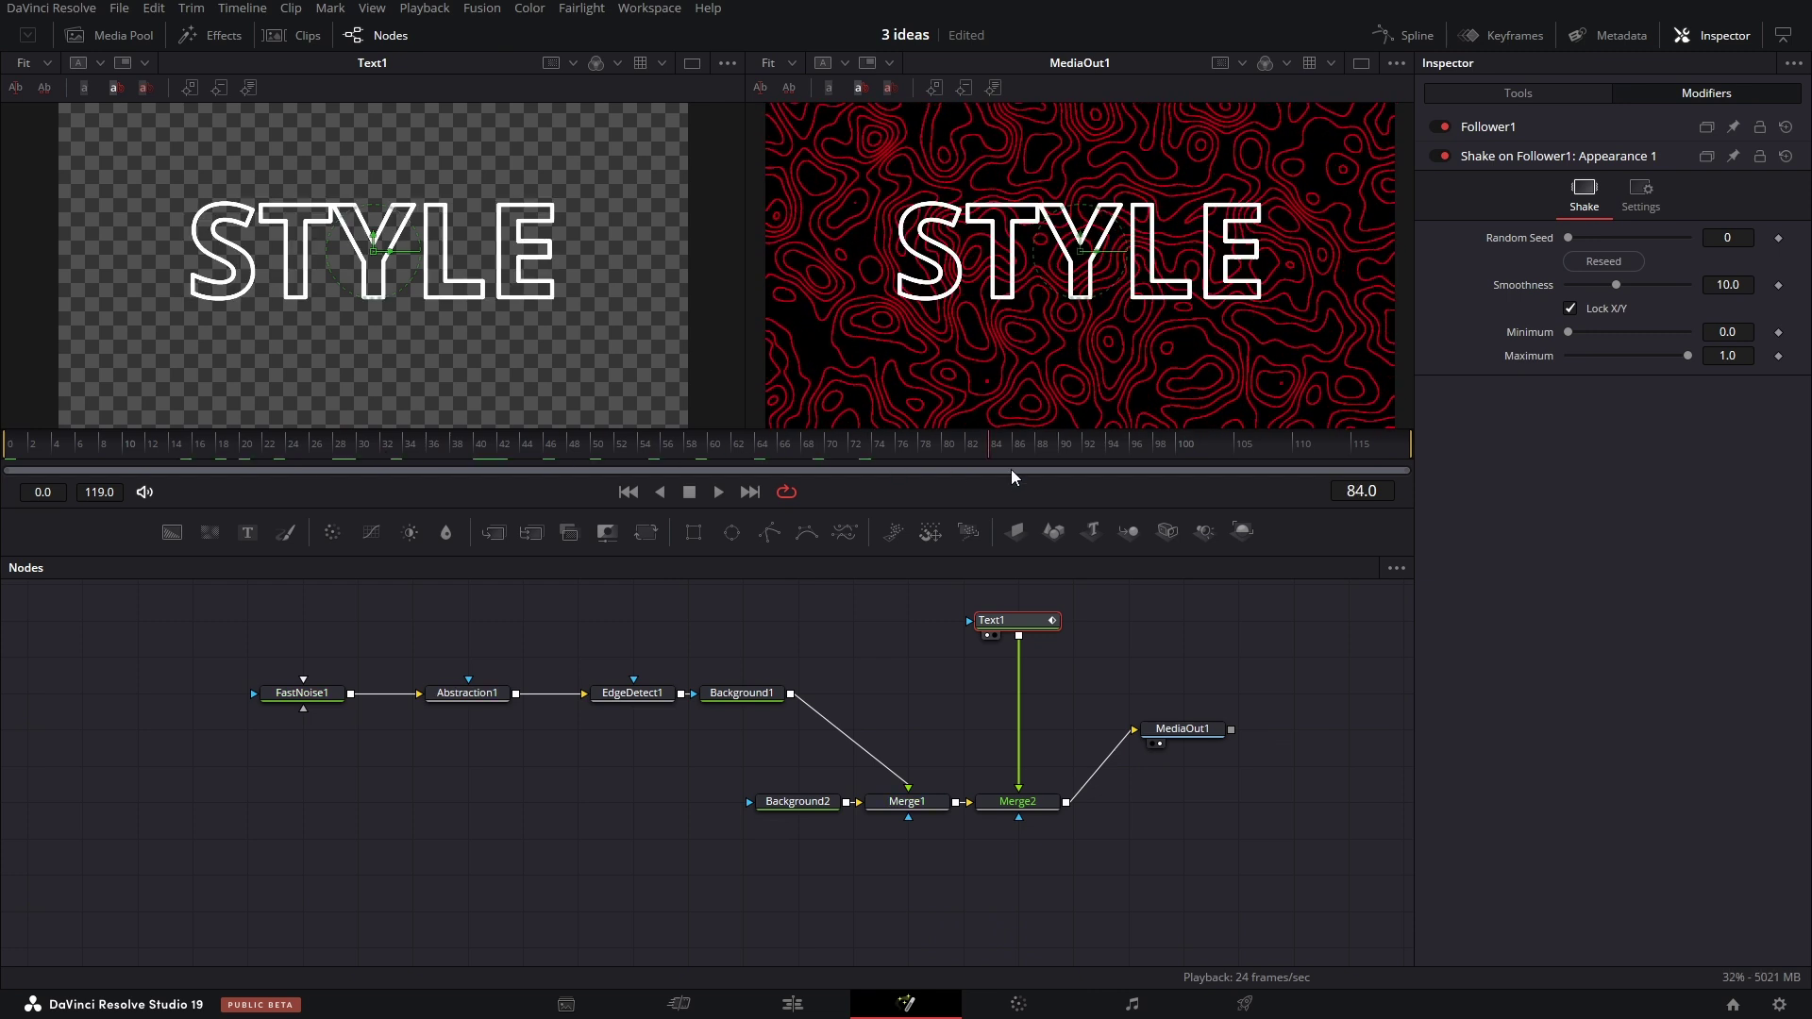
Raise the Follower's delay slightly, lower the Shake modifier's smoothness, and scrub the timeline to check the letters.
click(1499, 168)
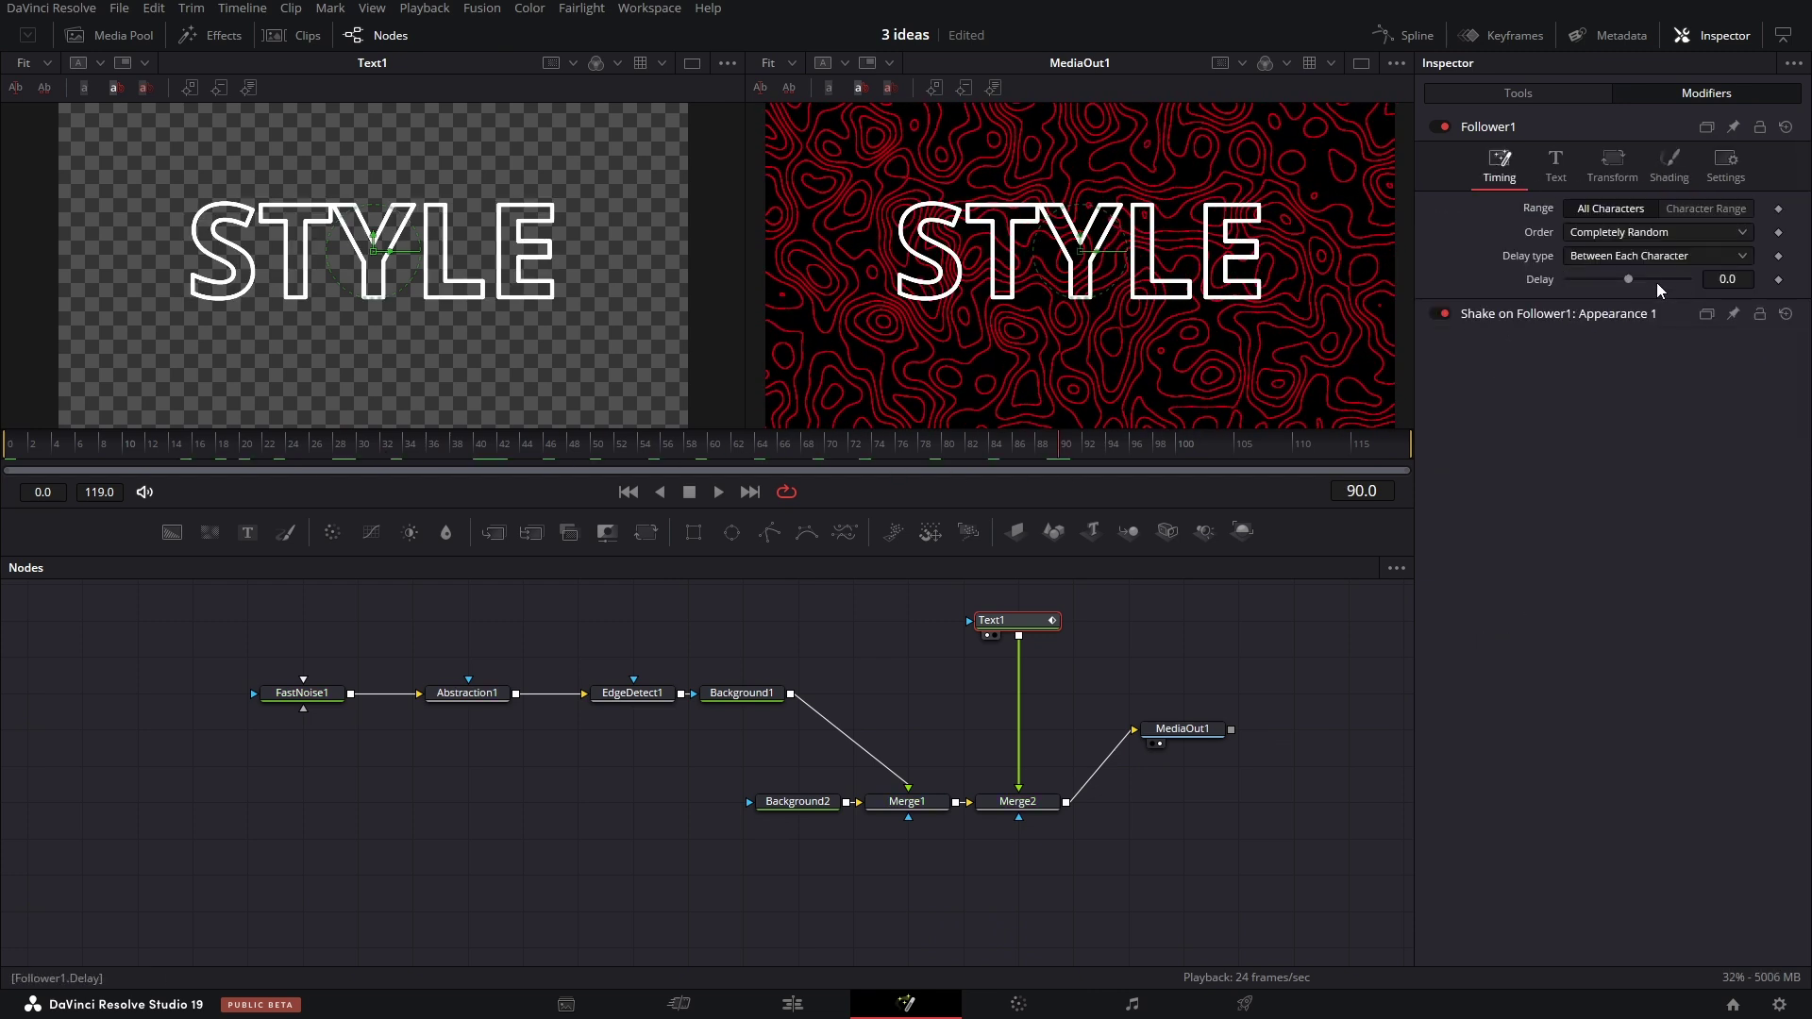
drag(1631, 281, 1635, 282)
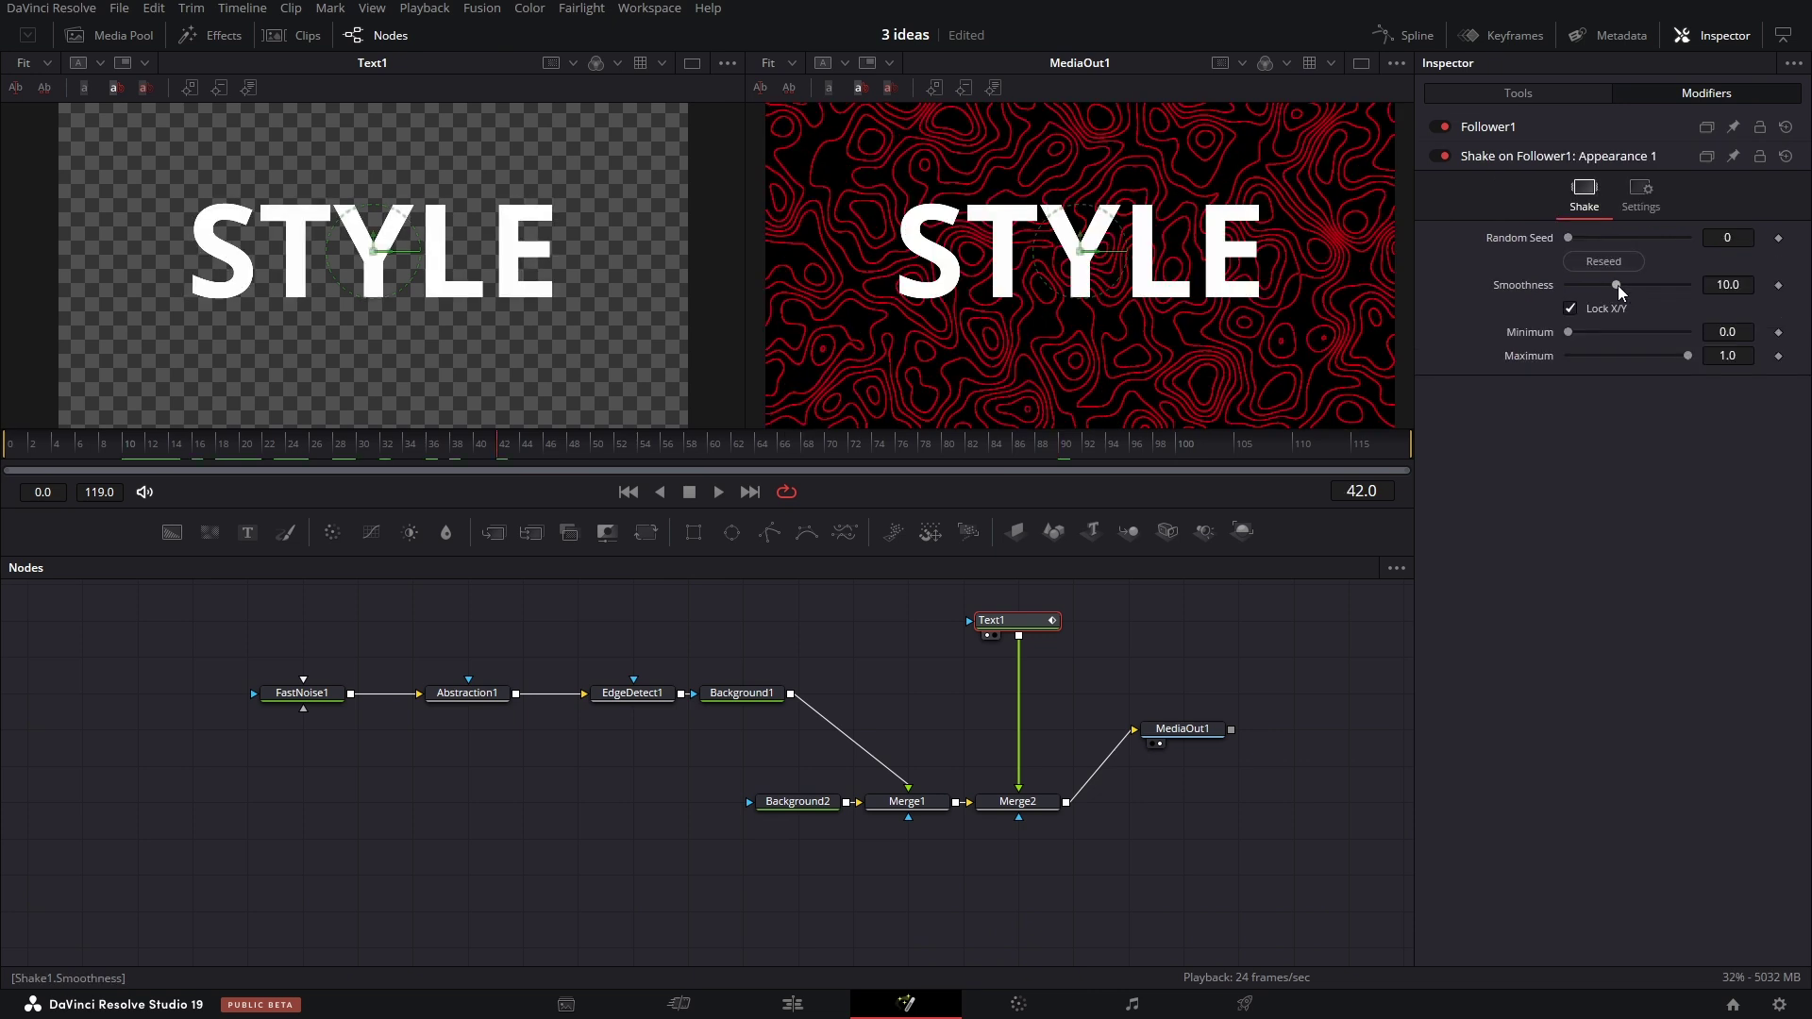
drag(1617, 285, 1591, 291)
drag(122, 462, 625, 431)
Set Text1's outline thickness to 0.0102 in its first shading element and scrub the timeline to check it.
click(1519, 93)
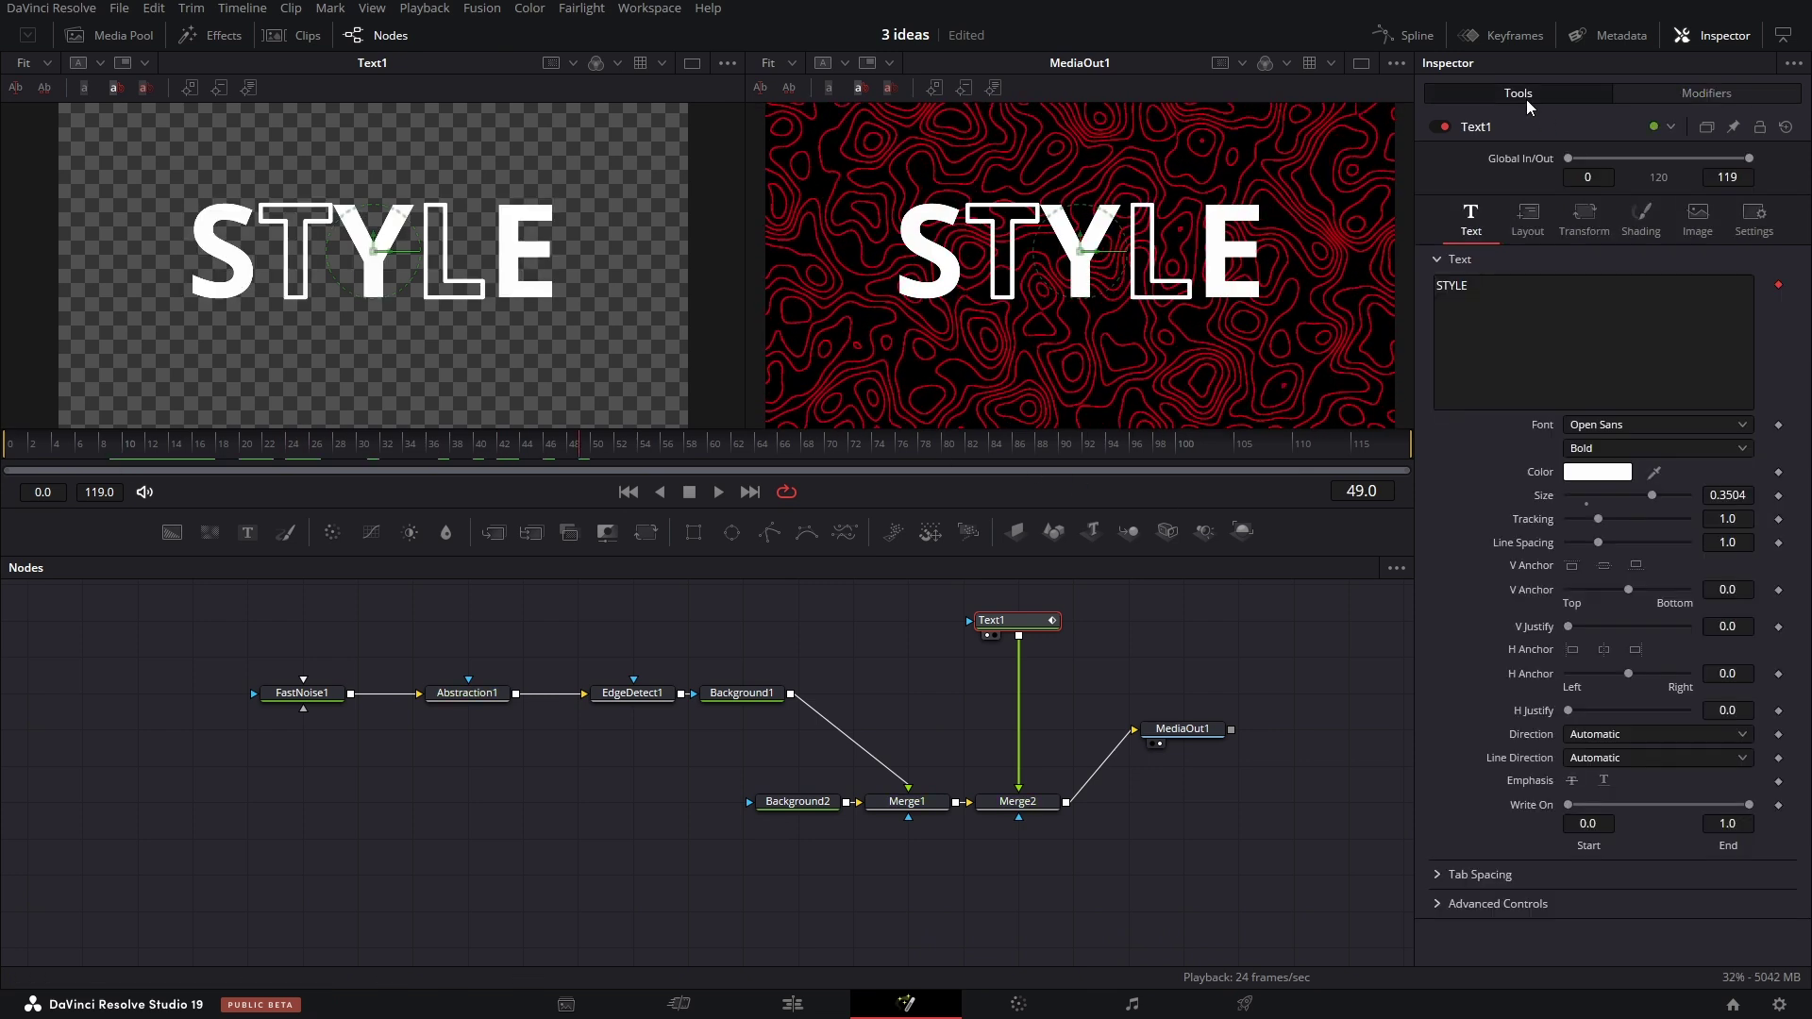
click(1642, 219)
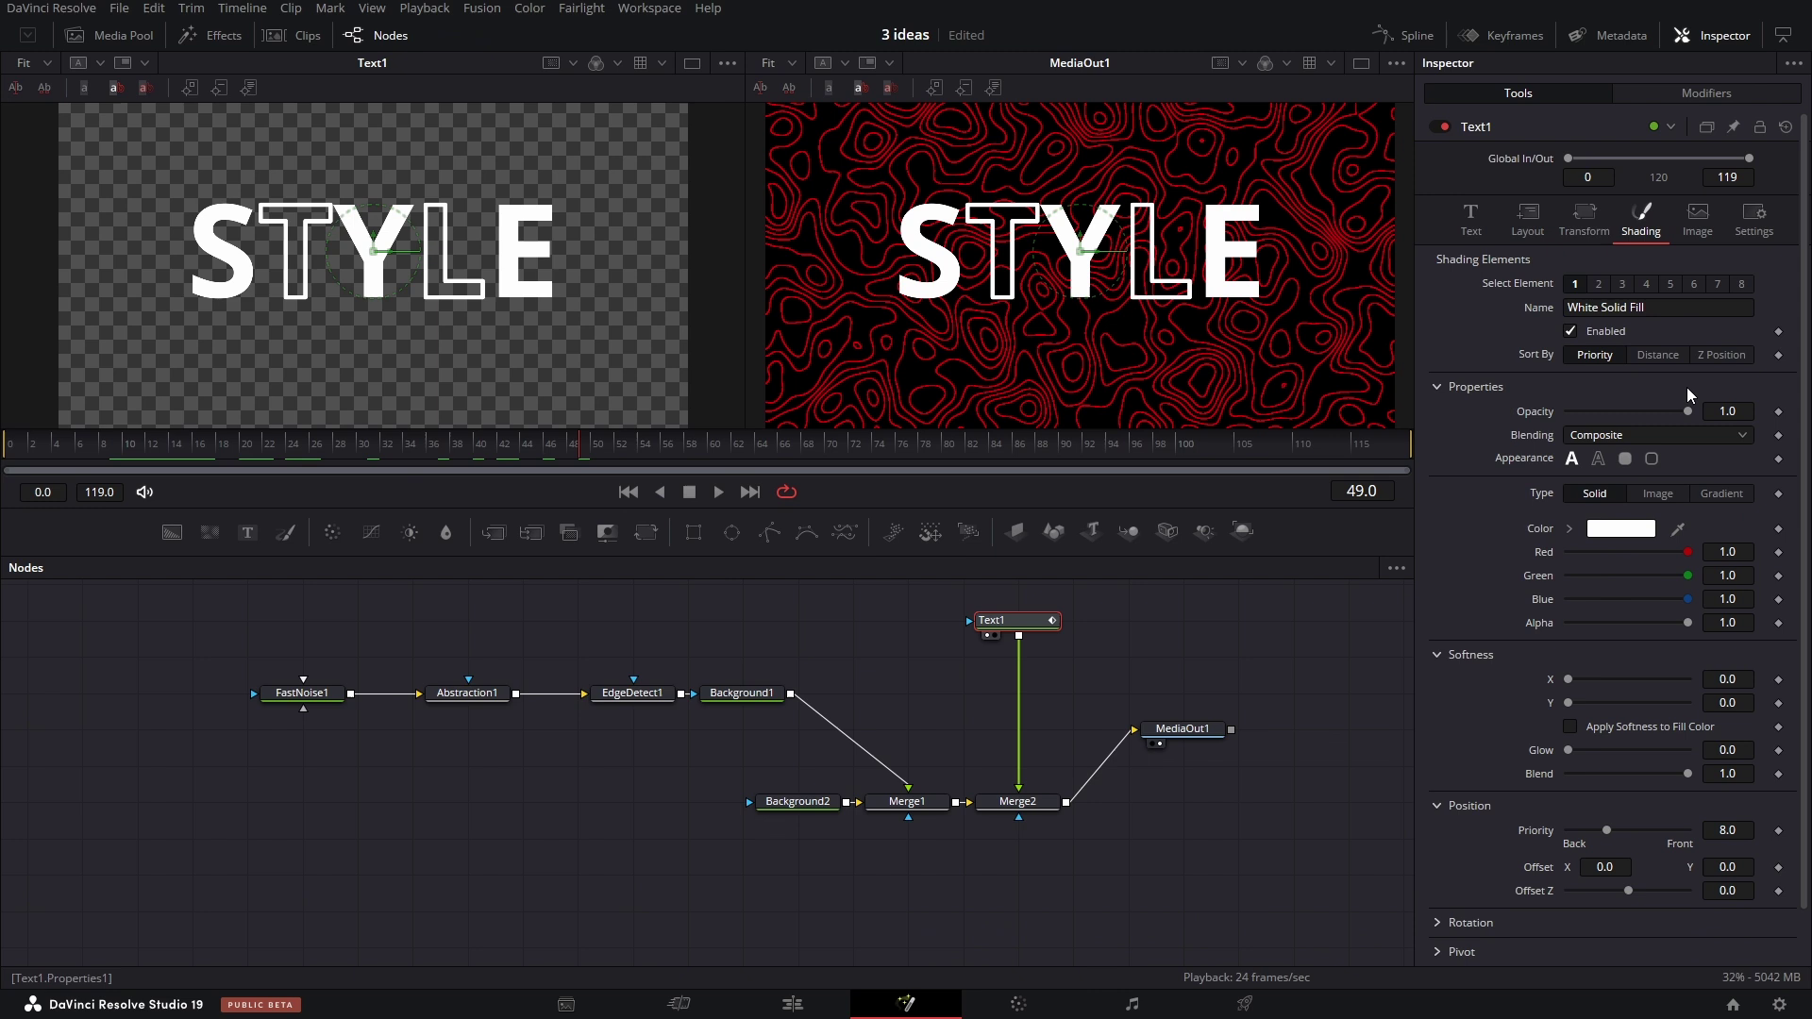
click(1598, 459)
drag(1589, 479, 1580, 485)
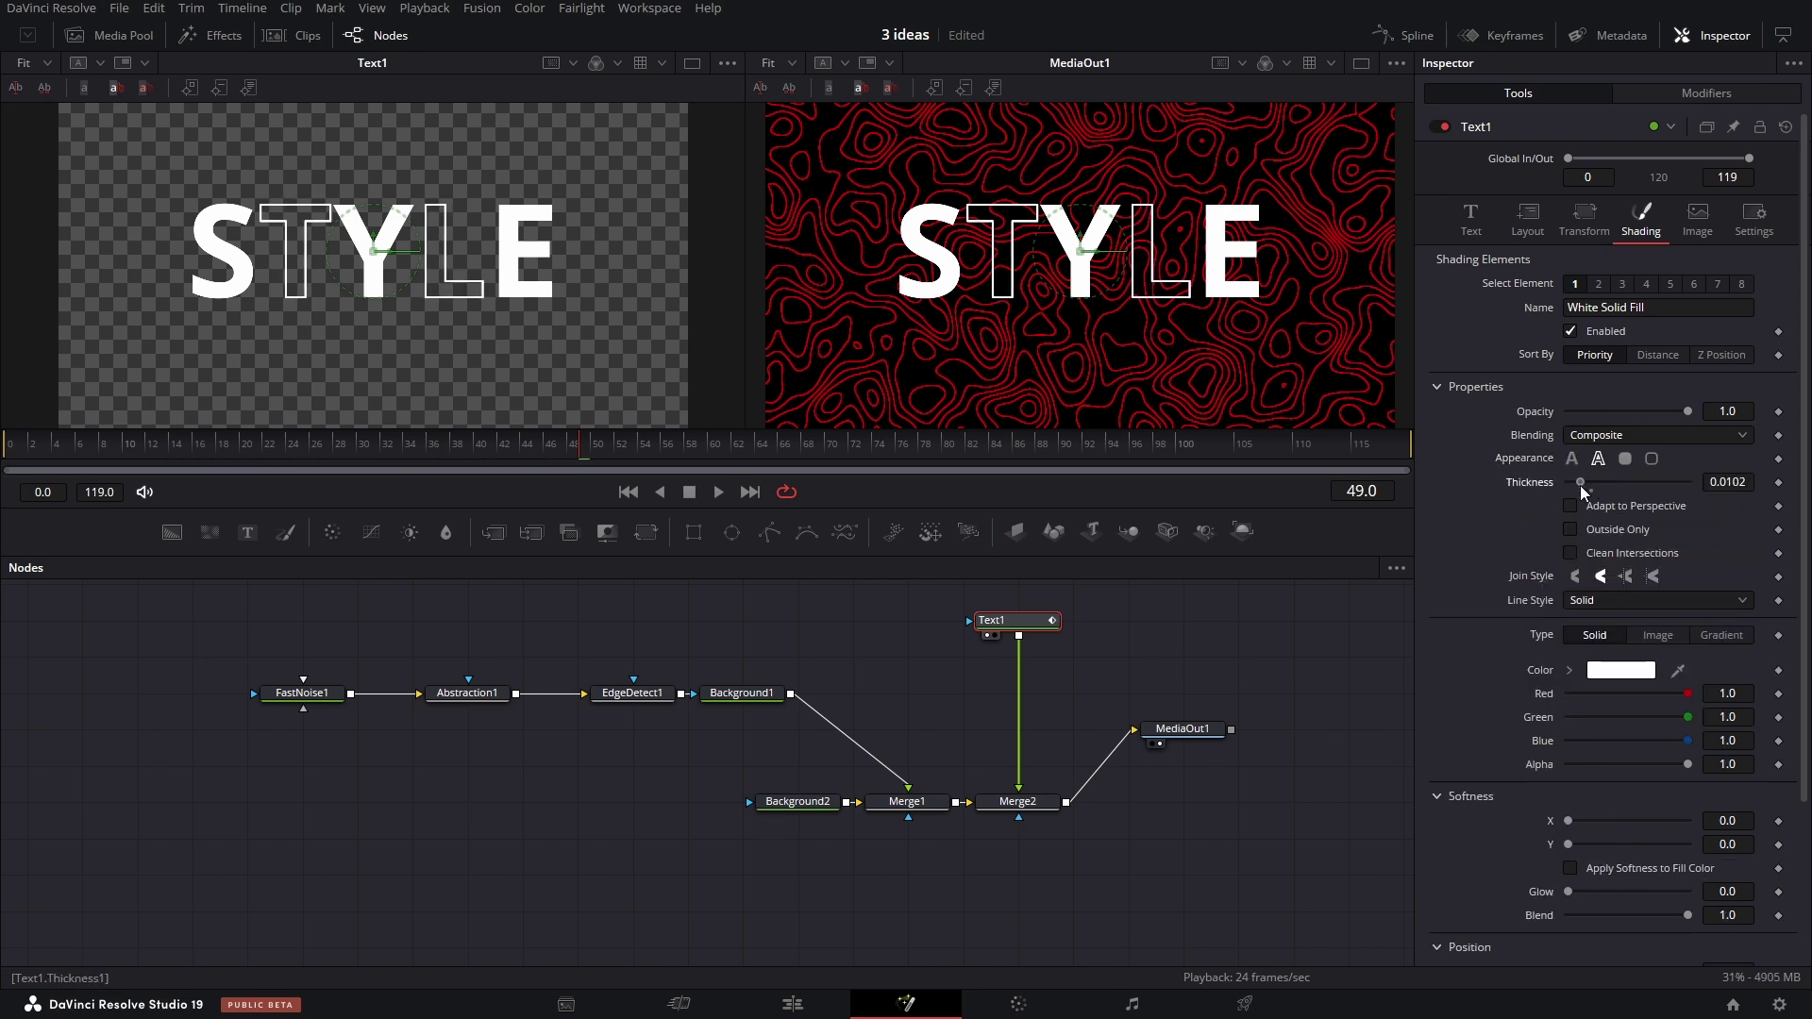
drag(166, 440, 950, 453)
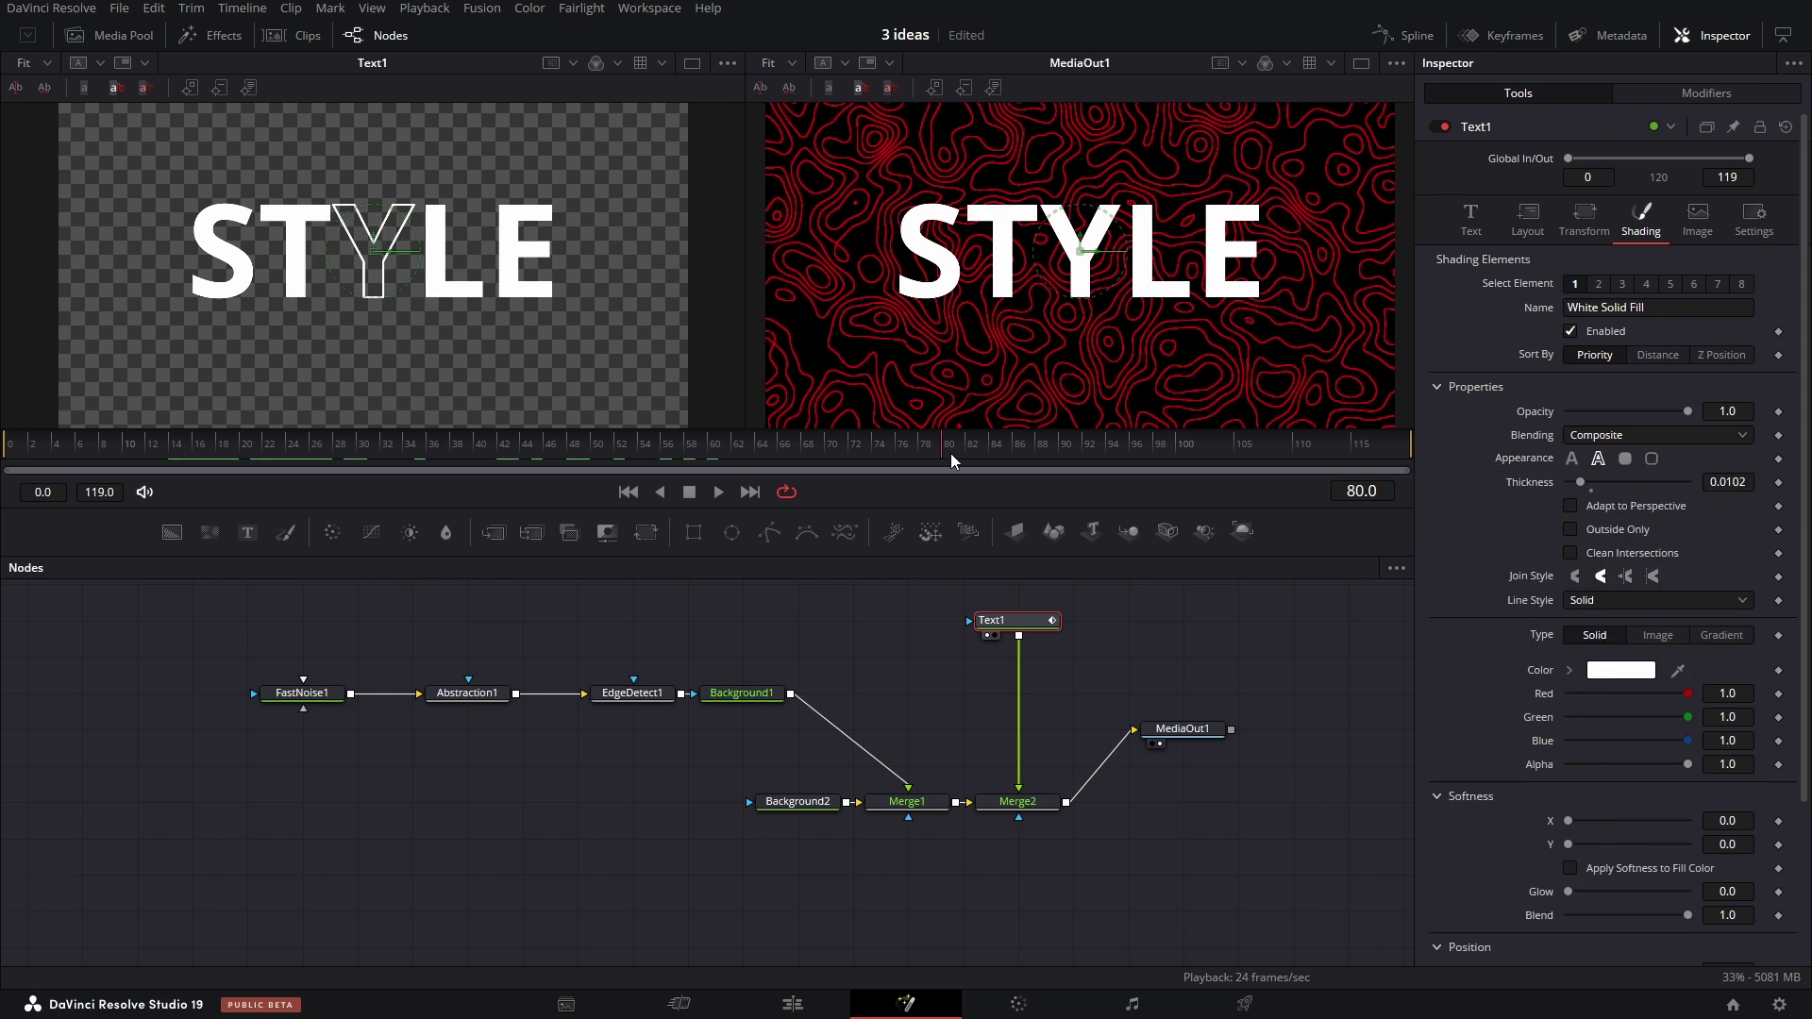
click(1452, 236)
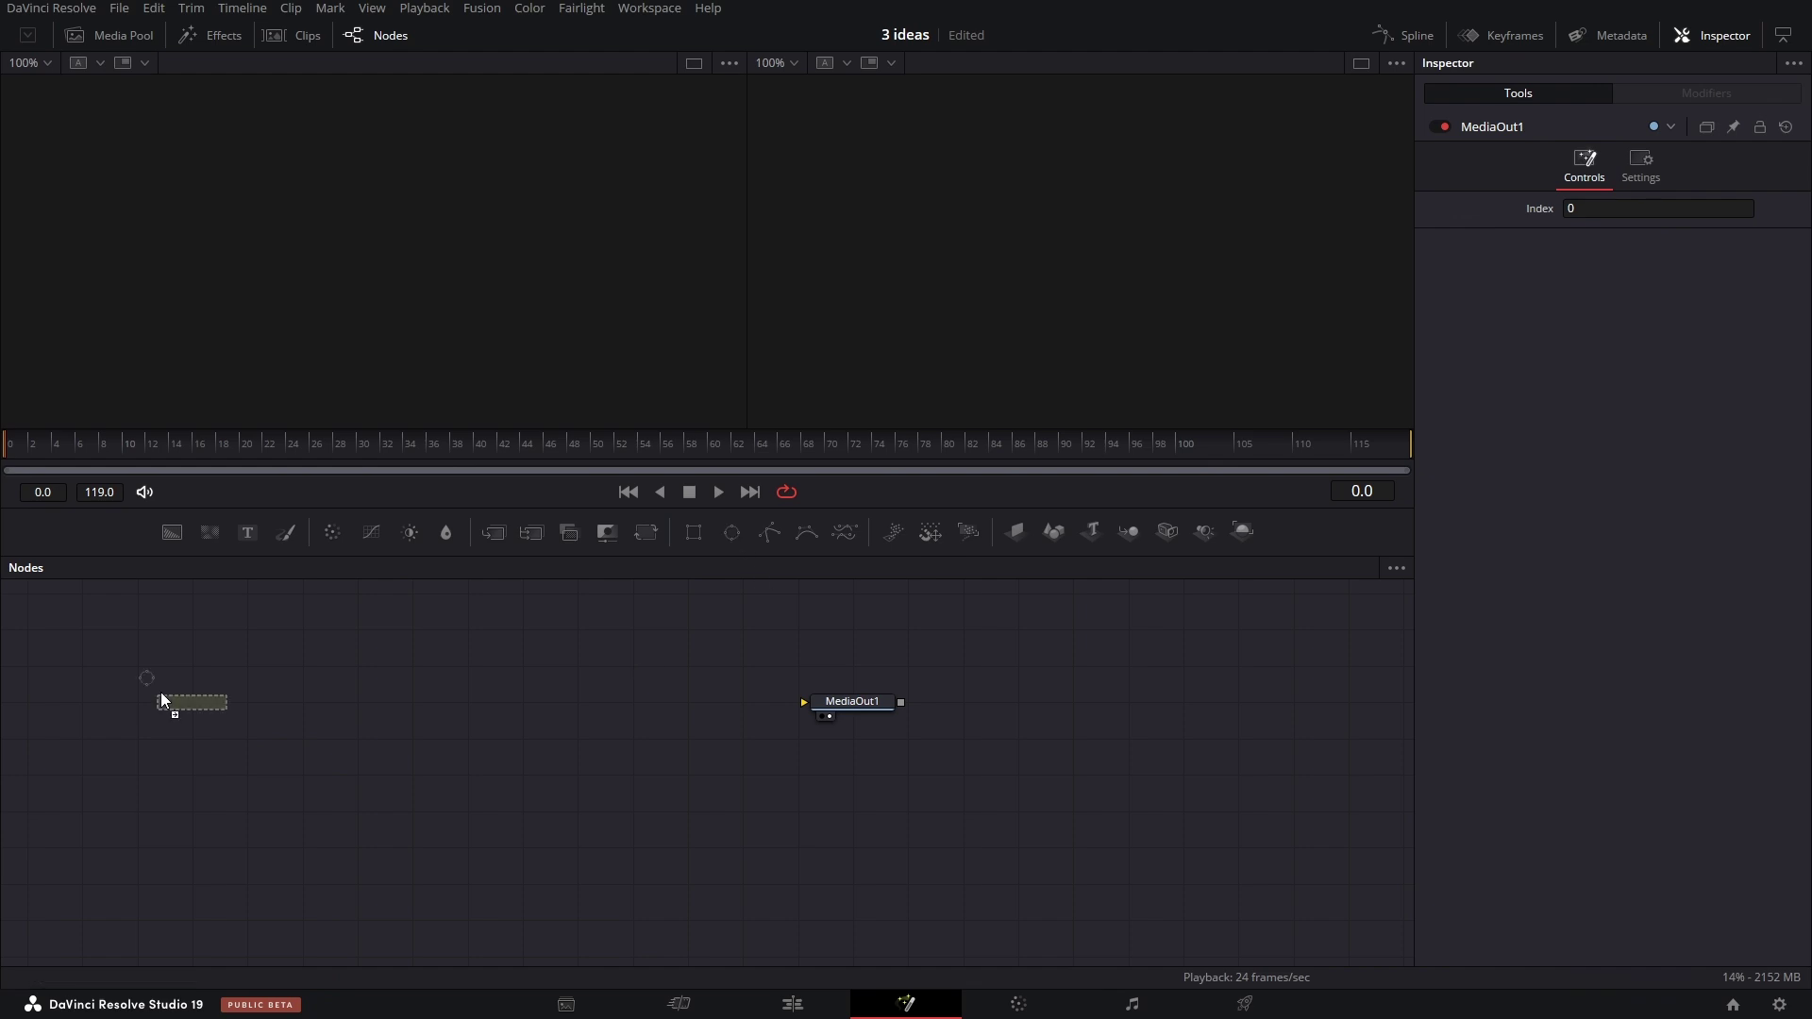
Add an Ellipse node in the empty composition, connect it to a Transform node and view the transform.
drag(162, 695, 273, 660)
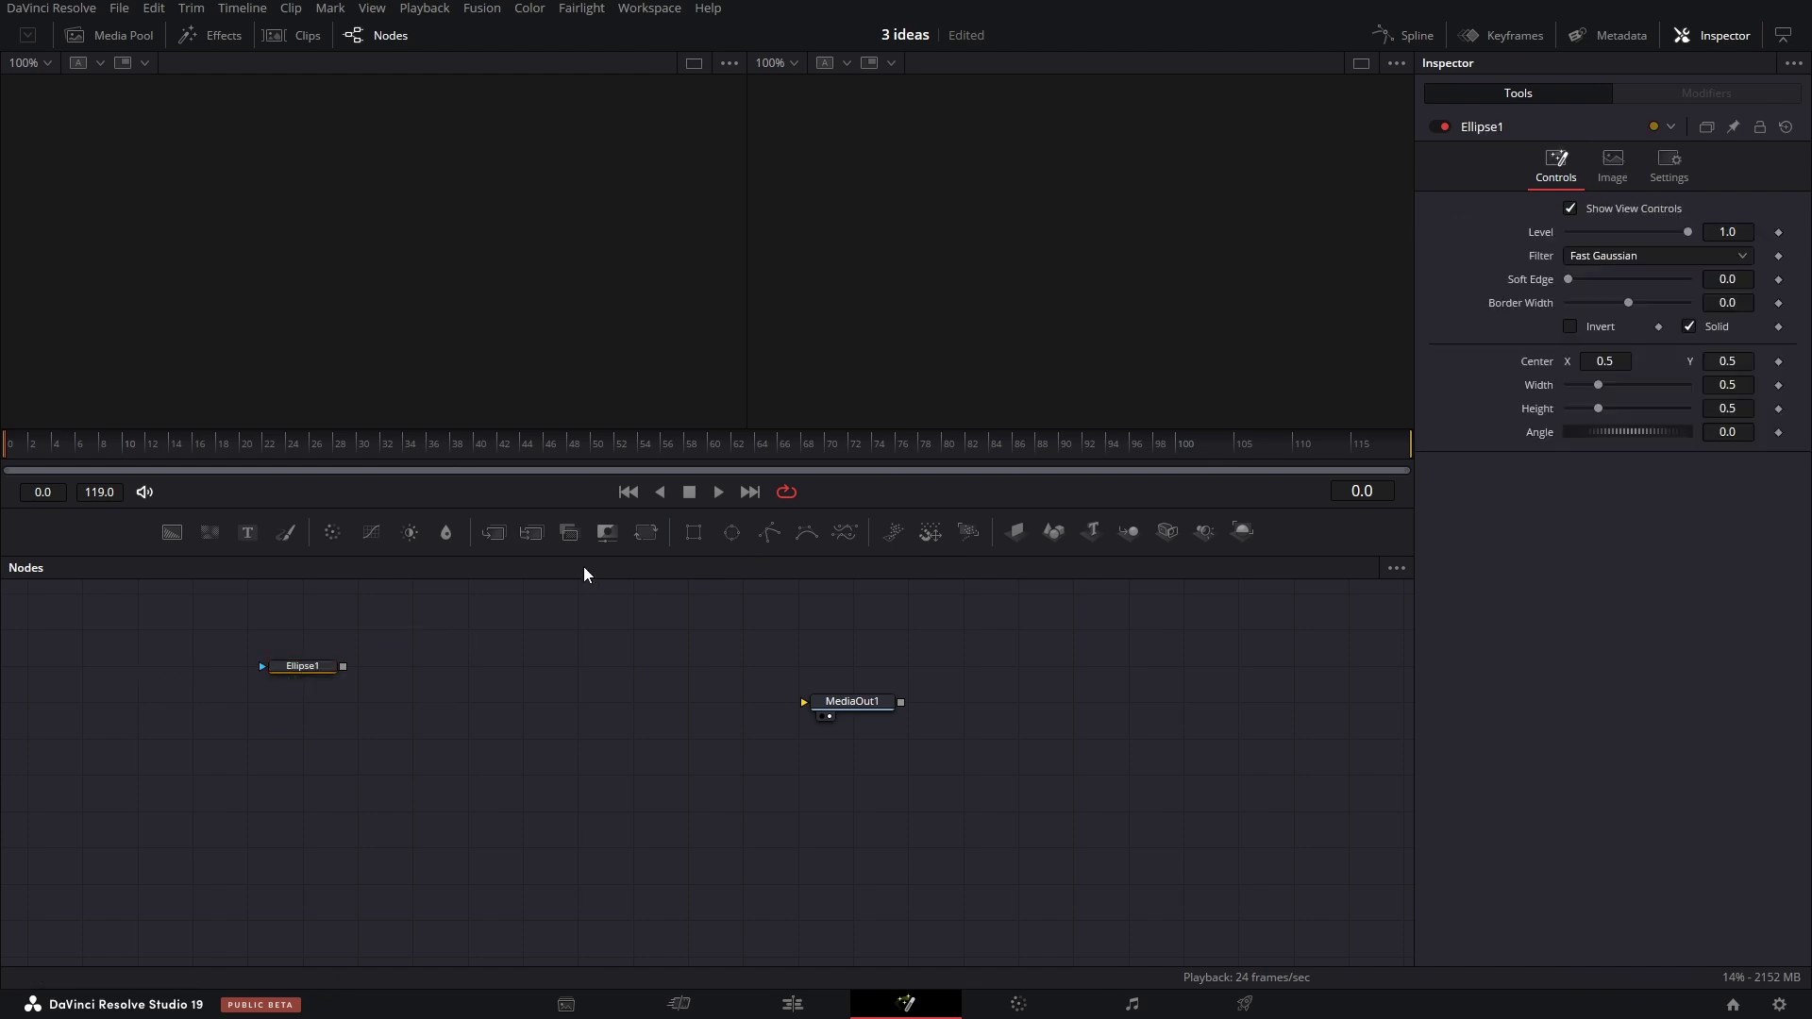
drag(455, 704, 456, 705)
click(445, 716)
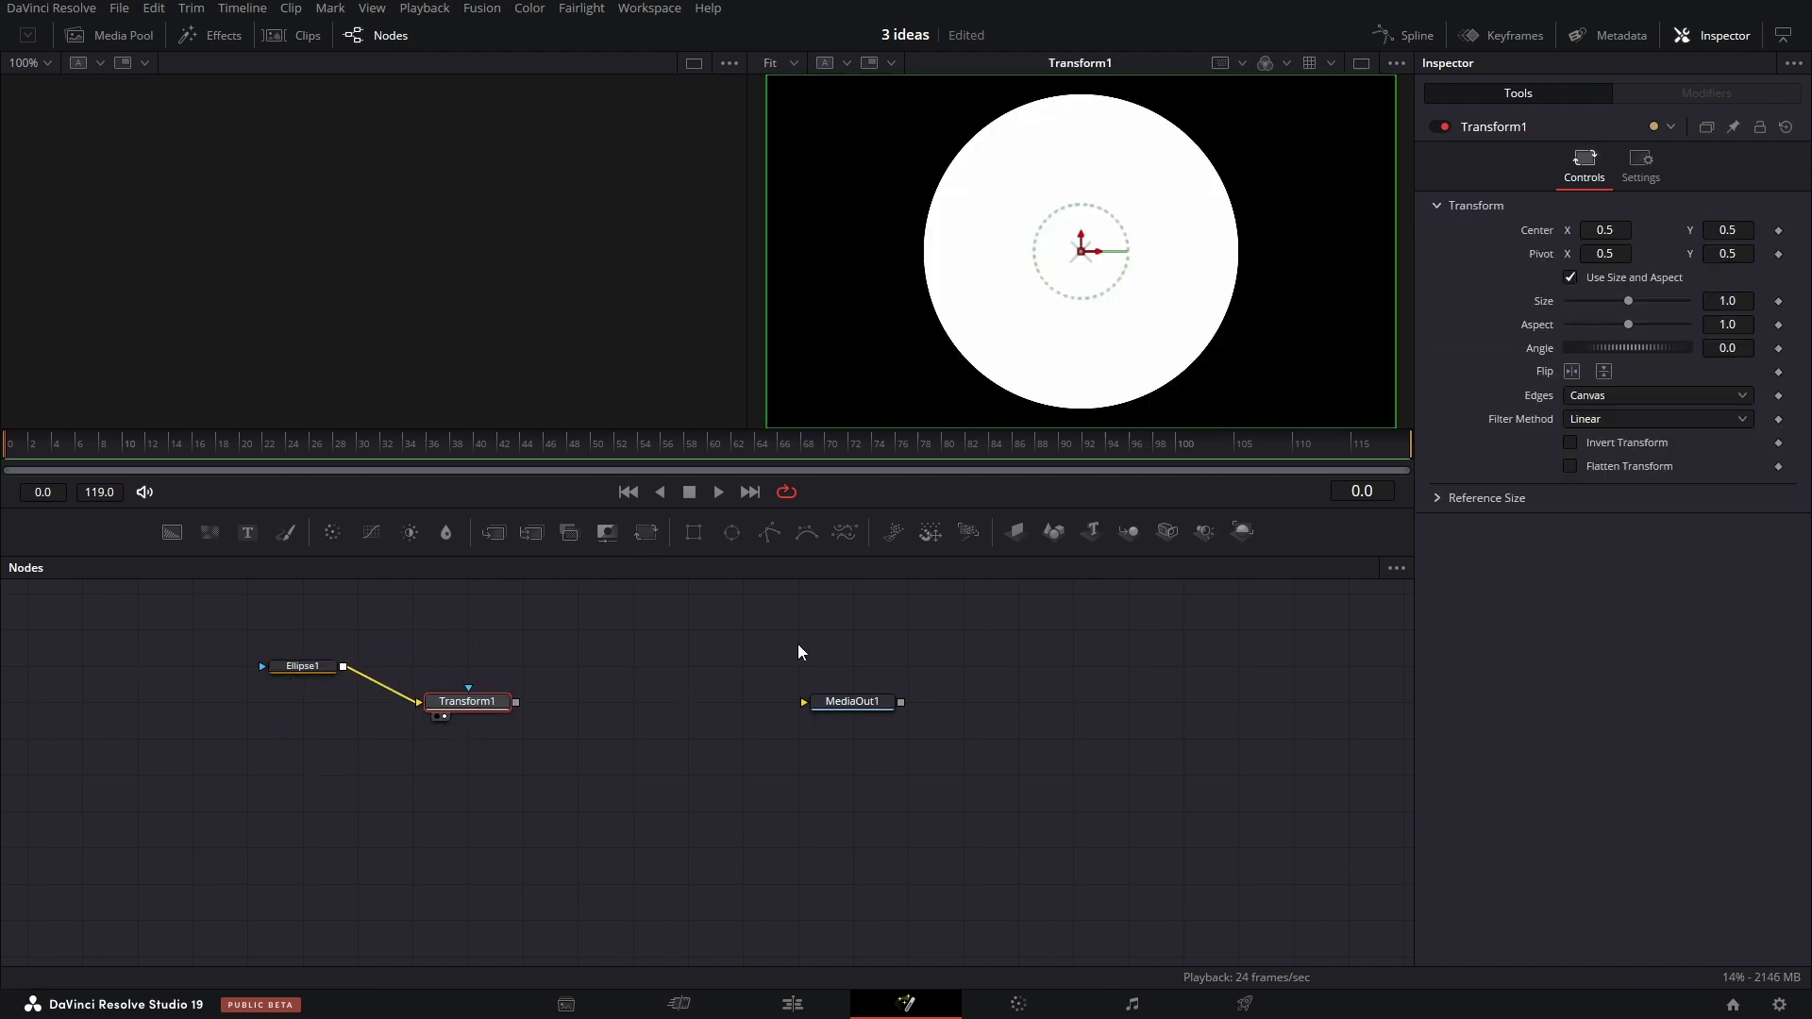
Add a Displace node after Transform1 and connect a new FastNoise node to its foreground input.
key(shift+space)
text(displace)
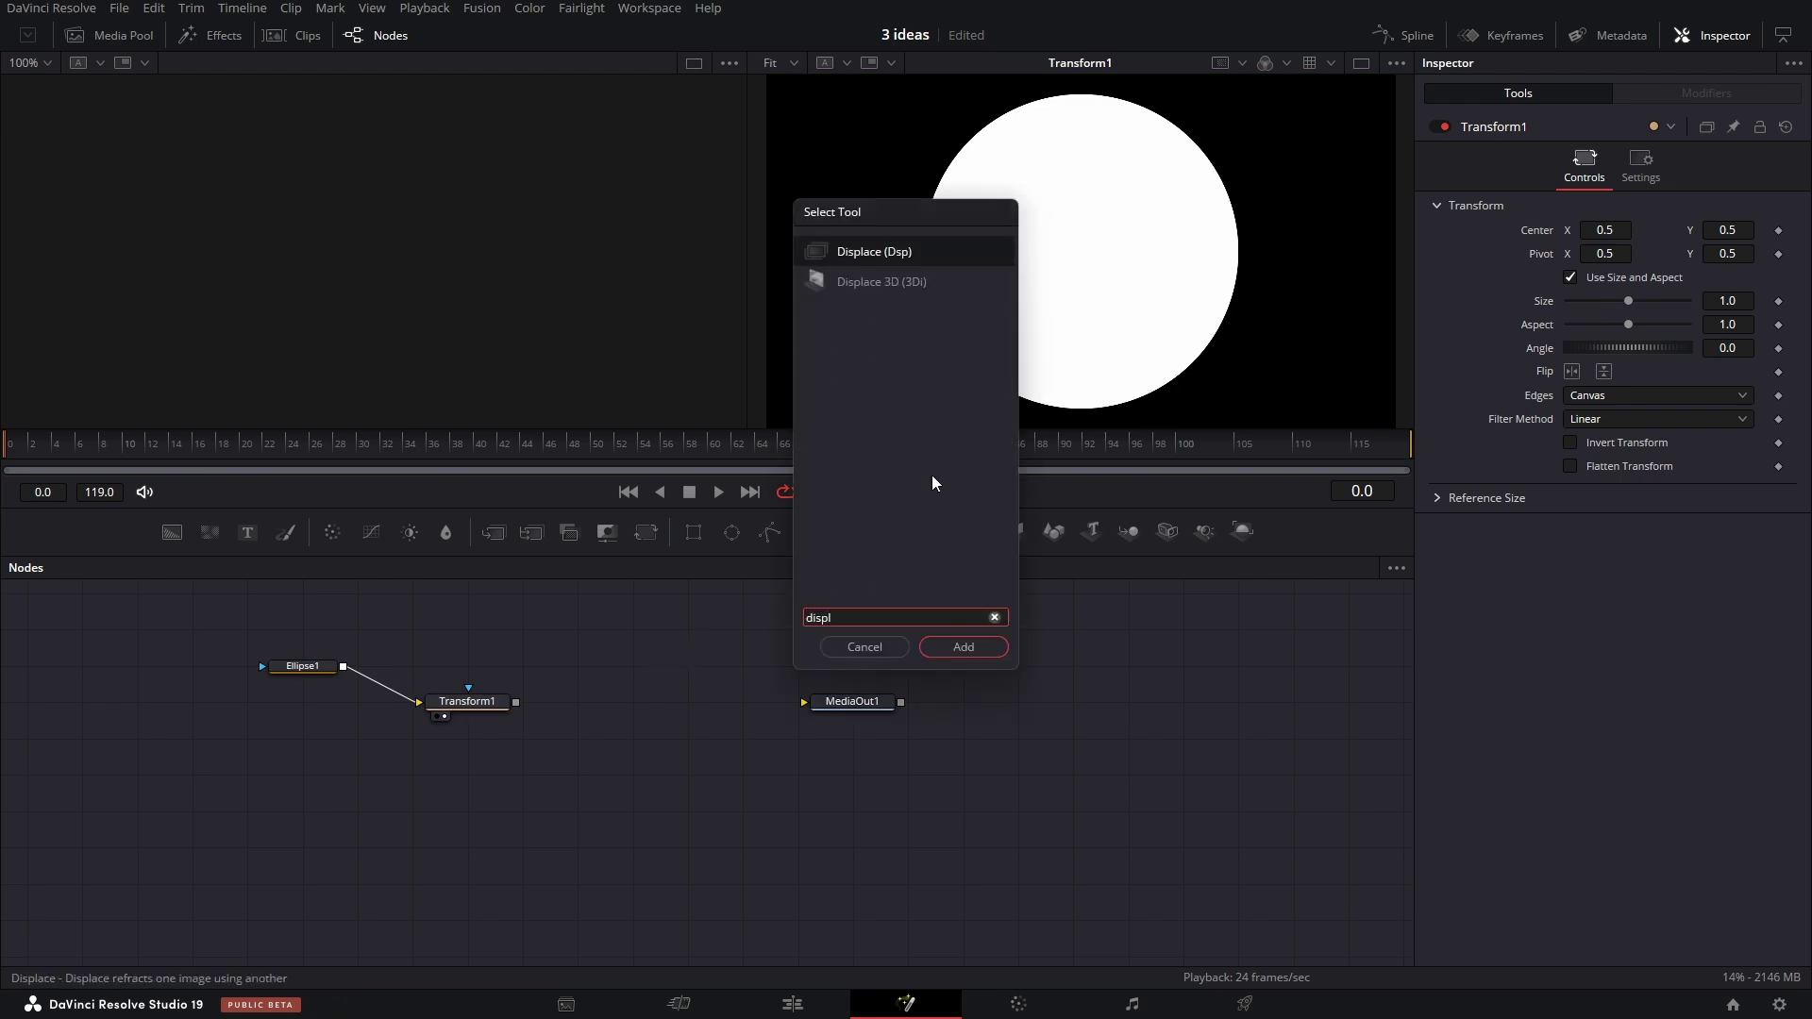
key(Return)
drag(669, 635, 593, 700)
drag(593, 700, 593, 736)
drag(209, 532, 653, 633)
drag(681, 630, 634, 730)
Add a Background node, use Displace1 as its mask and show it in the viewer.
drag(854, 701, 926, 728)
drag(172, 531, 816, 743)
drag(681, 739, 789, 744)
key(2)
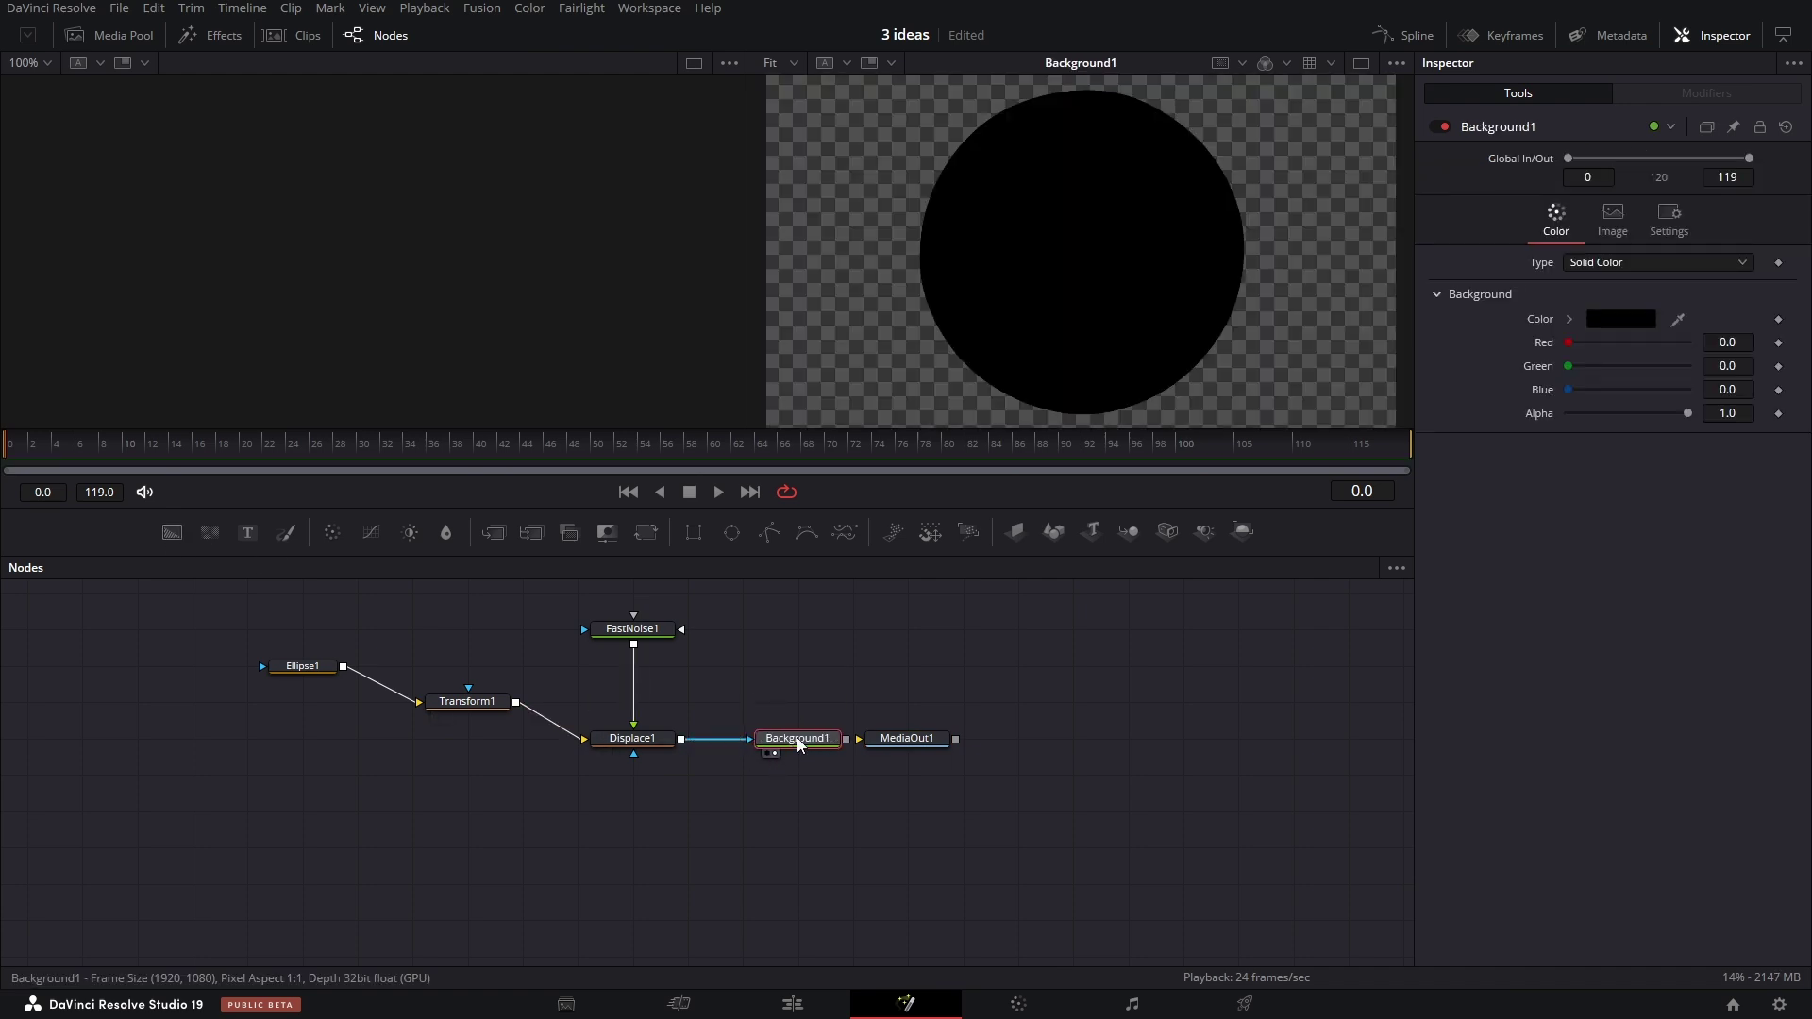
Set Background1's color to a warm off-white with red 0.850980, green 0.827450 and blue 0.768627.
click(1627, 325)
click(1124, 369)
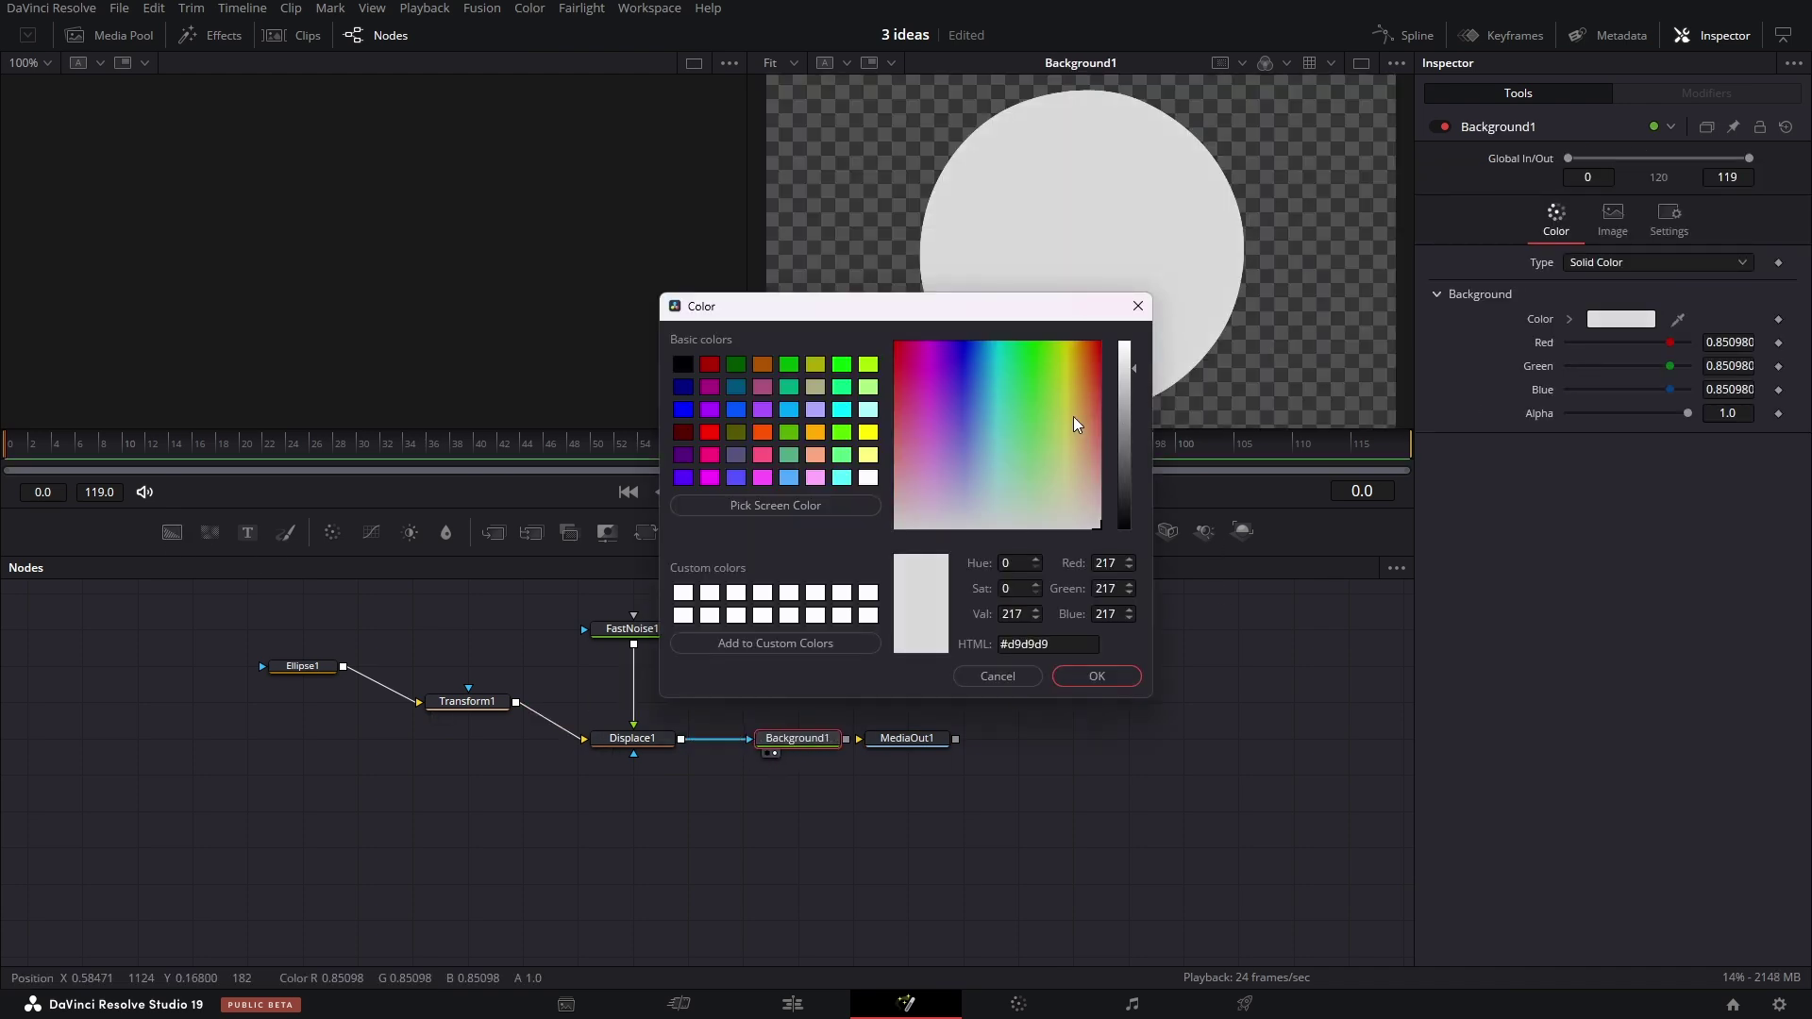
drag(1076, 413, 1077, 511)
click(1106, 678)
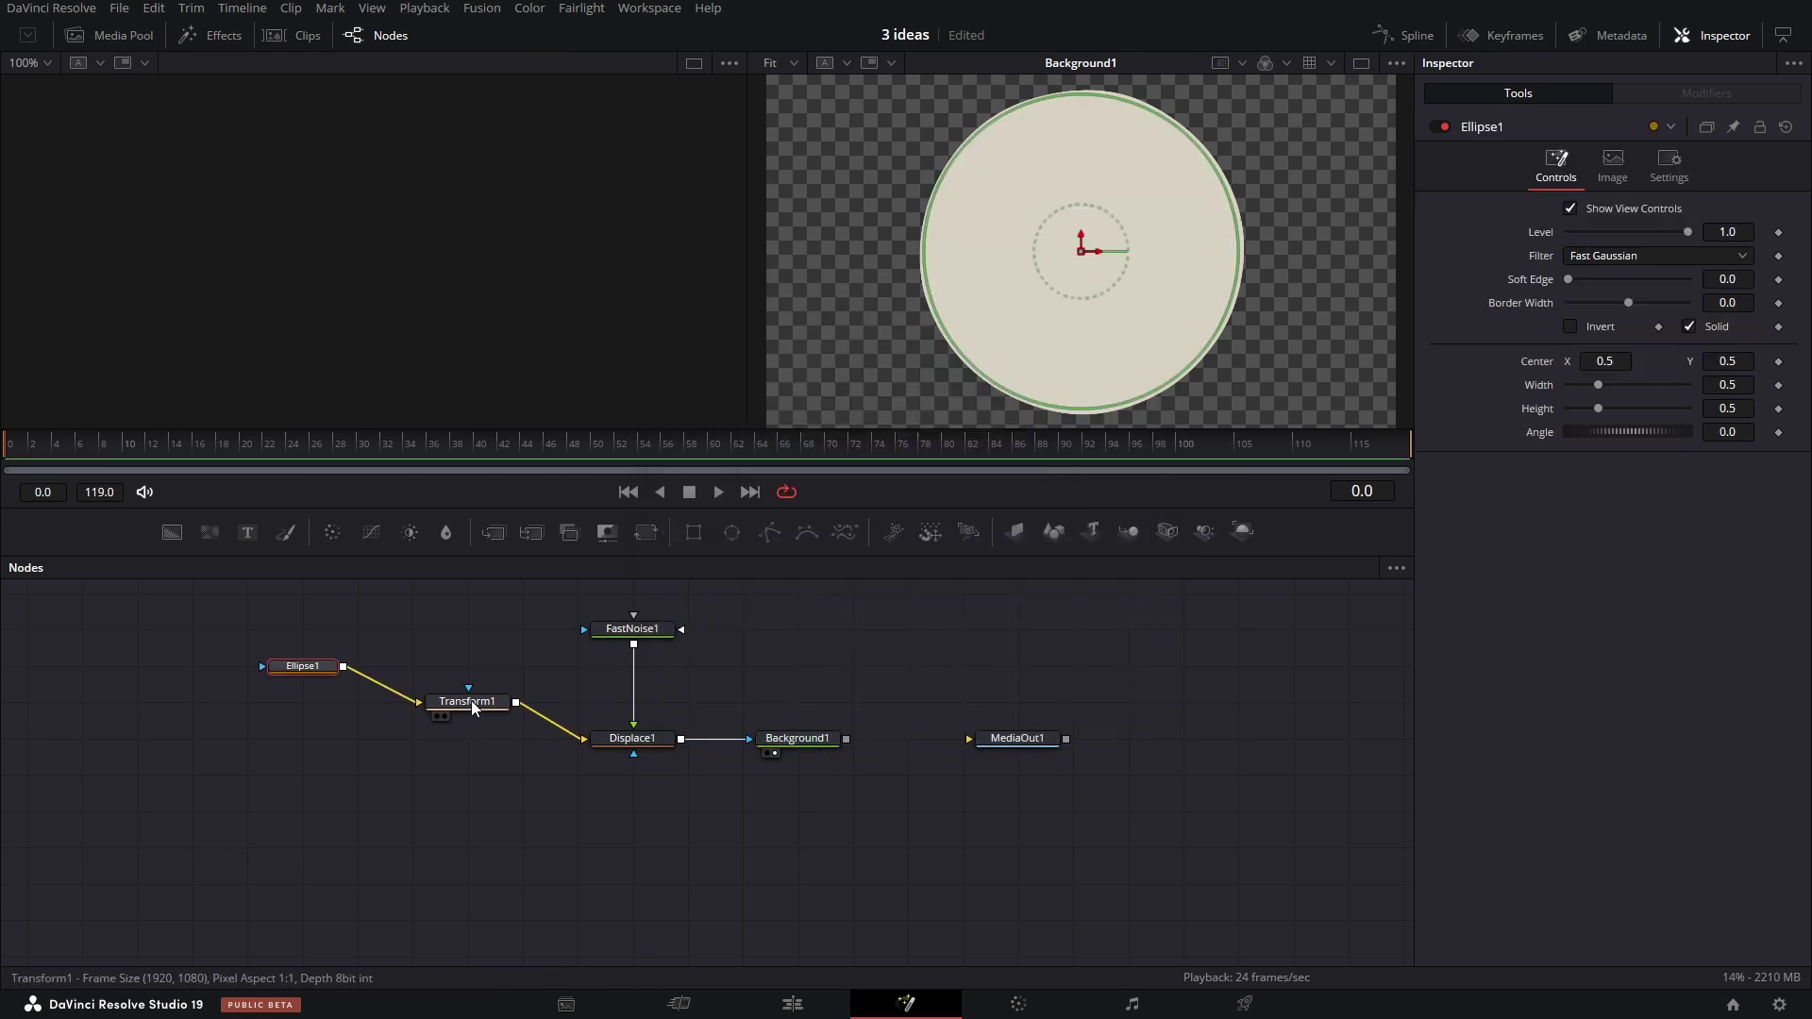
Modify Transform1's Size with the Anim Curves modifier and show the modifier's controls.
click(473, 708)
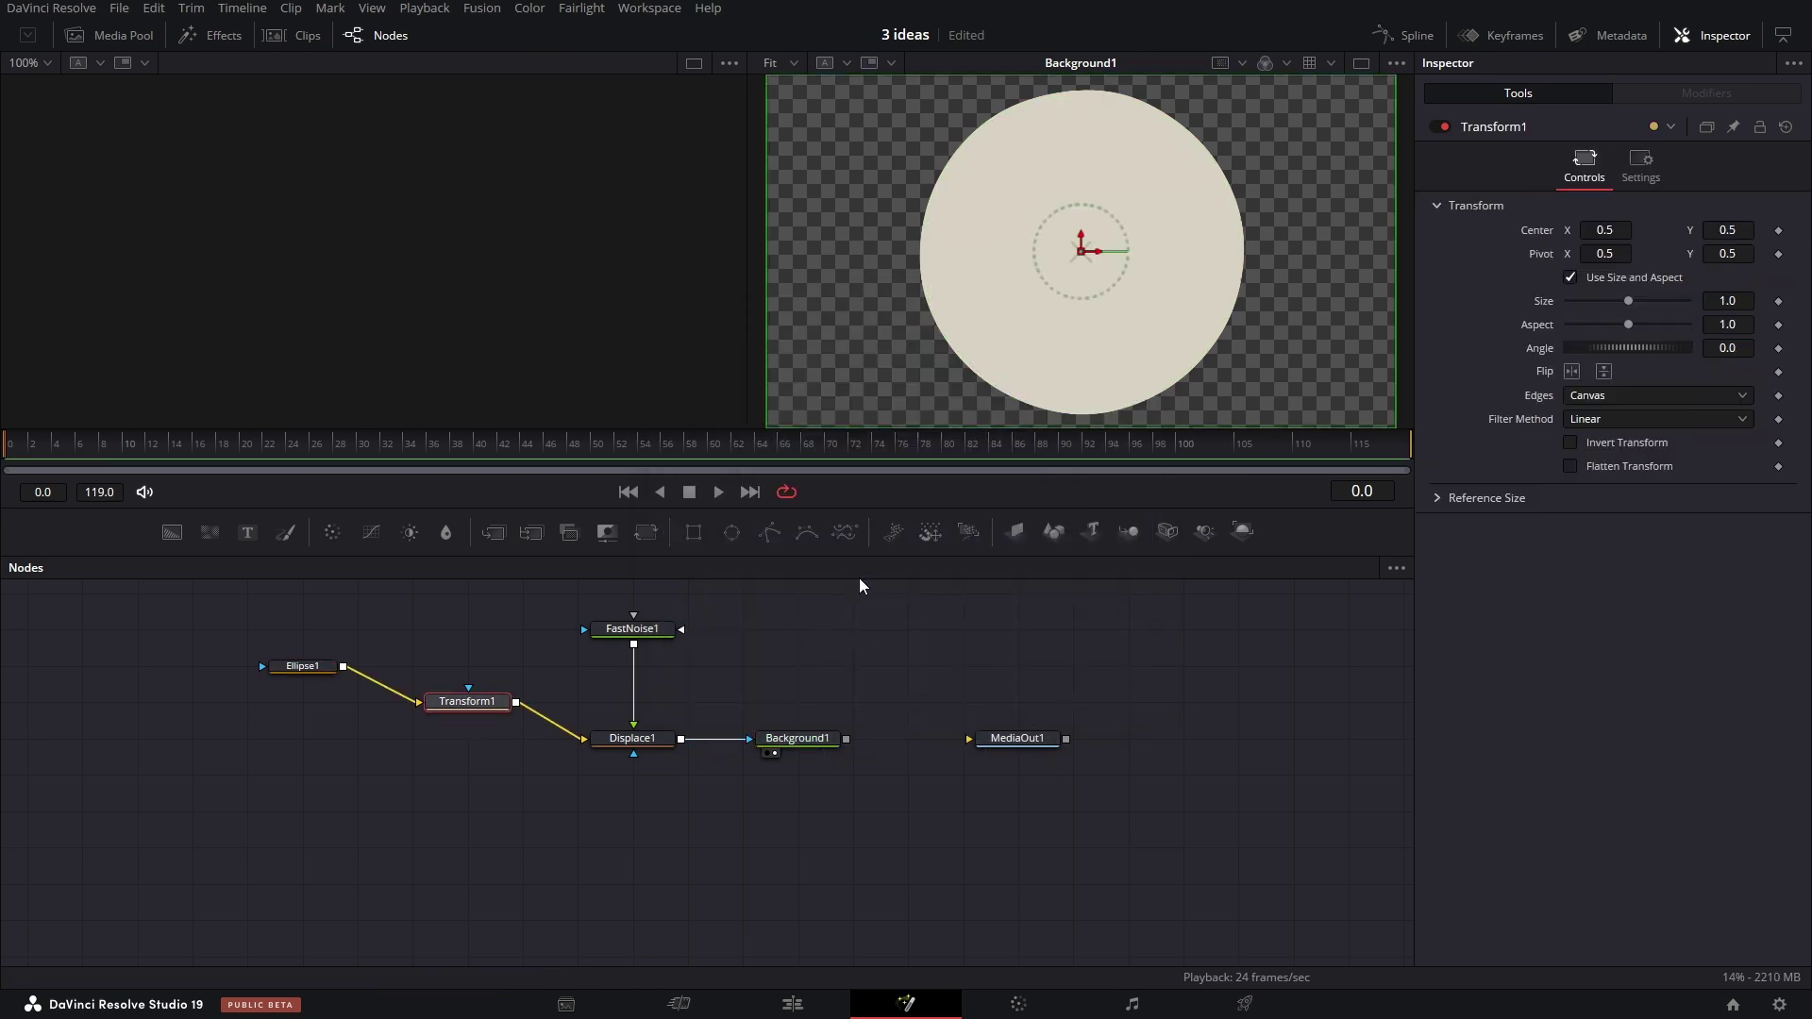
right_click(1541, 302)
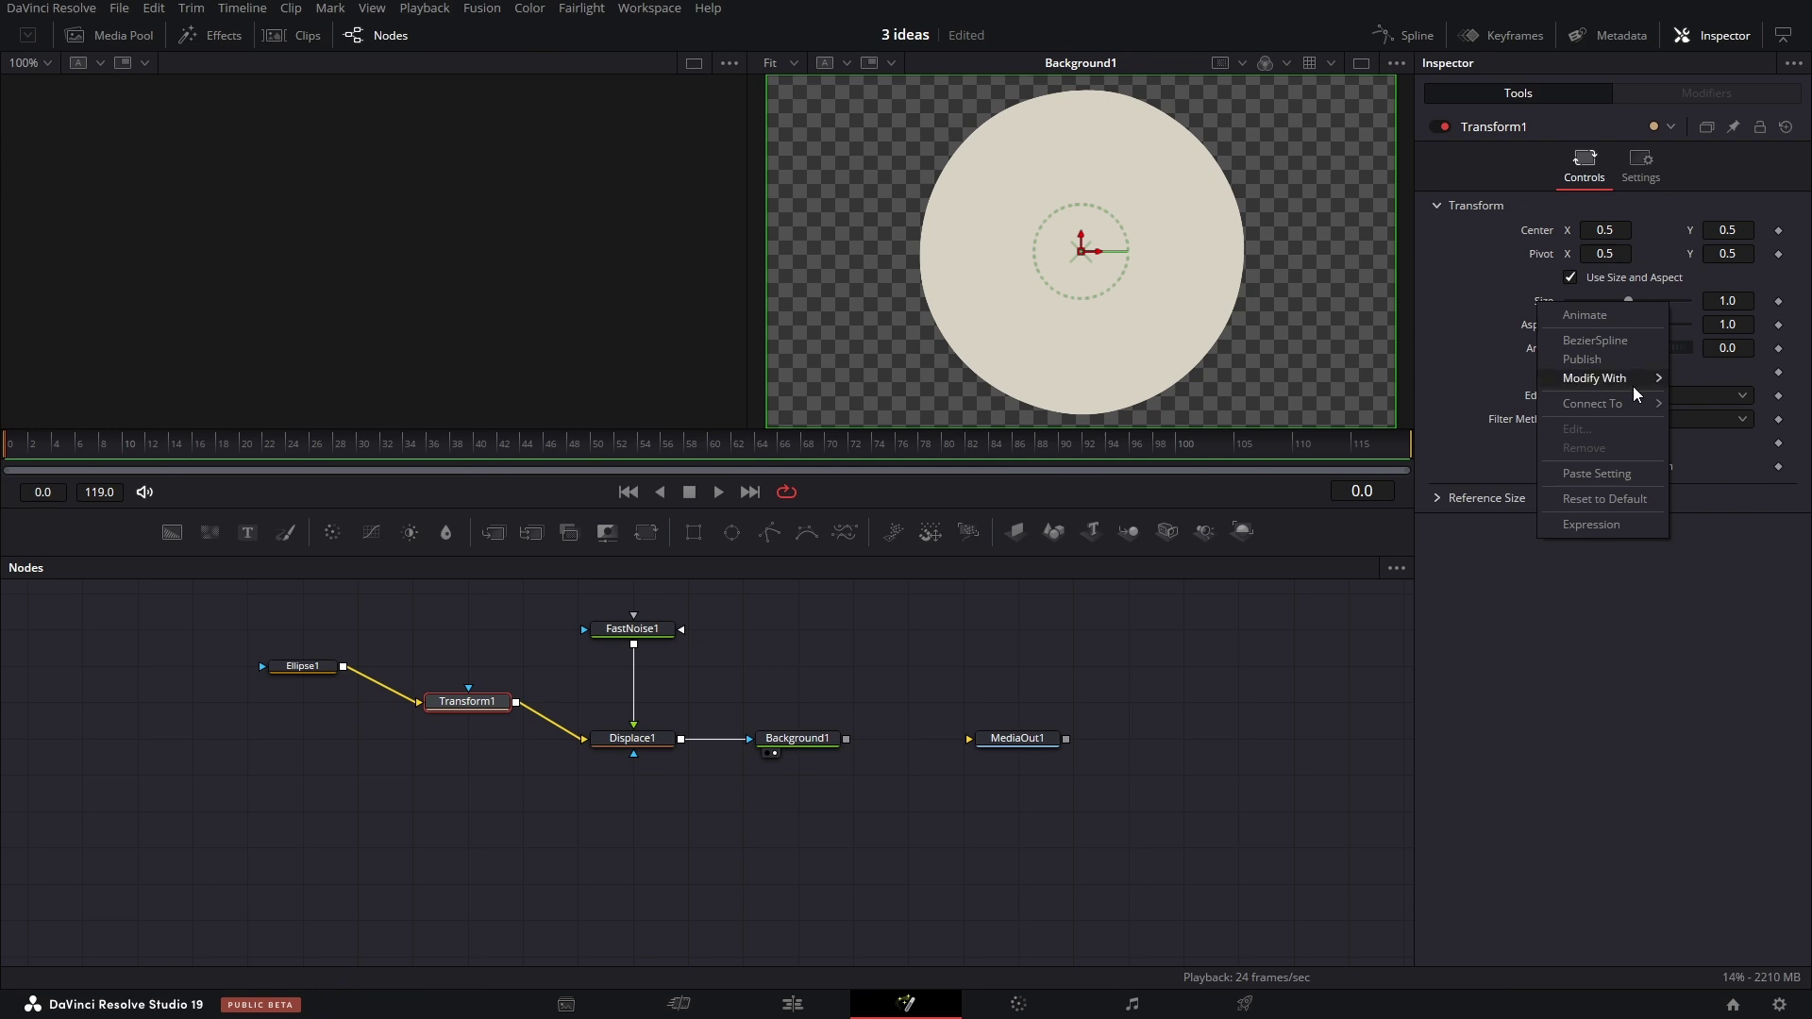
mouse_move(1637, 394)
click(1447, 376)
click(1706, 93)
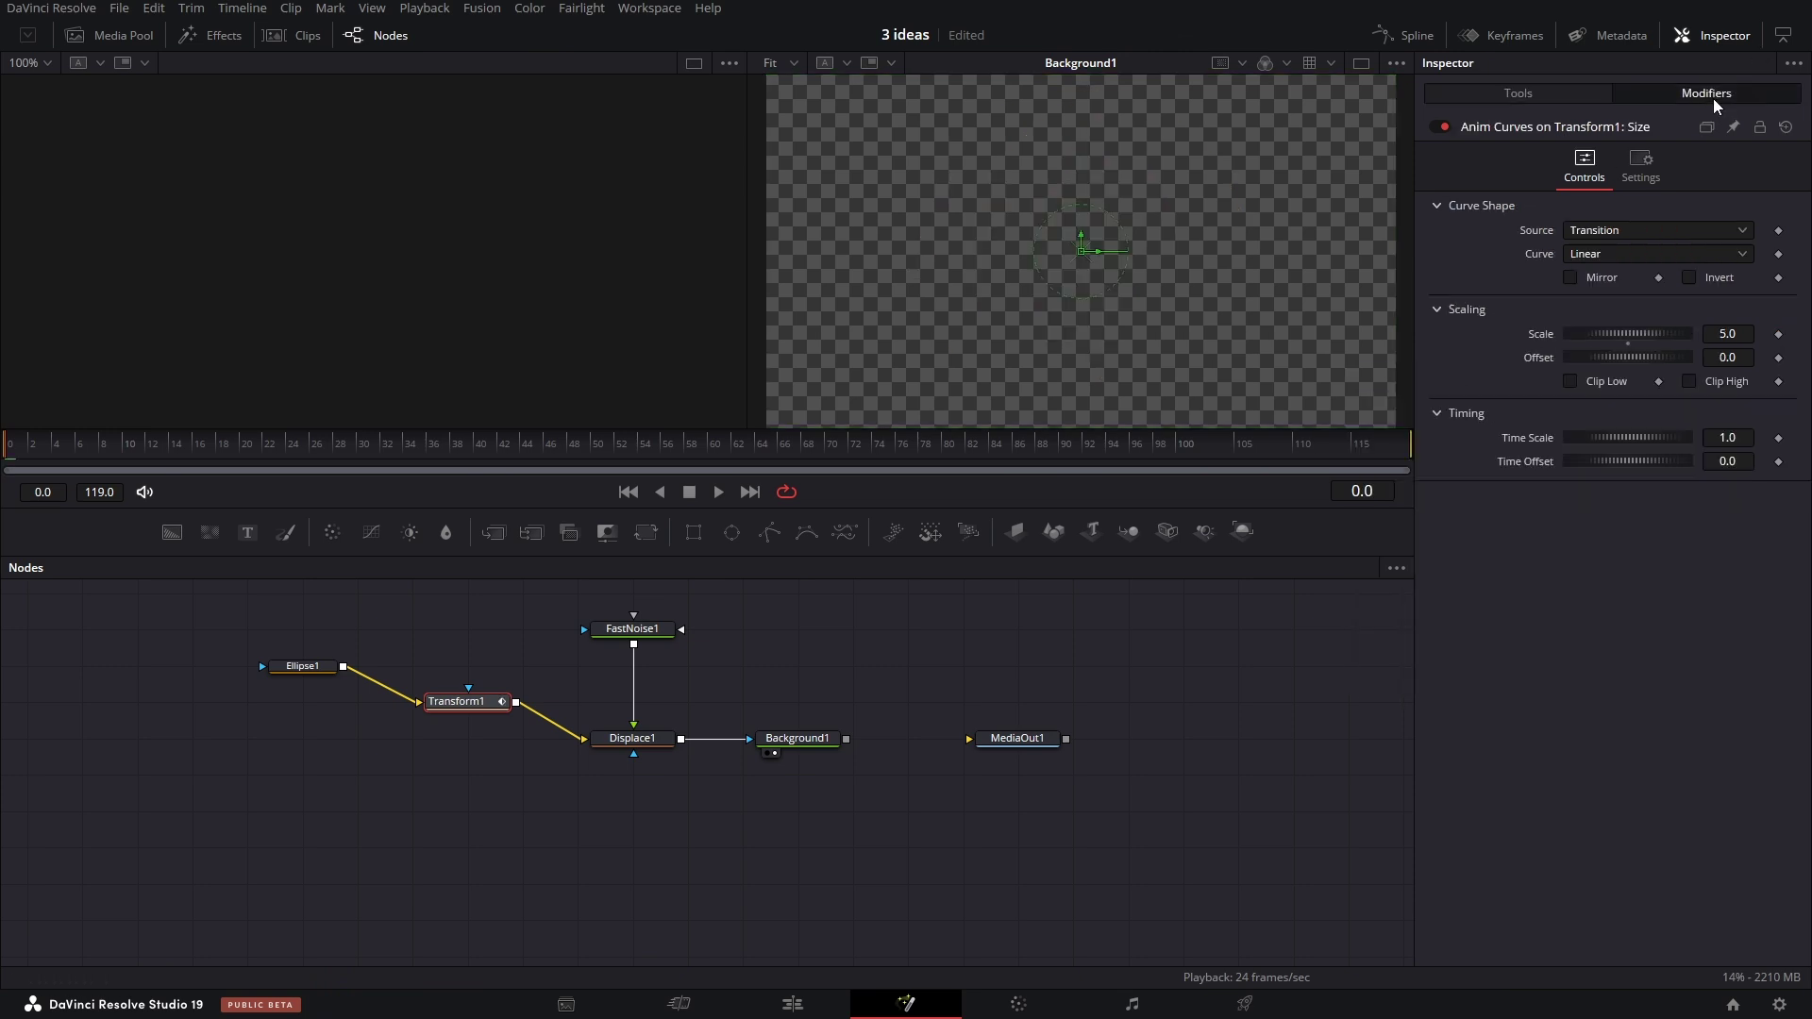
Set the size animation's curve to Easing with an Expo ease-out, choose its ease-in, and scrub the timeline.
key(Tab)
click(1632, 564)
click(1657, 254)
click(1662, 300)
click(1716, 278)
click(1720, 428)
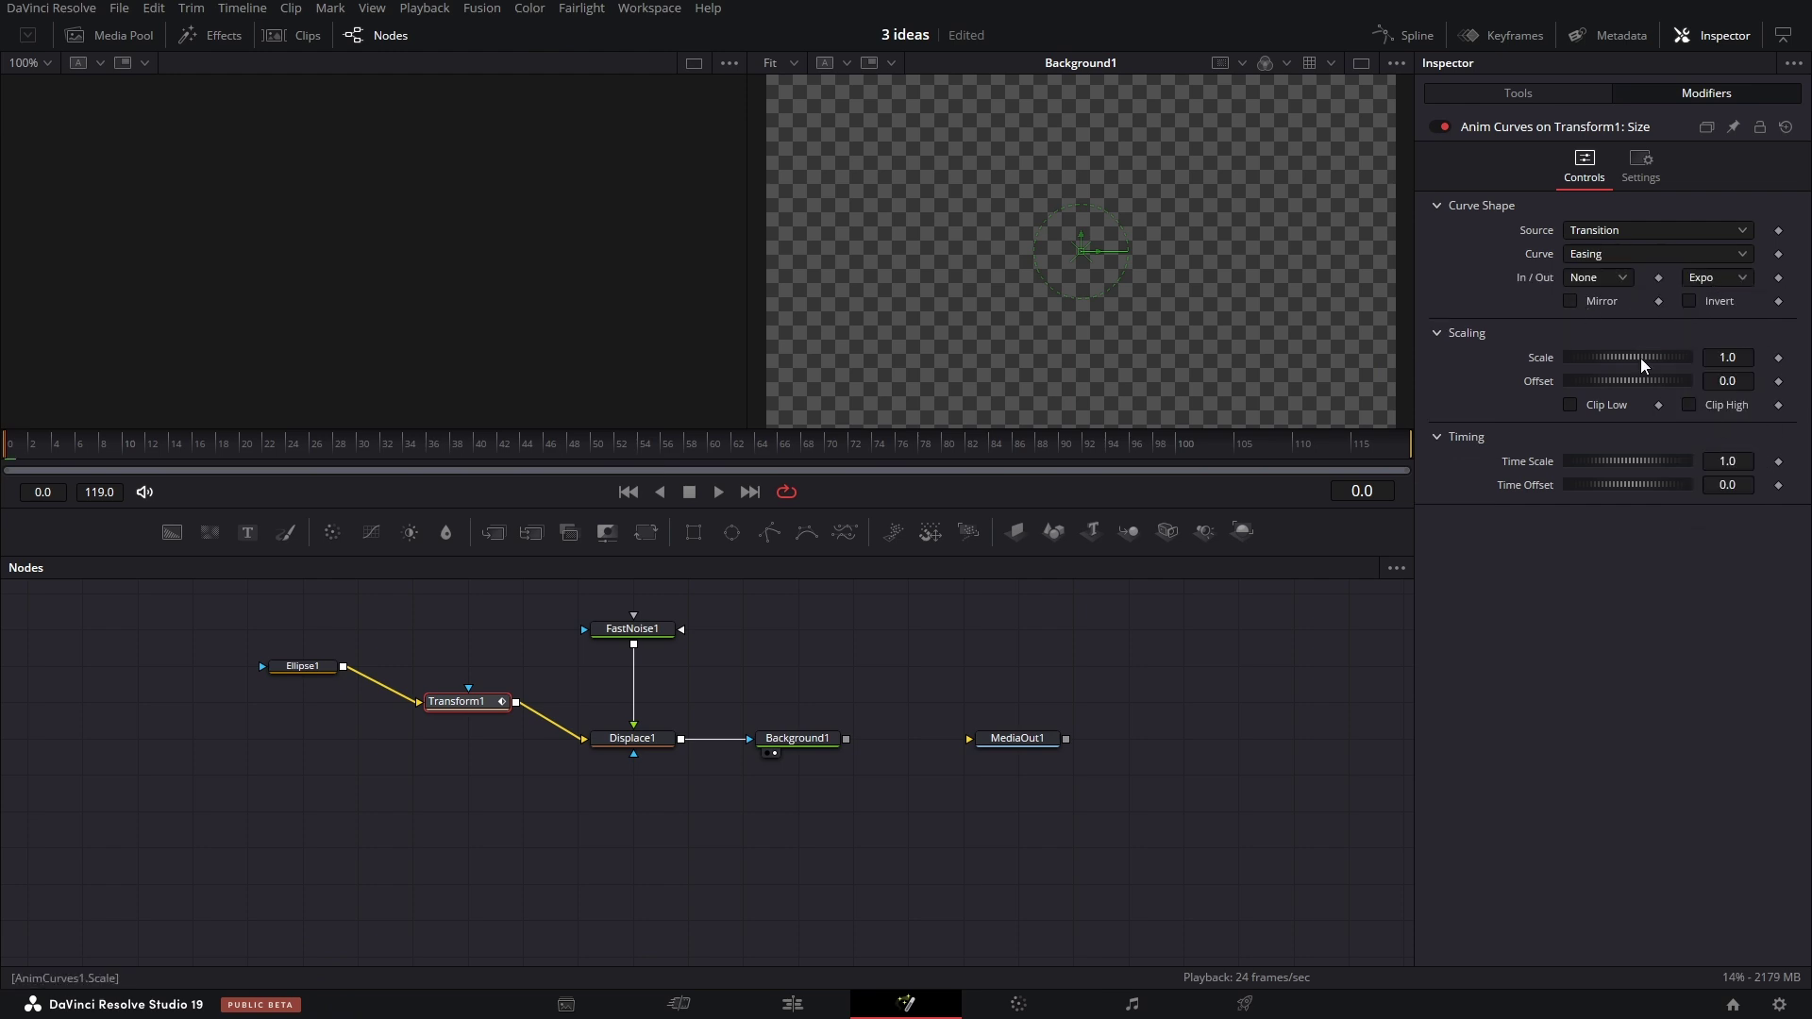
click(1602, 279)
click(1581, 324)
drag(48, 453, 1270, 451)
Apply Background1's mask inverted so the circle becomes a hole in the background.
click(798, 738)
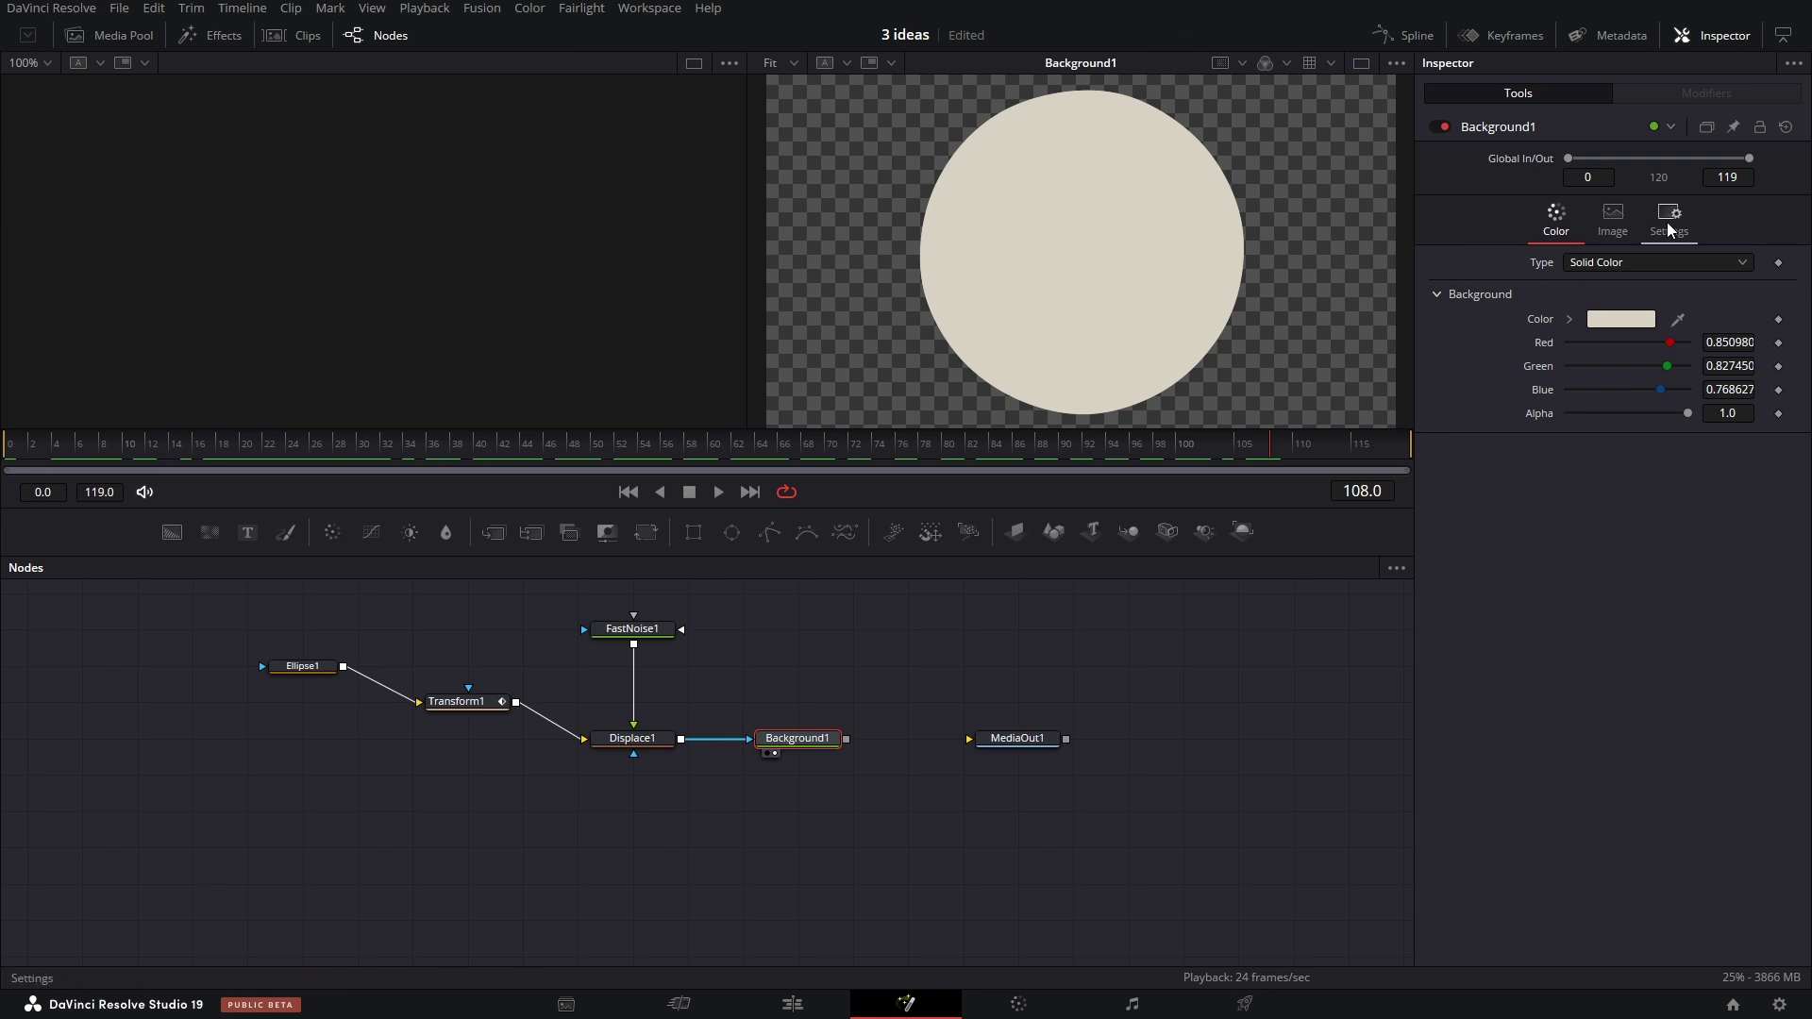
click(1669, 222)
click(1571, 286)
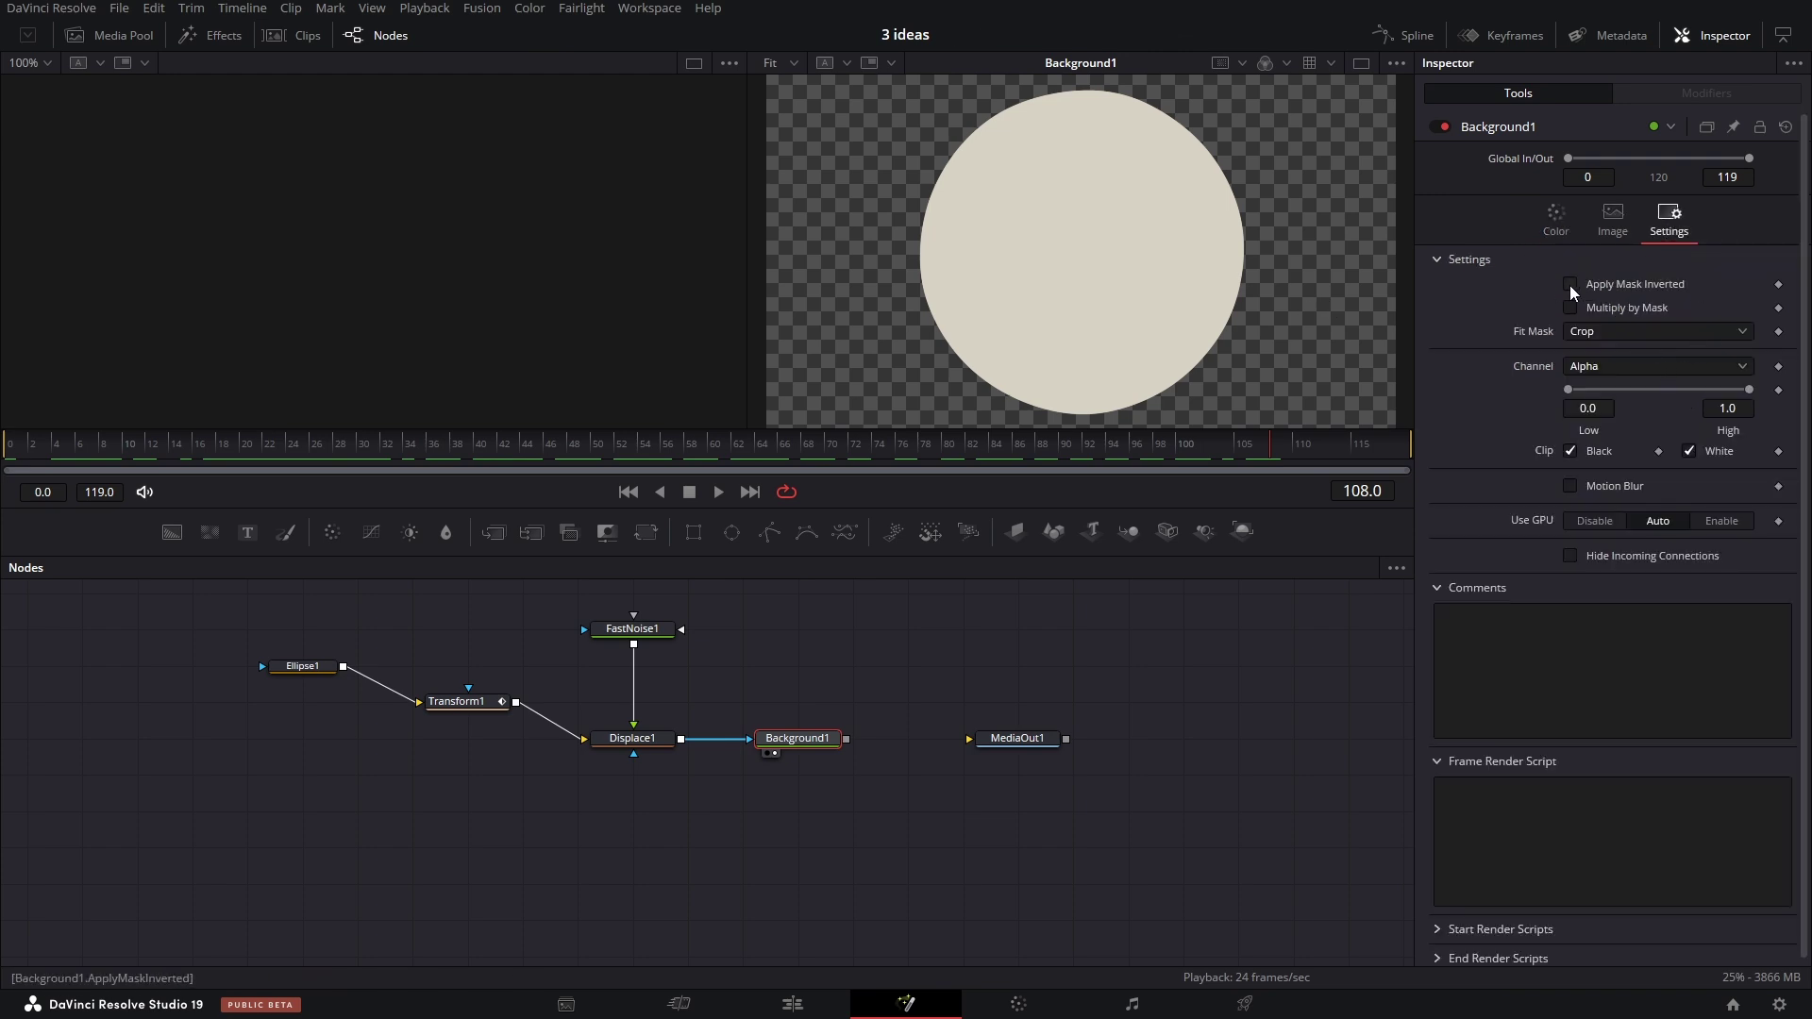
Set FastNoise1 to Detail 3.54, Contrast 4.24, Brightness 0.83 and Scale 8.98, with Discontinuous and Inverted enabled.
click(629, 633)
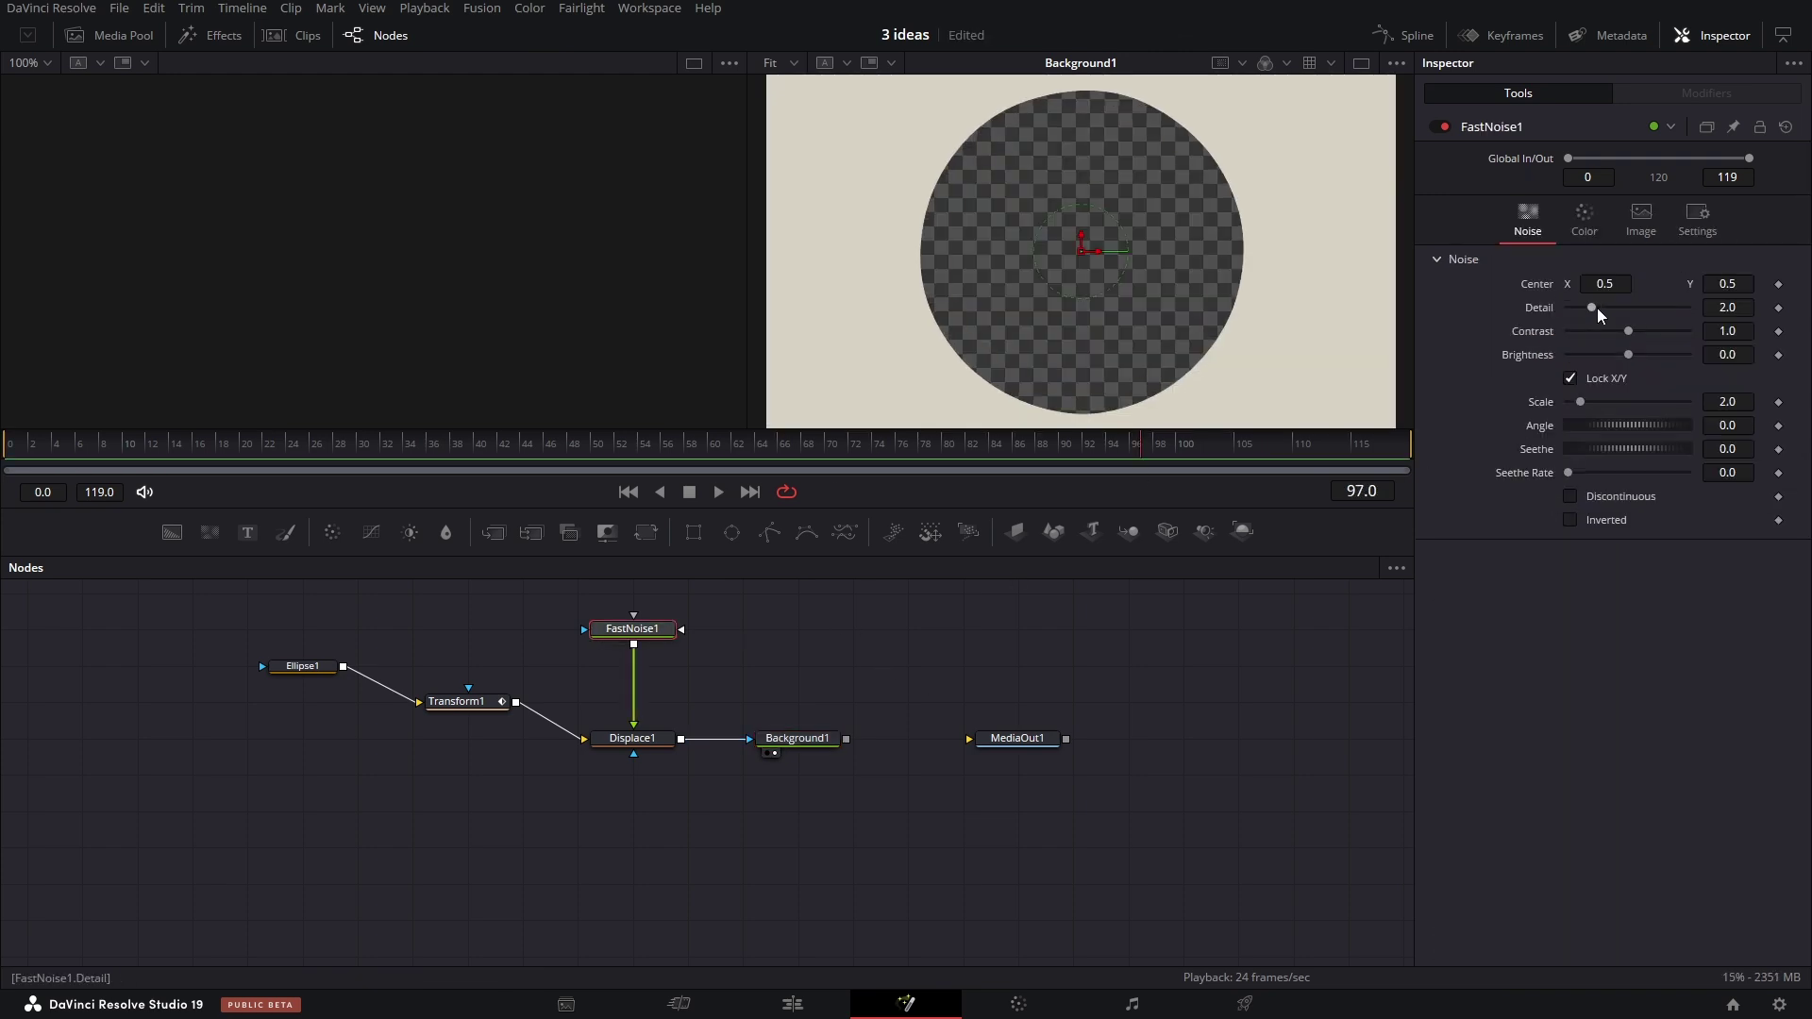
drag(1593, 307, 1610, 308)
drag(1581, 401, 1609, 401)
drag(1630, 332, 1676, 331)
drag(1630, 355, 1677, 355)
click(1570, 496)
click(1570, 520)
drag(1140, 445, 1293, 514)
drag(1617, 405, 1622, 417)
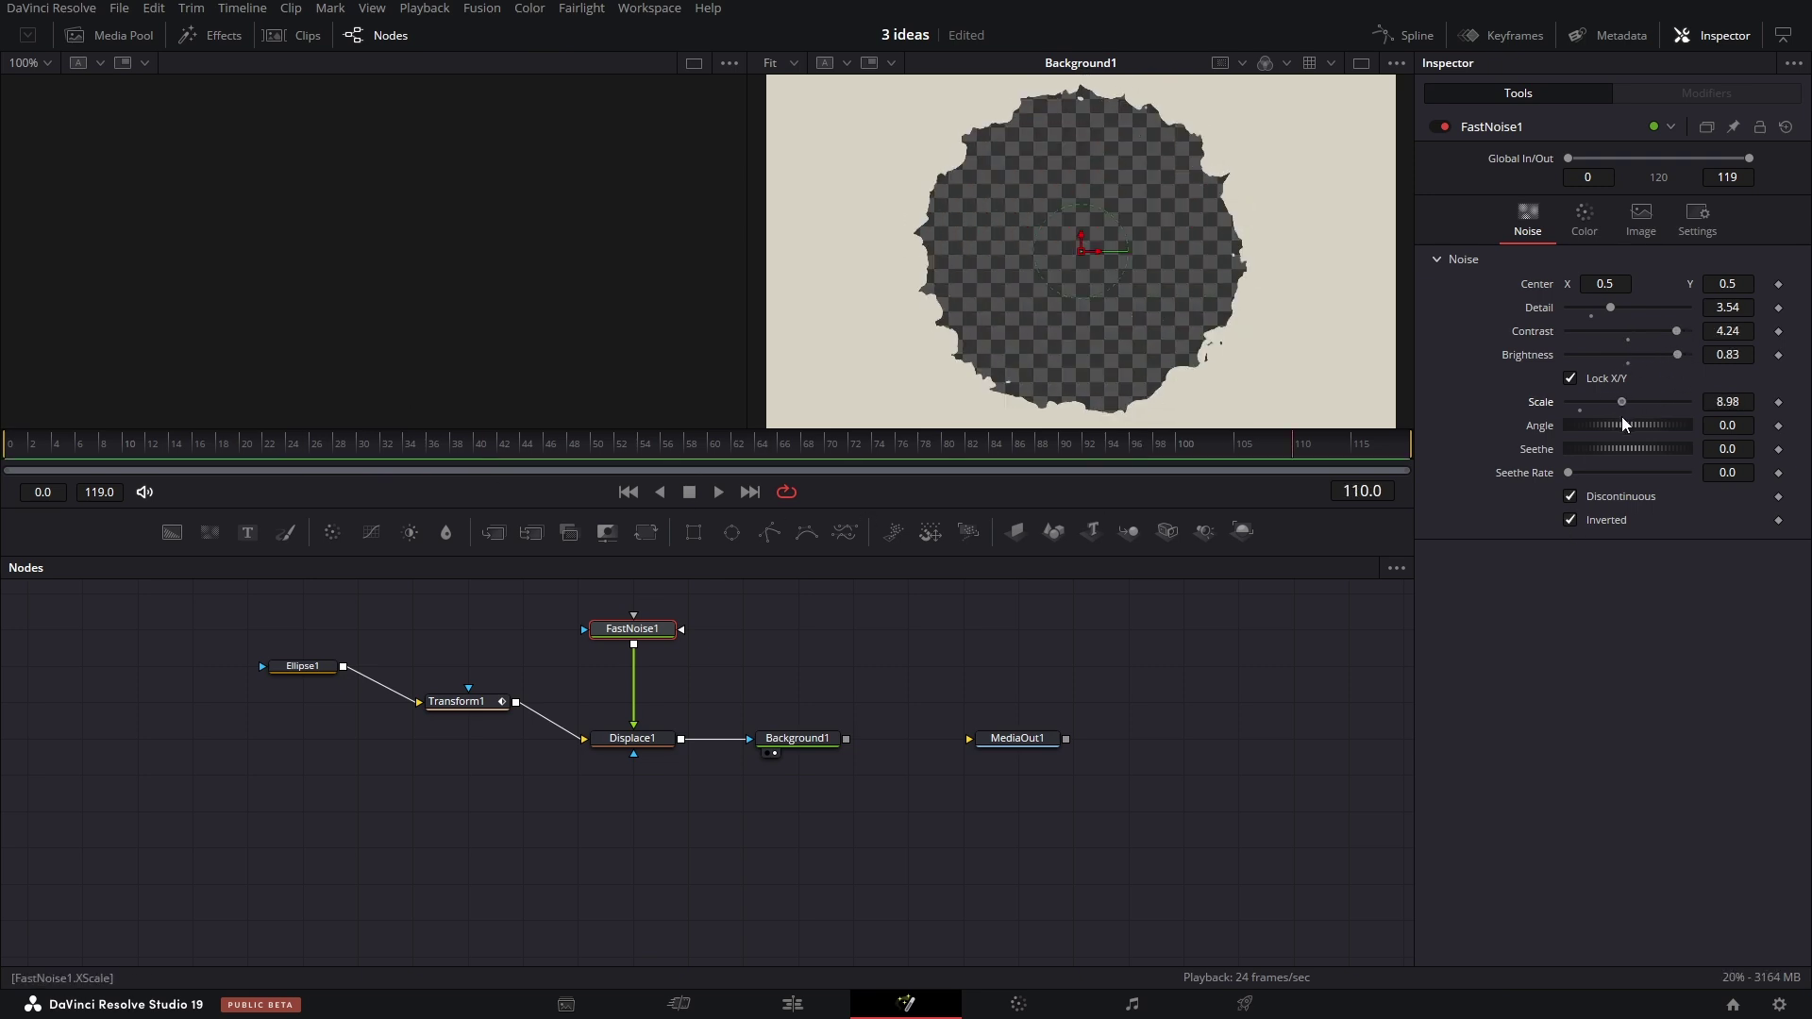
Refine FastNoise1 to Contrast 5.0, Brightness 0.54 and Scale 5.51, scrub the timeline, and lower the Detail slightly.
drag(1676, 331, 1660, 355)
drag(1618, 401, 1600, 401)
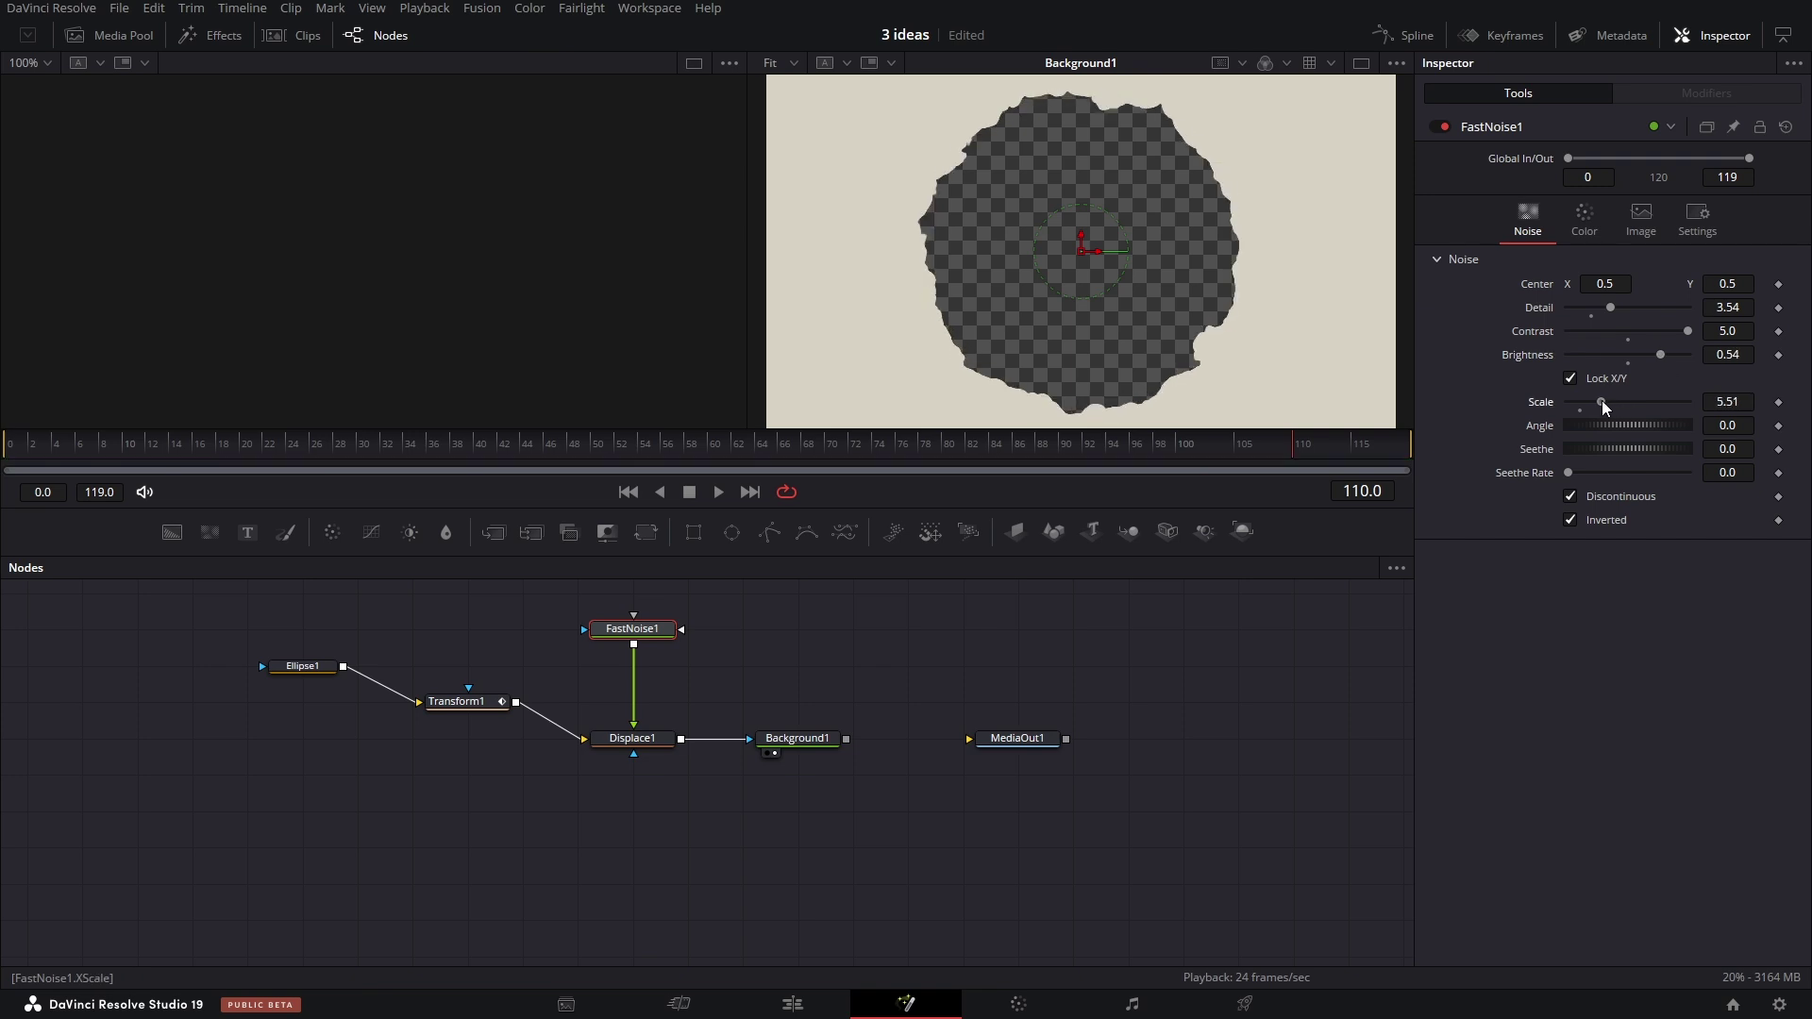
drag(195, 445, 1315, 453)
drag(1610, 308, 1596, 307)
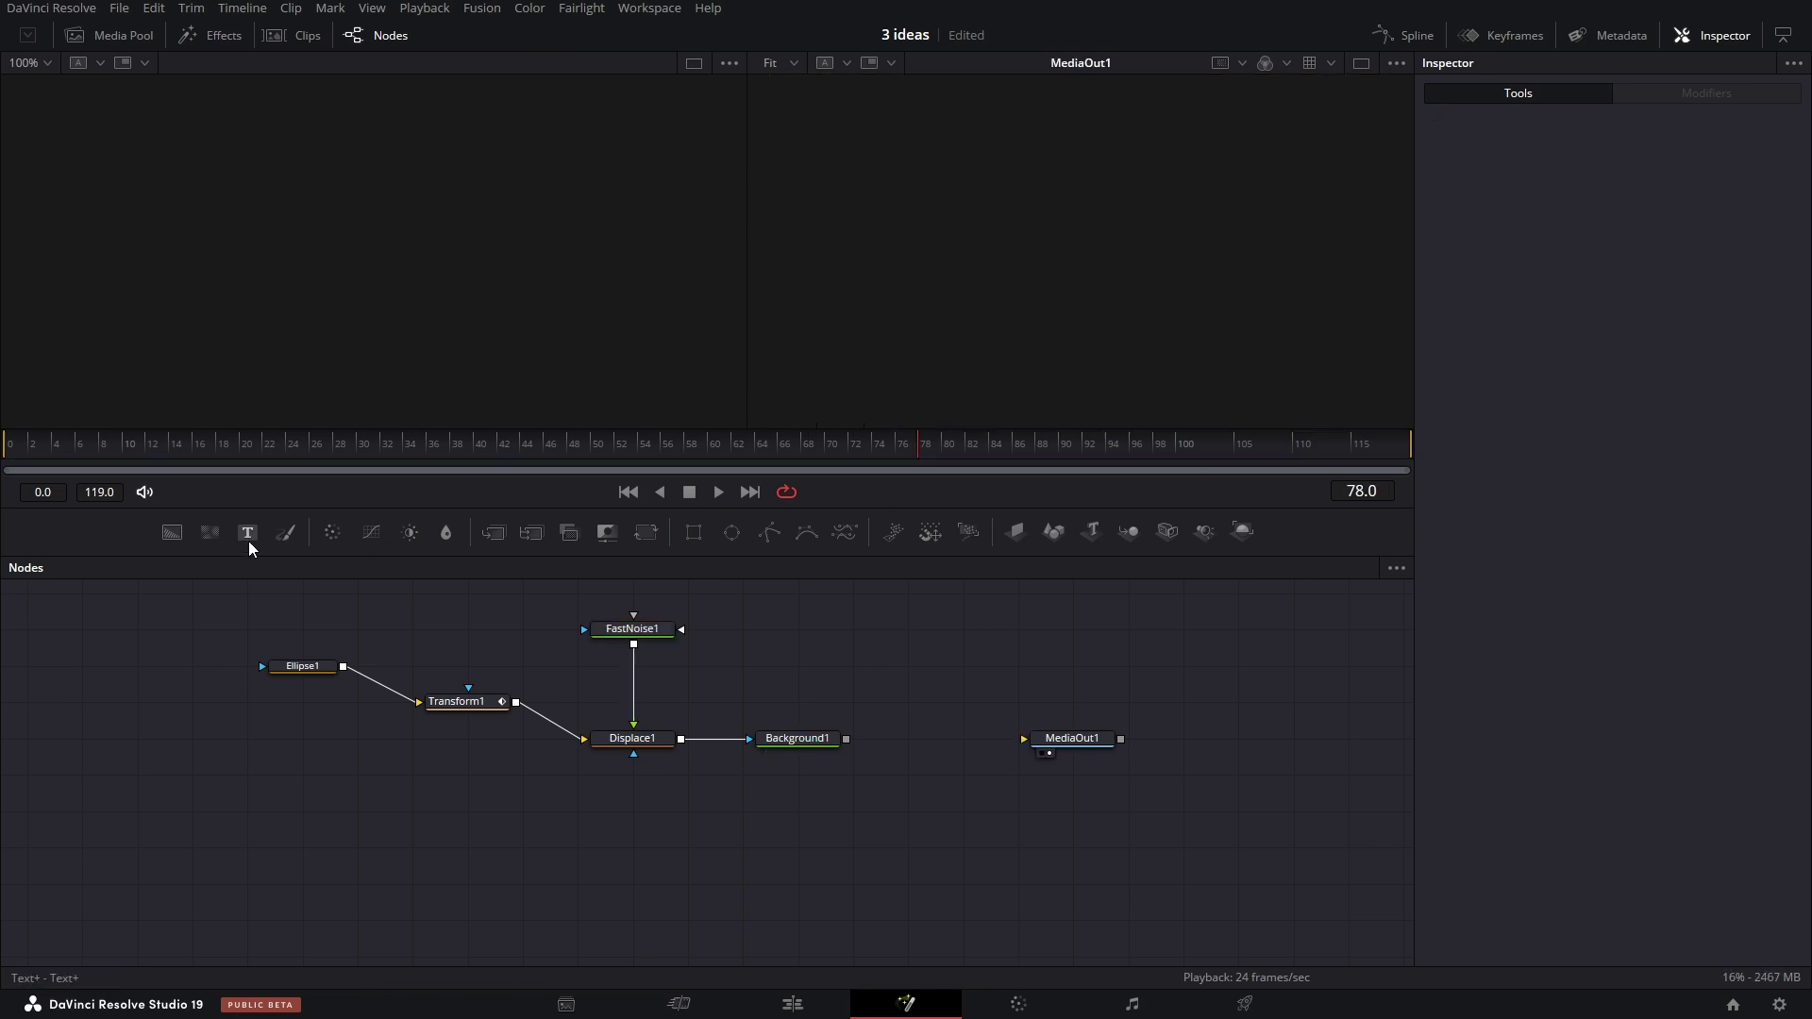
Add a Text node and a second Background node, and merge the text over the new background.
drag(248, 535, 355, 811)
drag(172, 532, 412, 884)
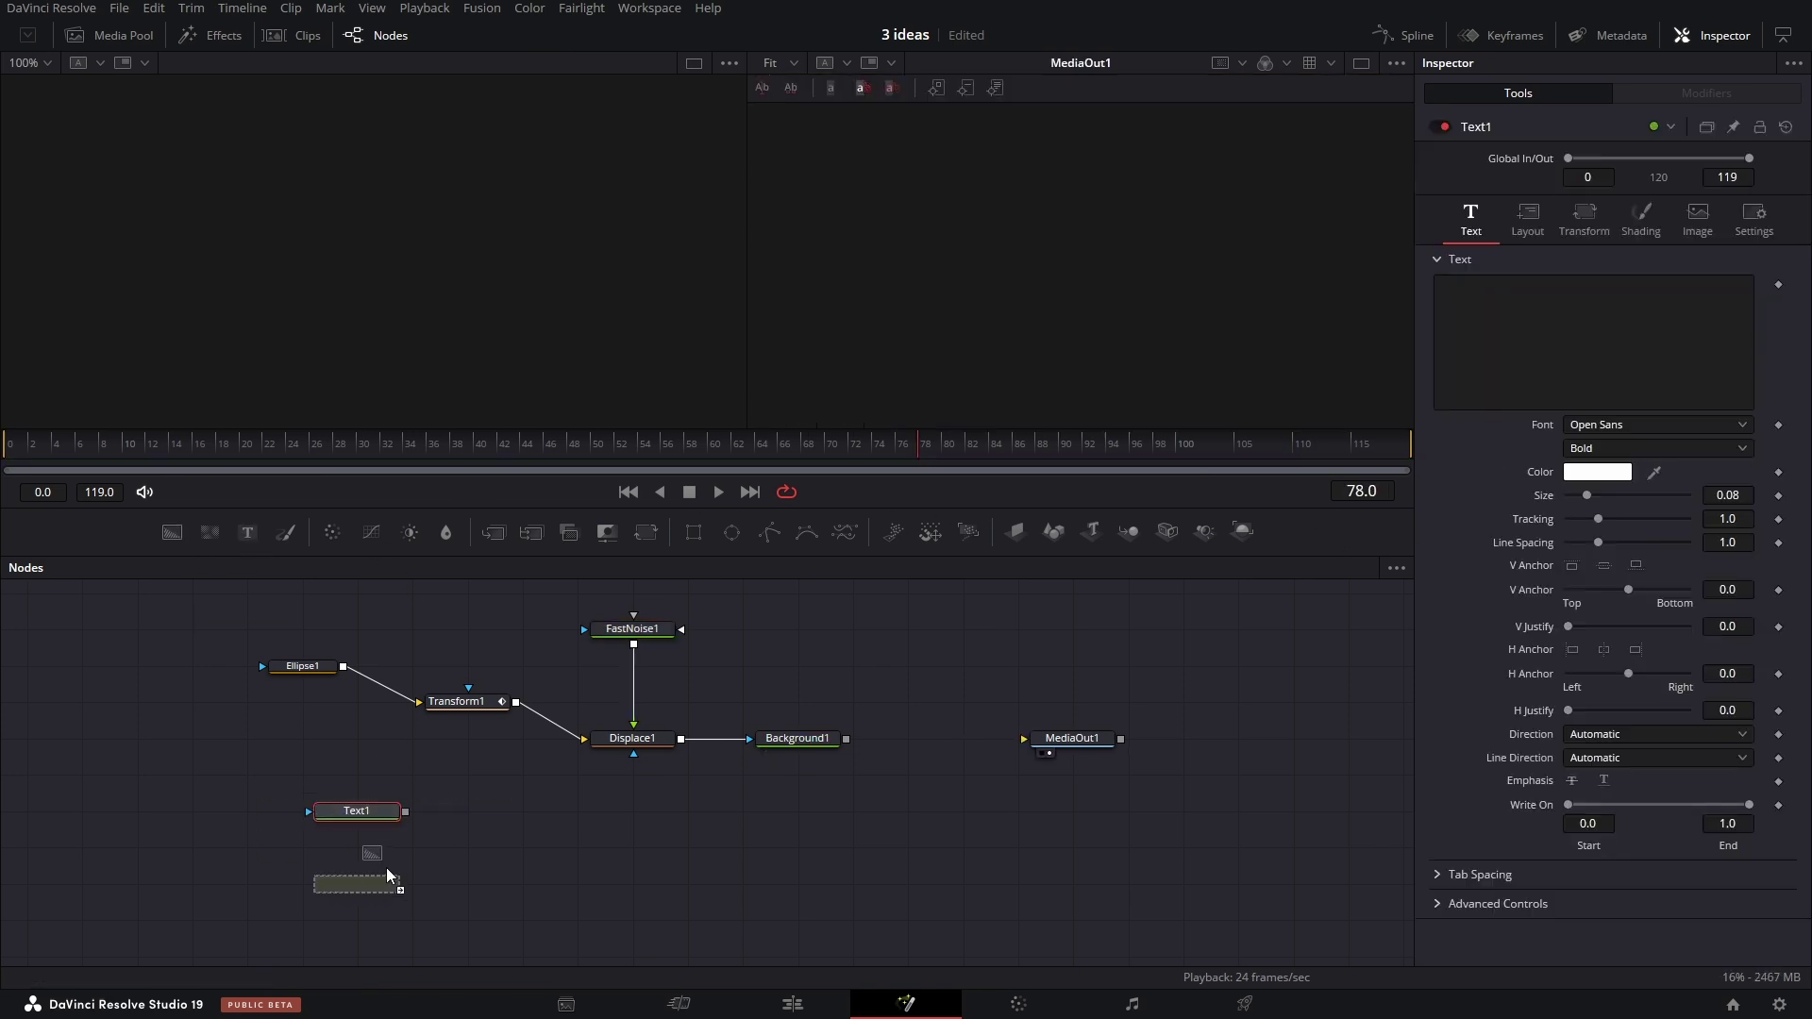
drag(405, 812, 459, 884)
Merge Background1 over Merge1 and connect the resulting merge to MediaOut1.
drag(846, 740, 570, 884)
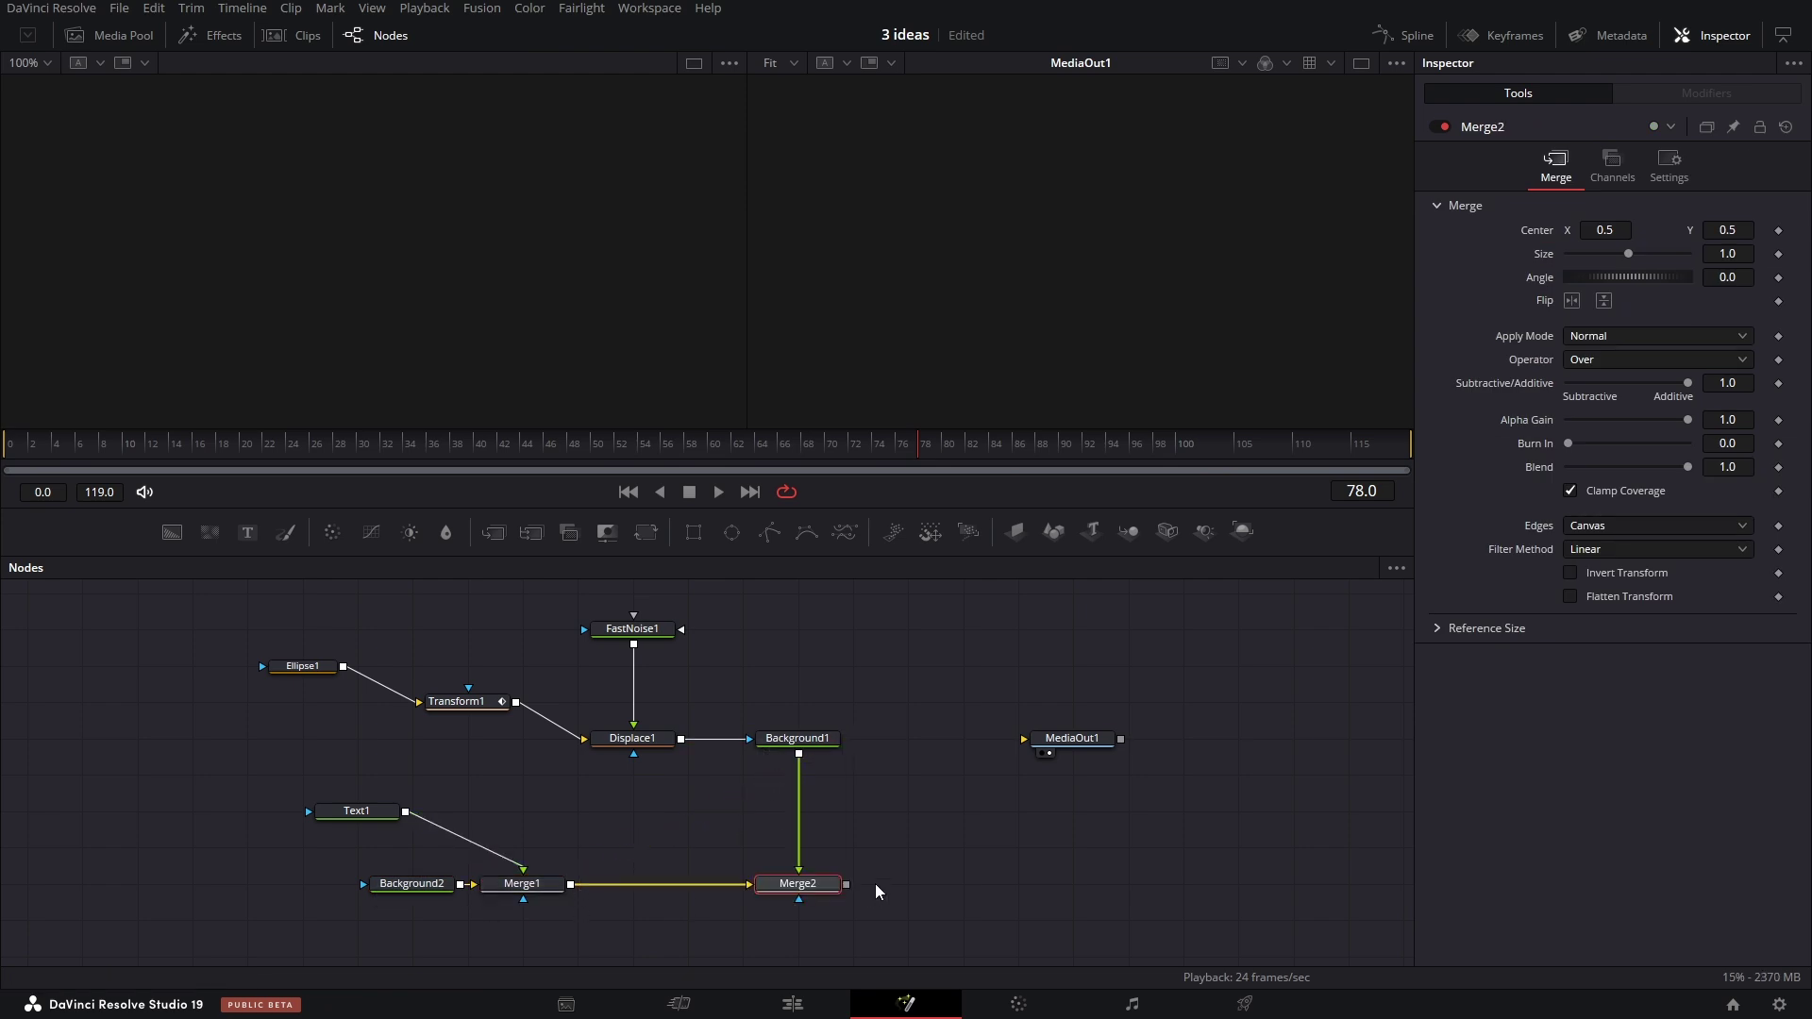
drag(846, 885, 1068, 783)
Color Background2 dark slate blue with Red 0.172549, Green 0.2 and Blue 0.243137, and scrub the timeline.
click(357, 811)
drag(439, 885, 404, 892)
click(1621, 319)
click(967, 469)
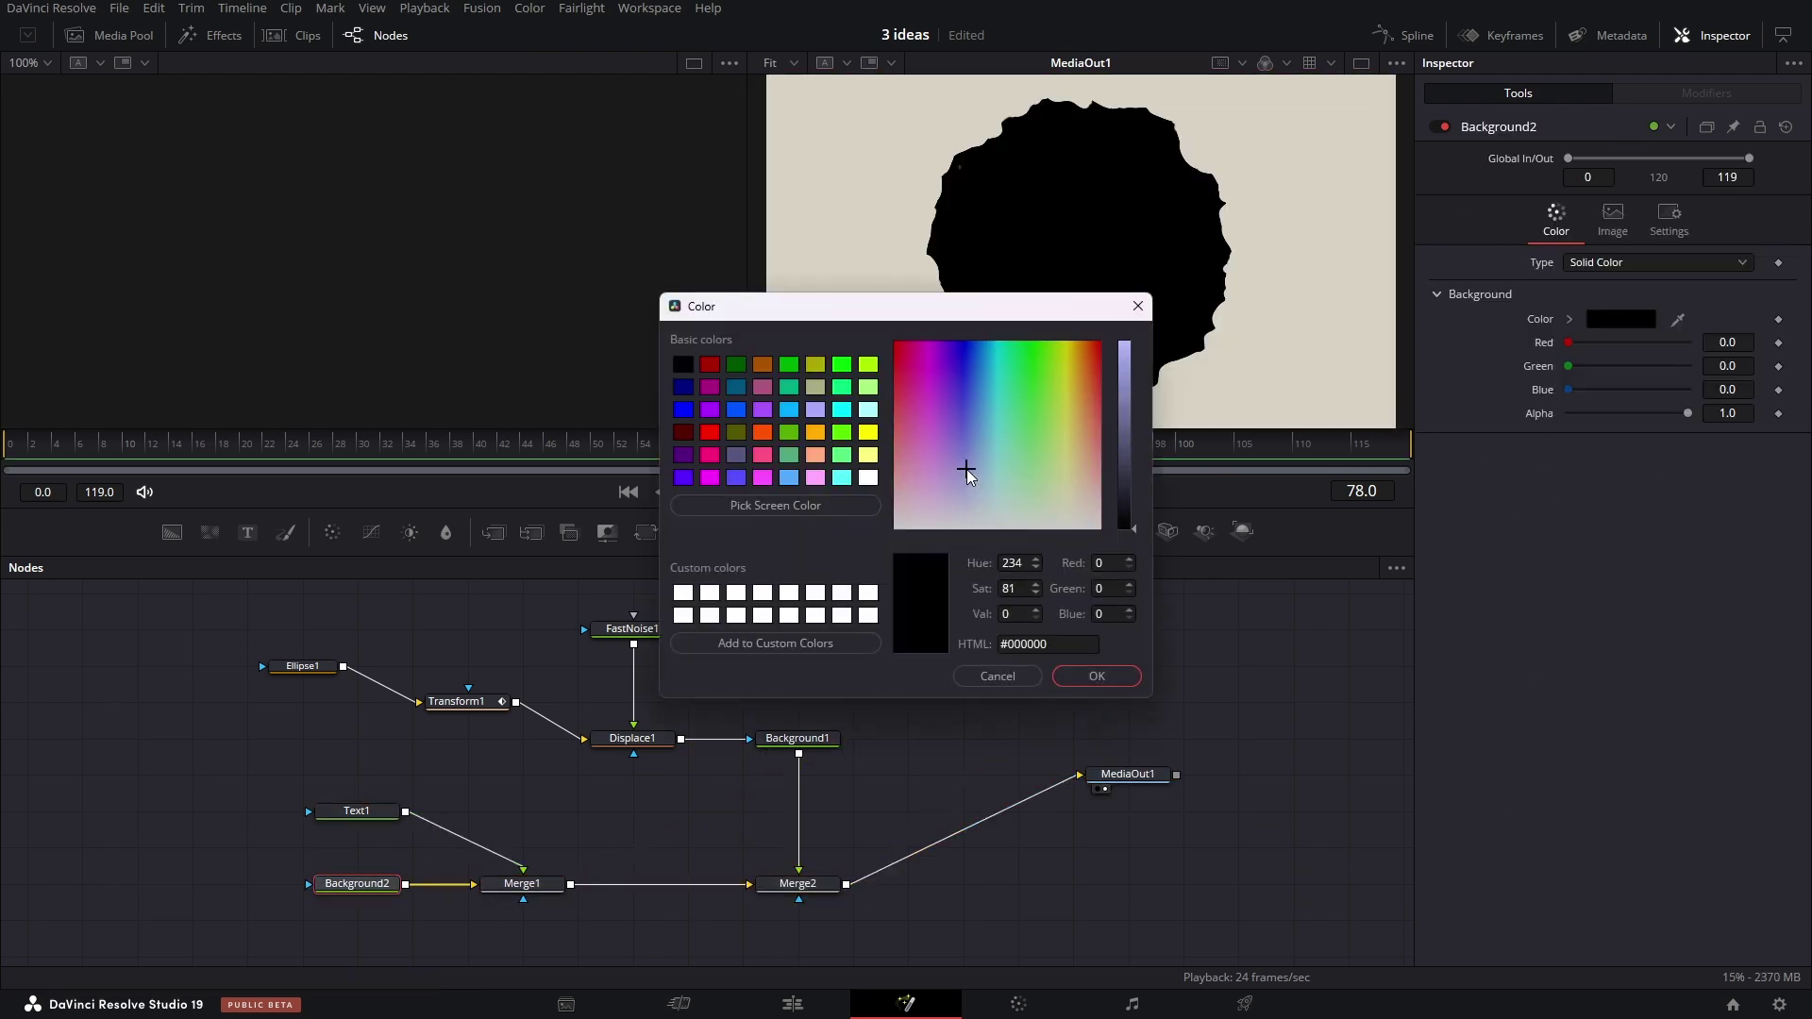
drag(966, 469, 970, 473)
click(1129, 483)
click(970, 477)
click(974, 476)
click(1094, 676)
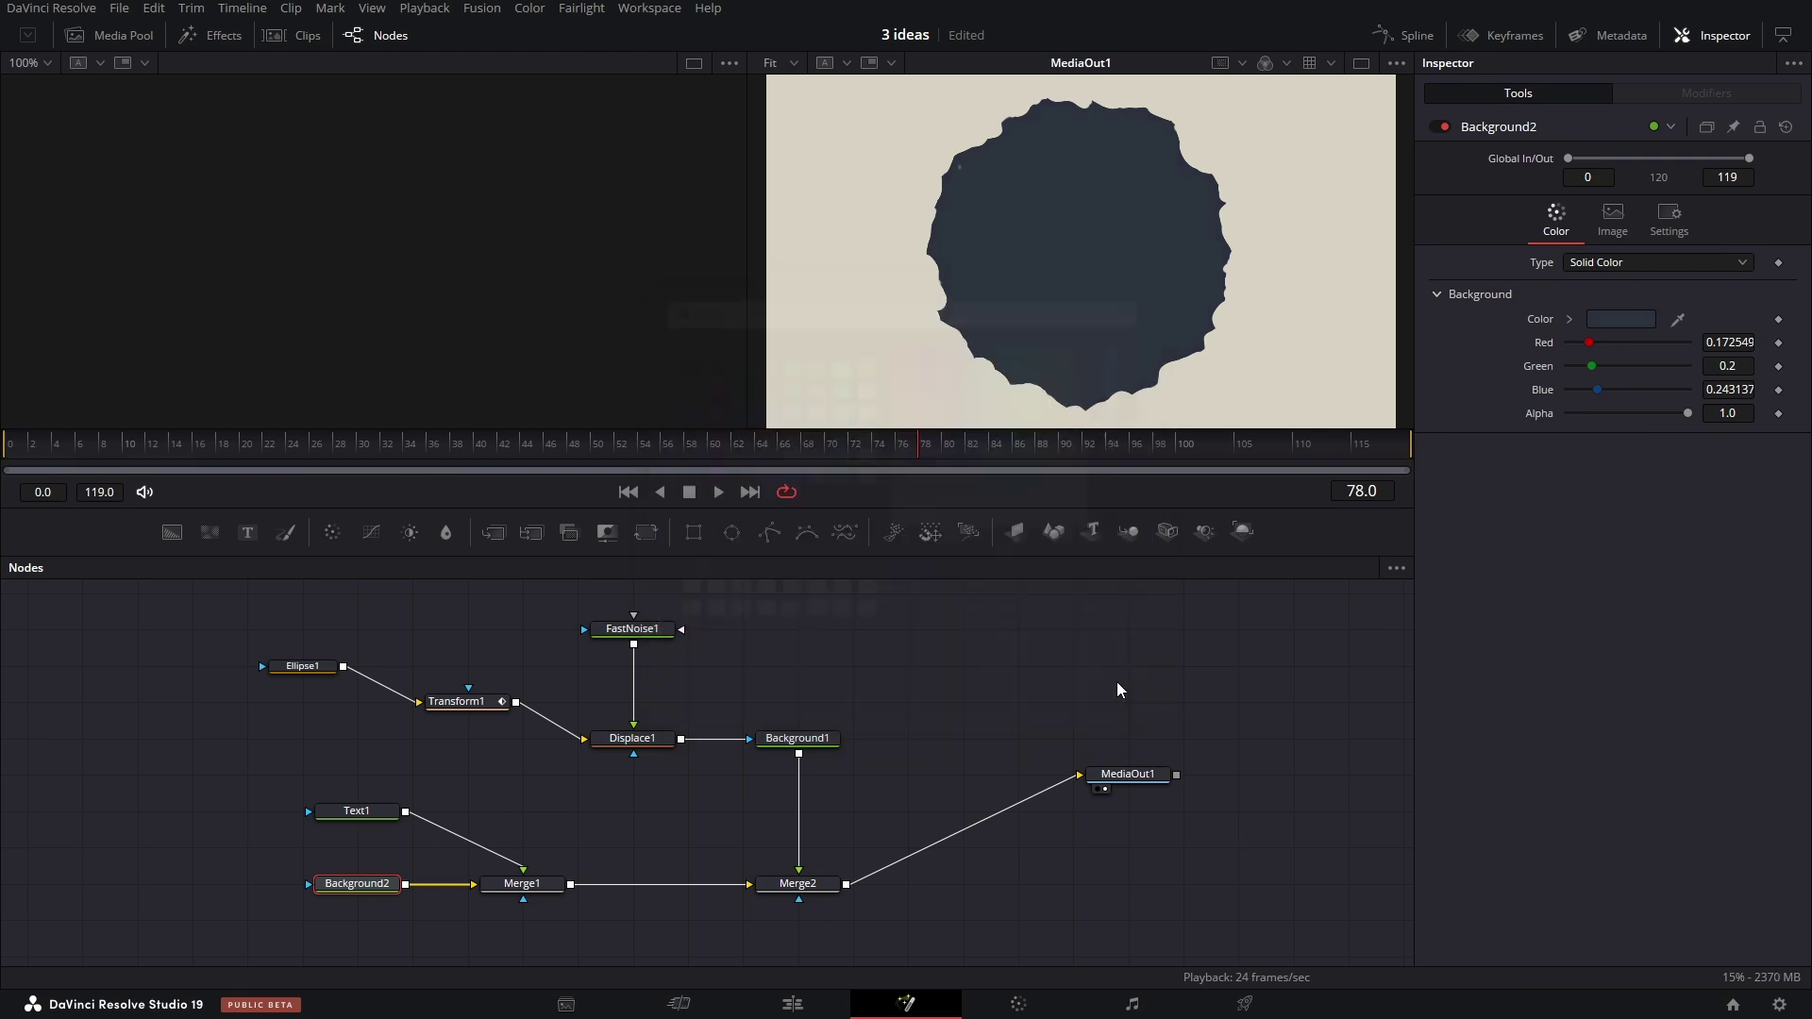
drag(239, 451, 1251, 479)
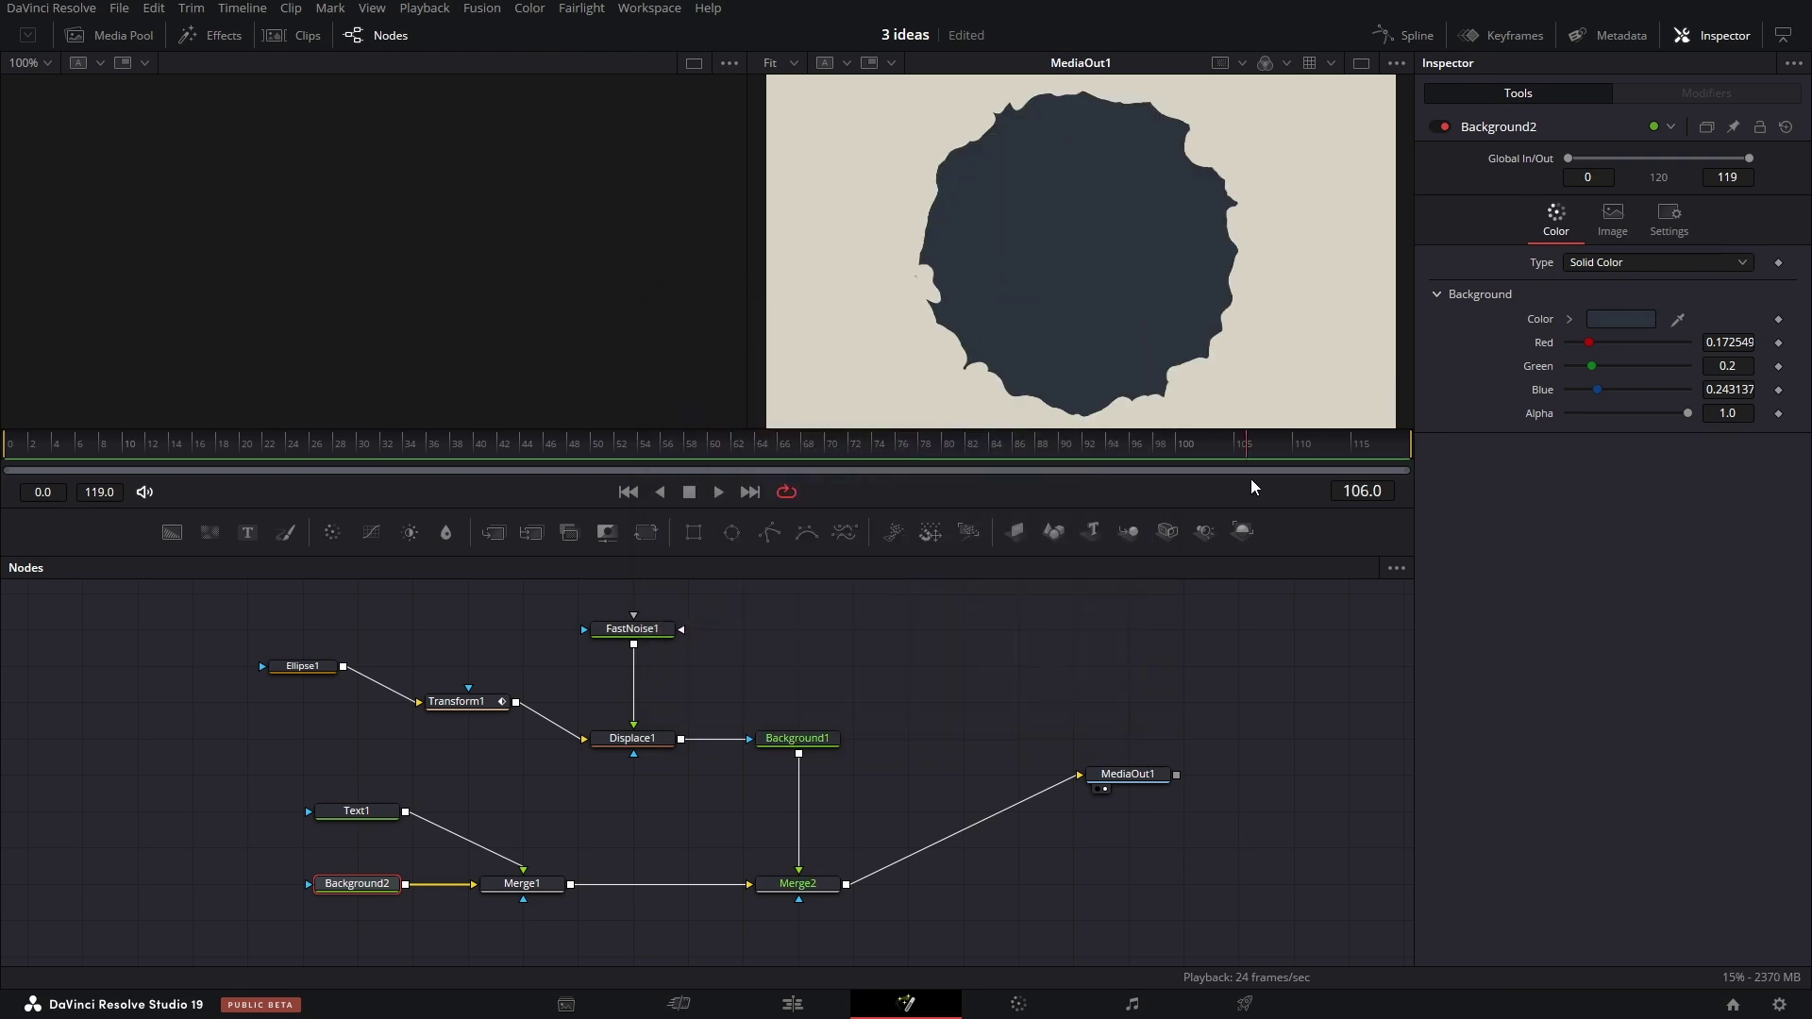
Add Character Level Styling to Text1 and enter "Random" on two separate lines.
click(357, 813)
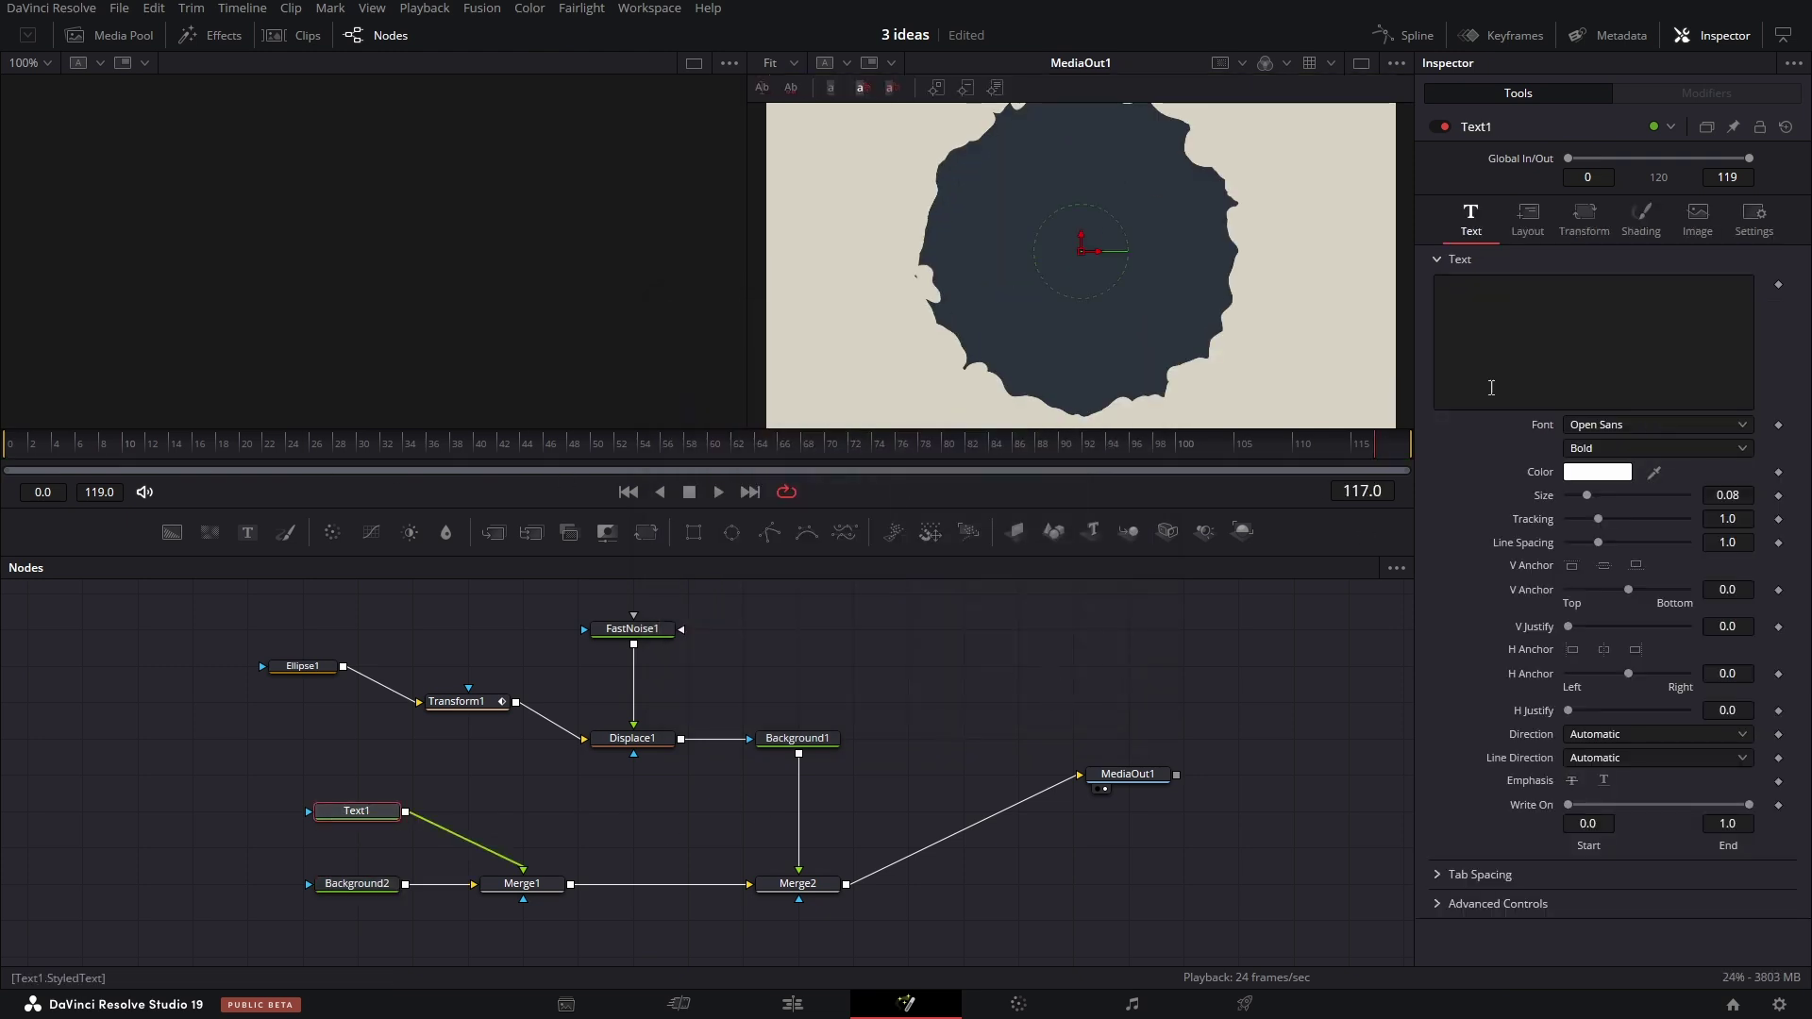
right_click(1474, 296)
click(1583, 380)
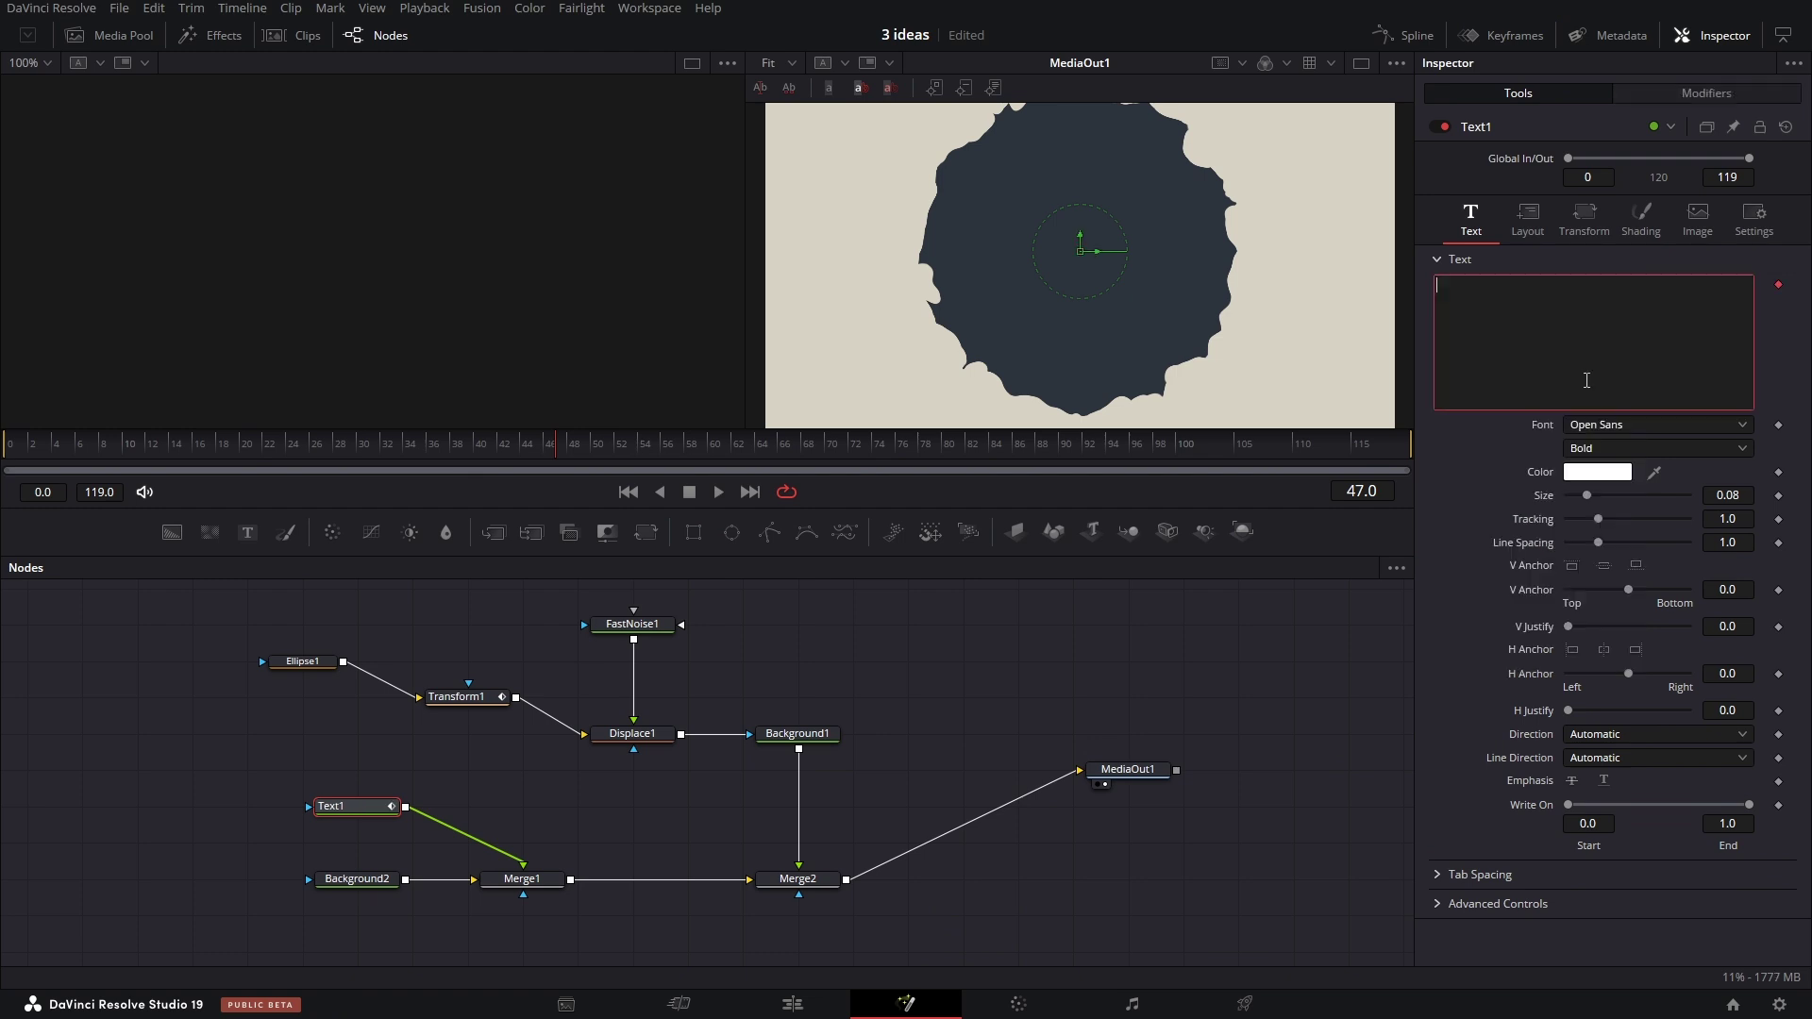
text(Random)
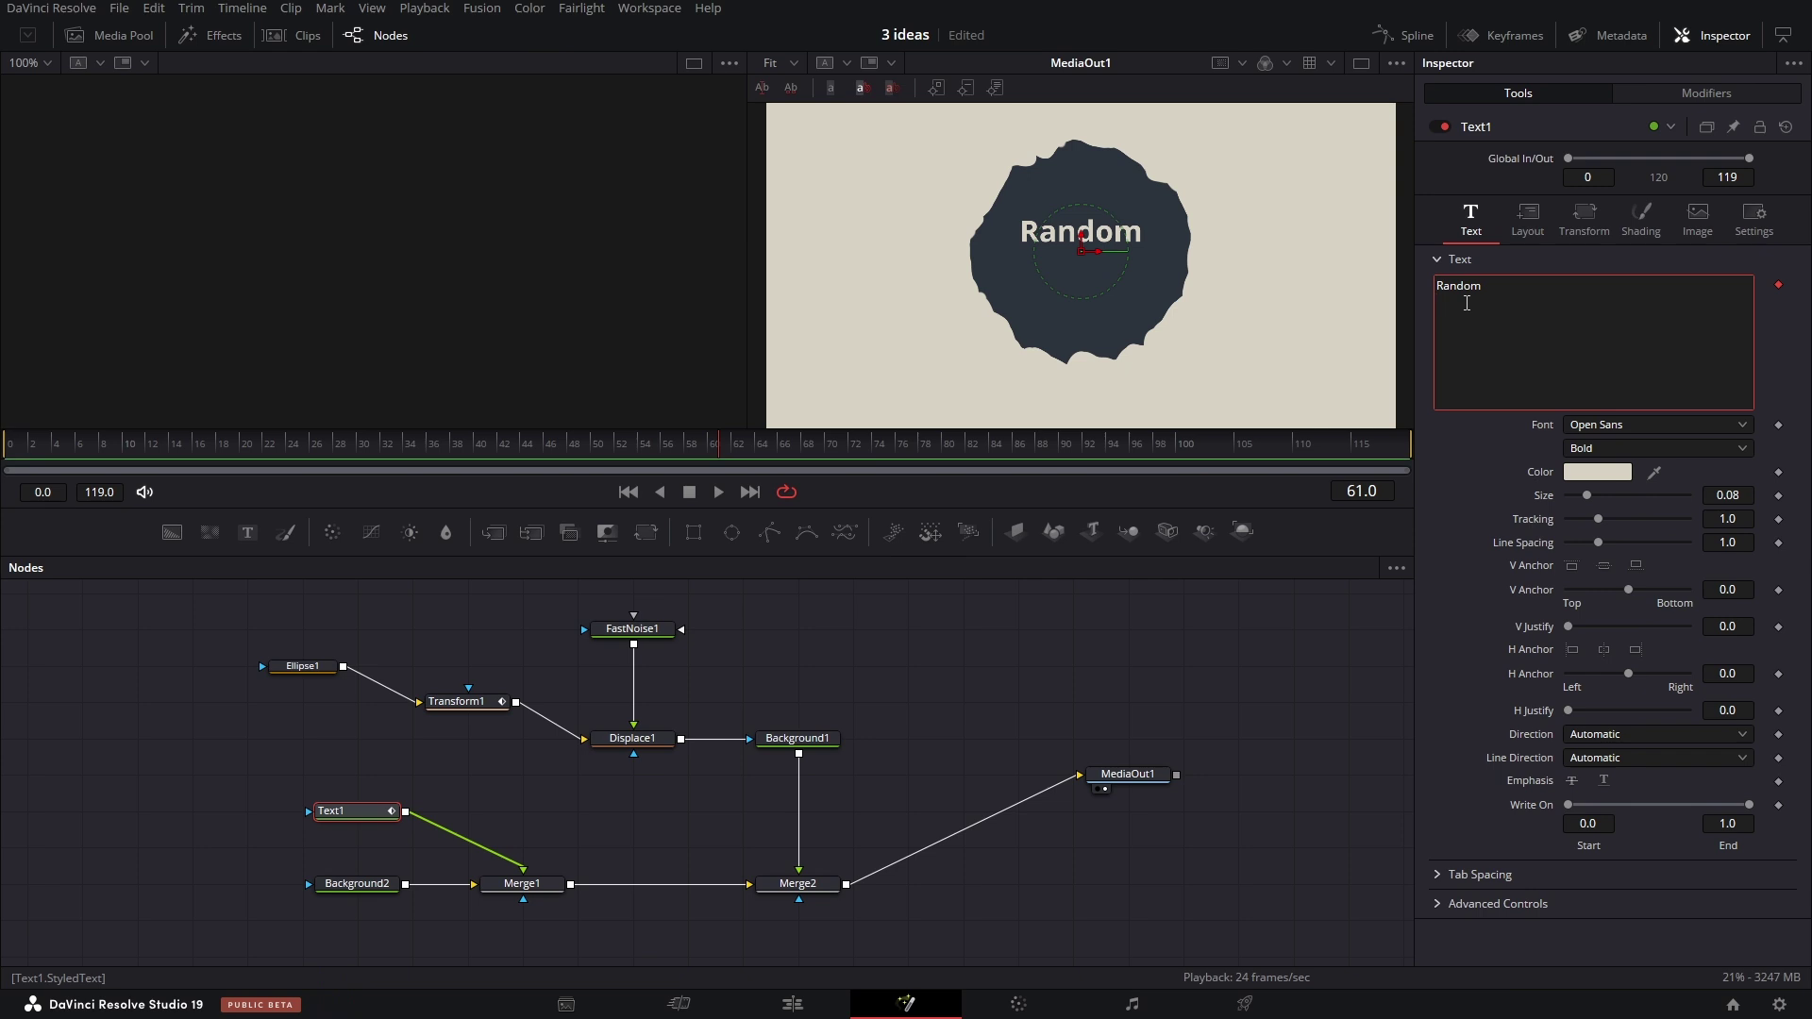
key(Return)
text(Random)
Style the second line in Dirty Ego and the first in GOOD BRUSH at size 0.11 with line spacing 0.787.
click(1707, 92)
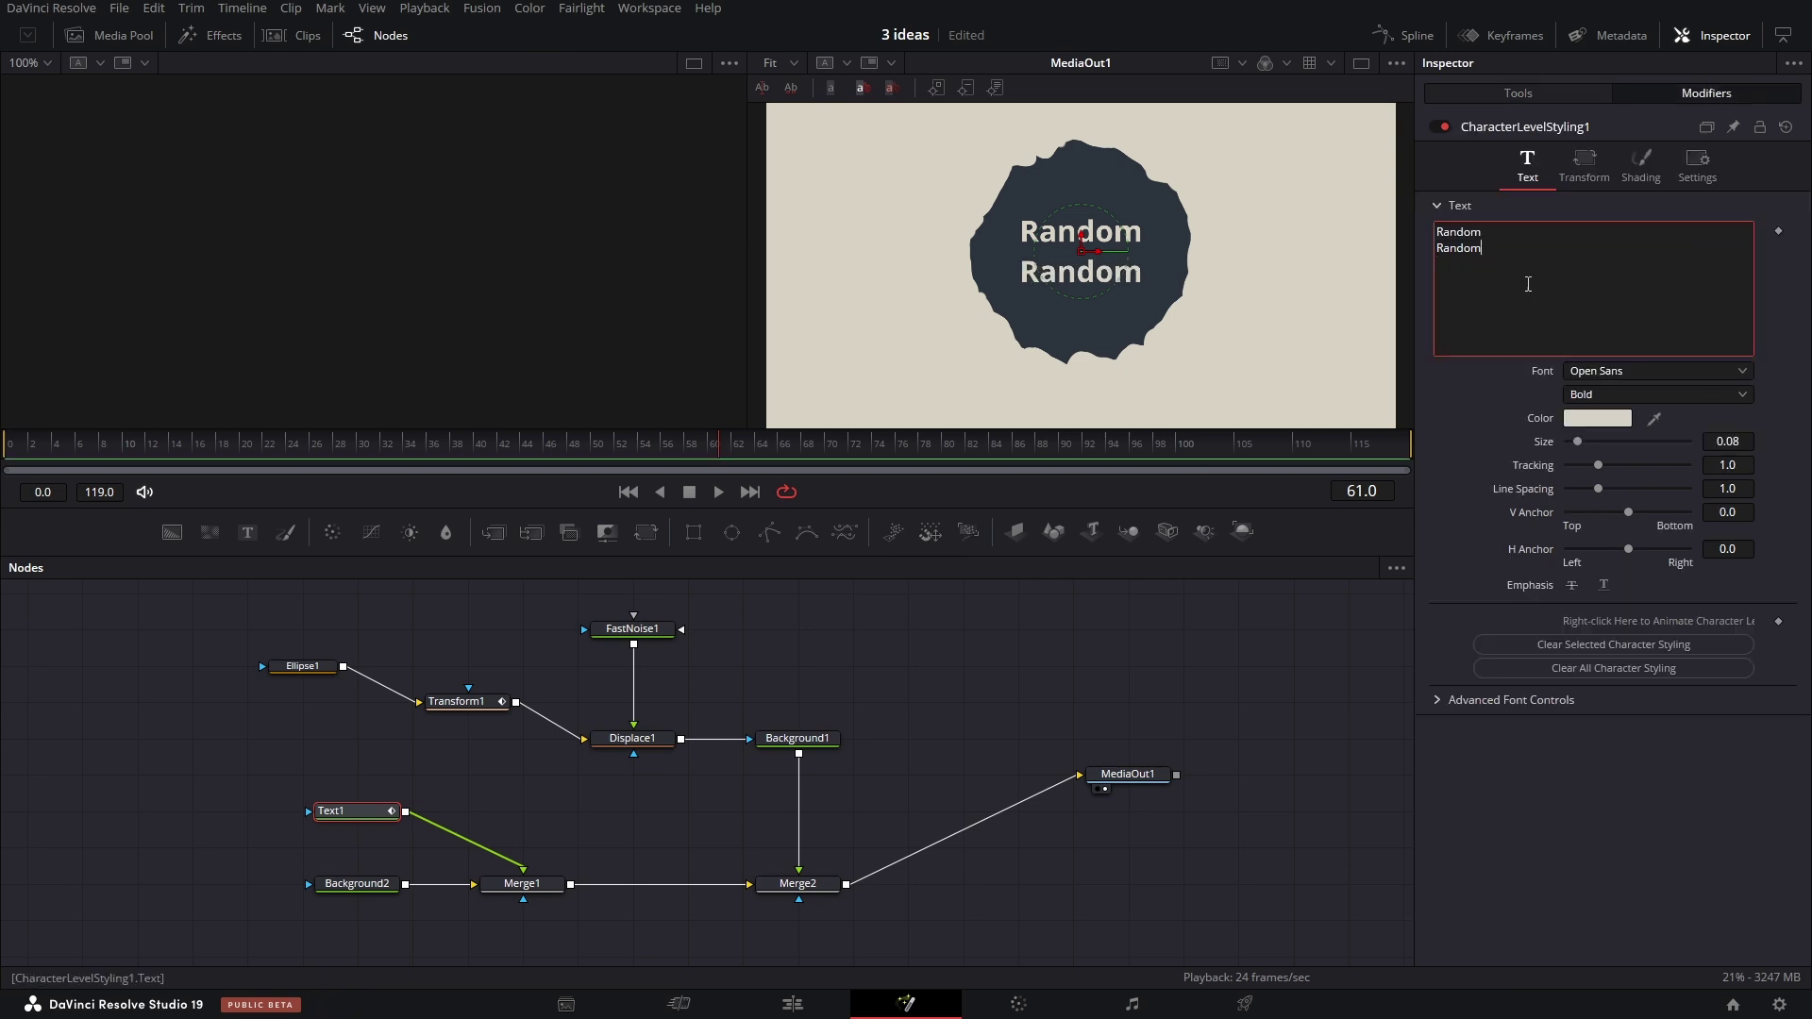
drag(1028, 277, 1021, 286)
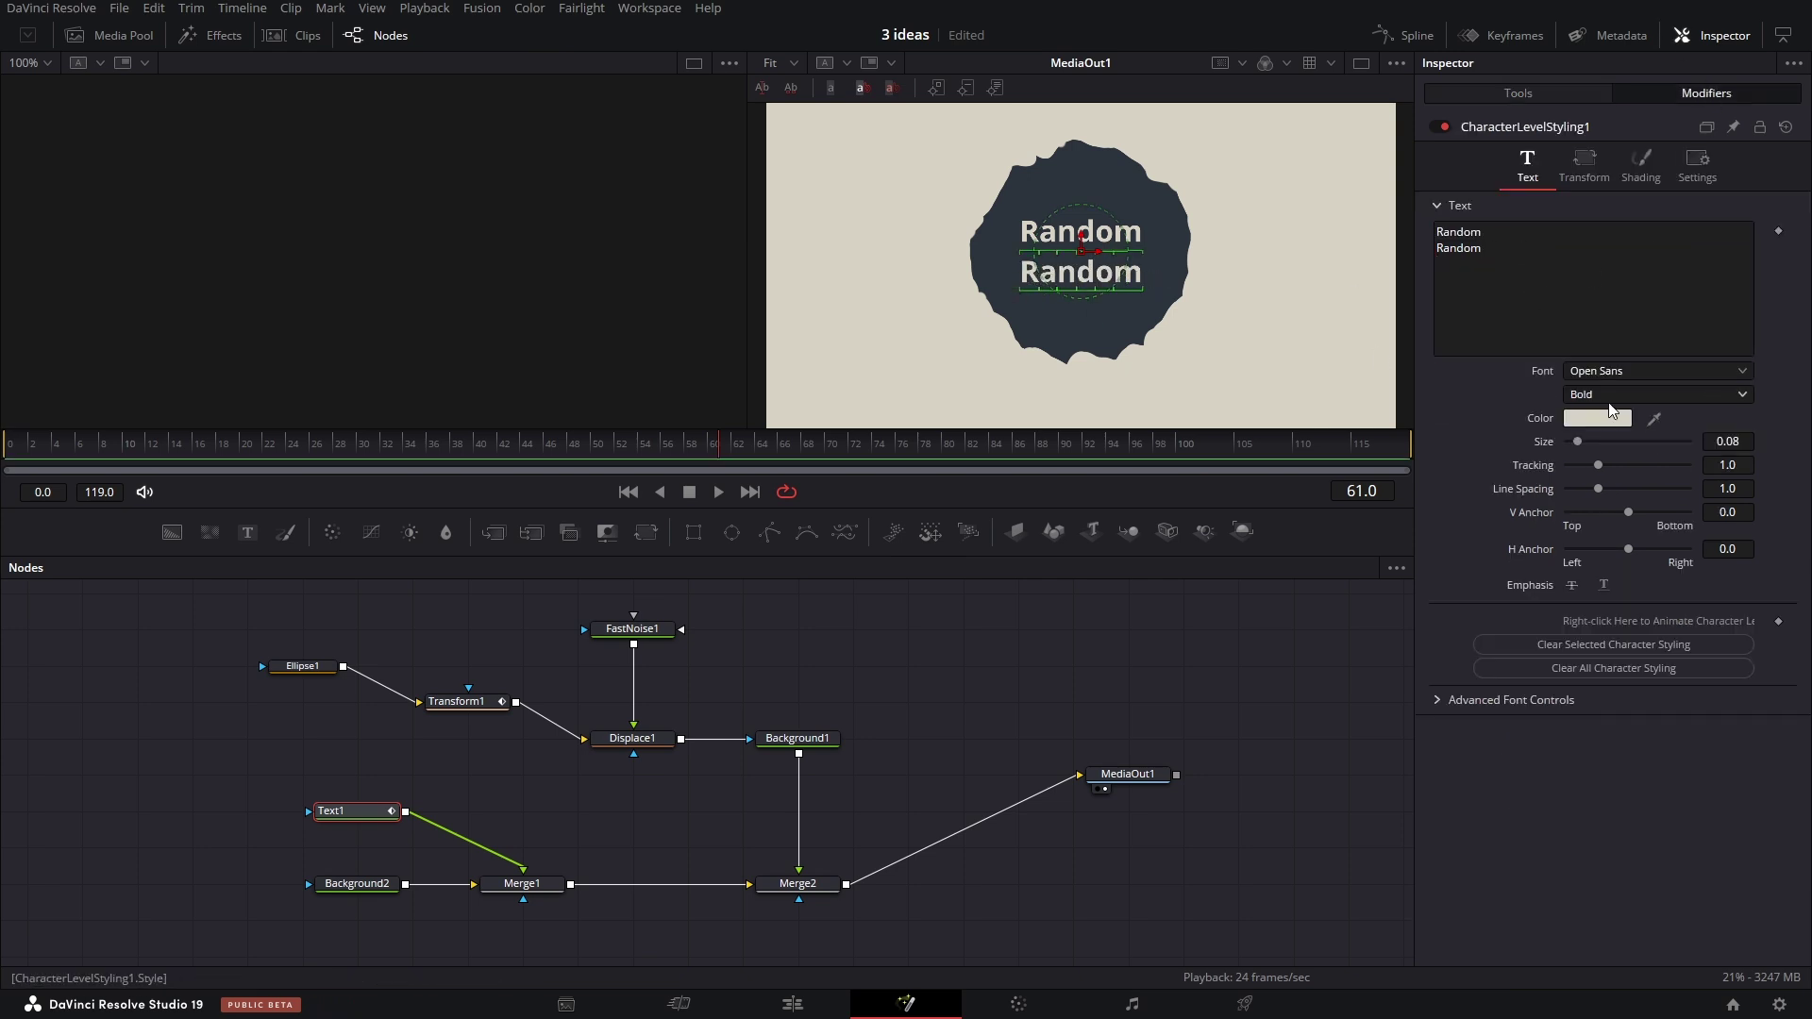
click(1640, 374)
key(d)
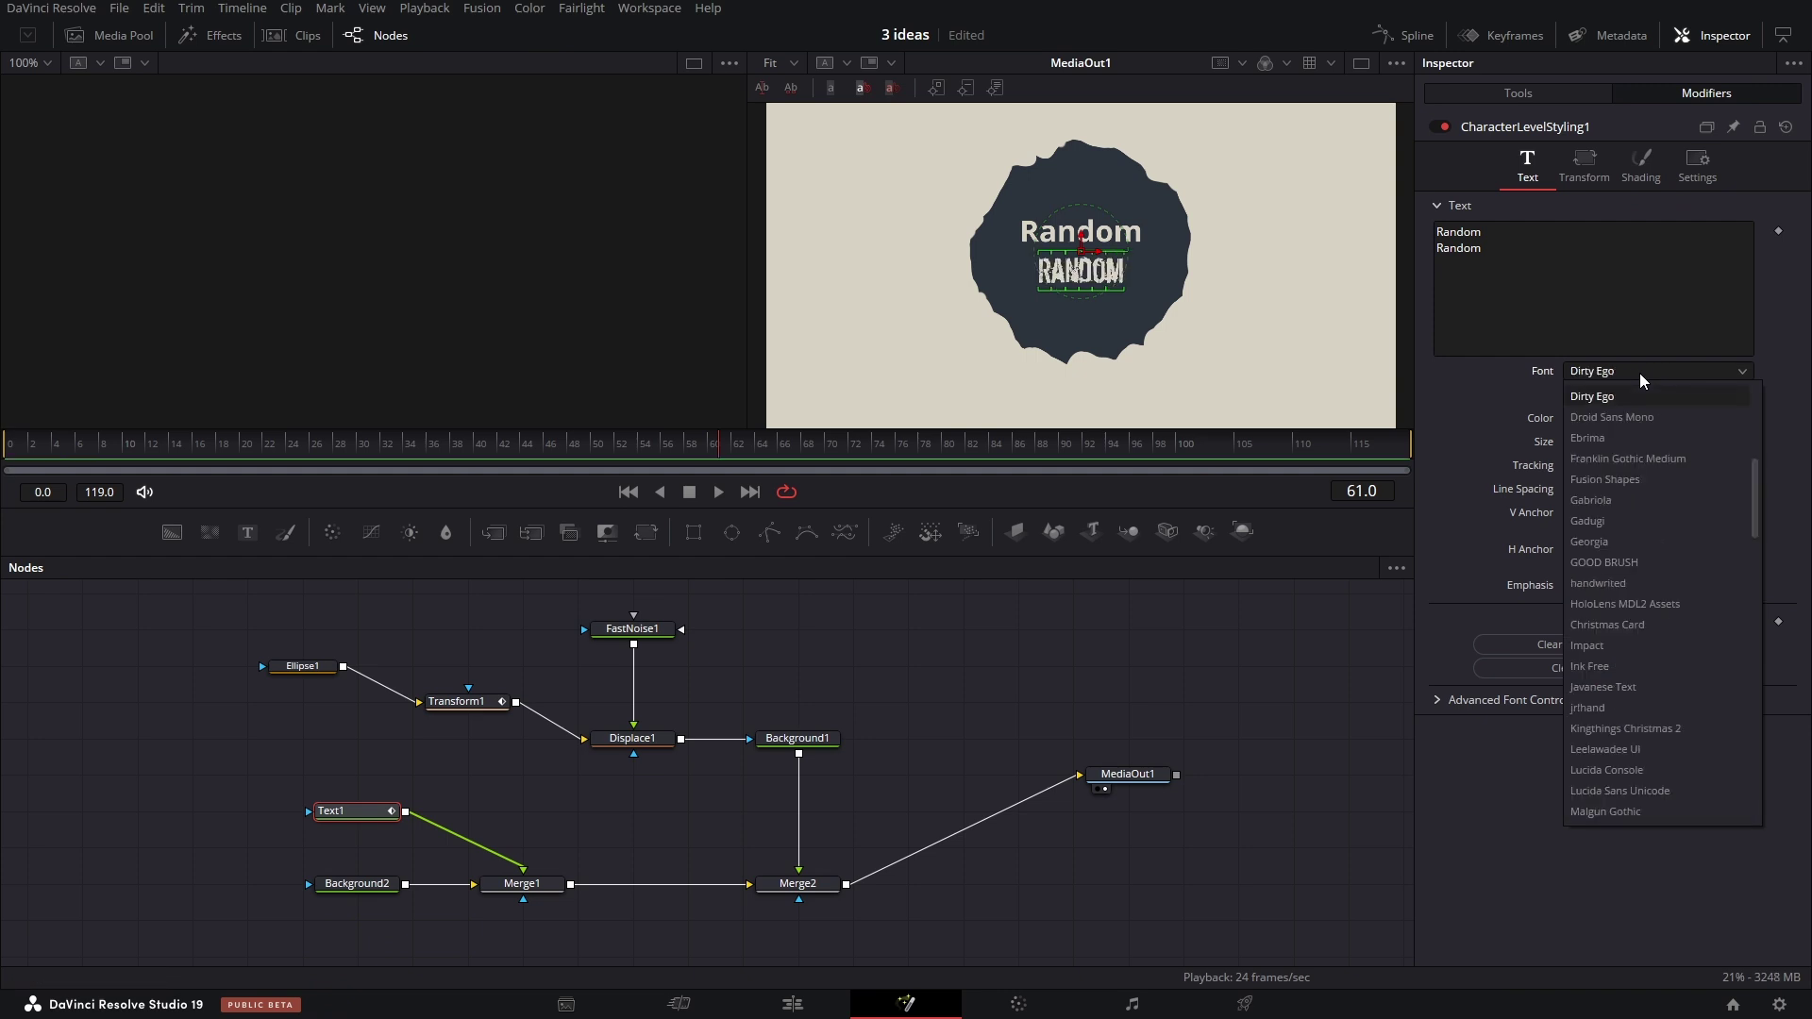
click(1605, 395)
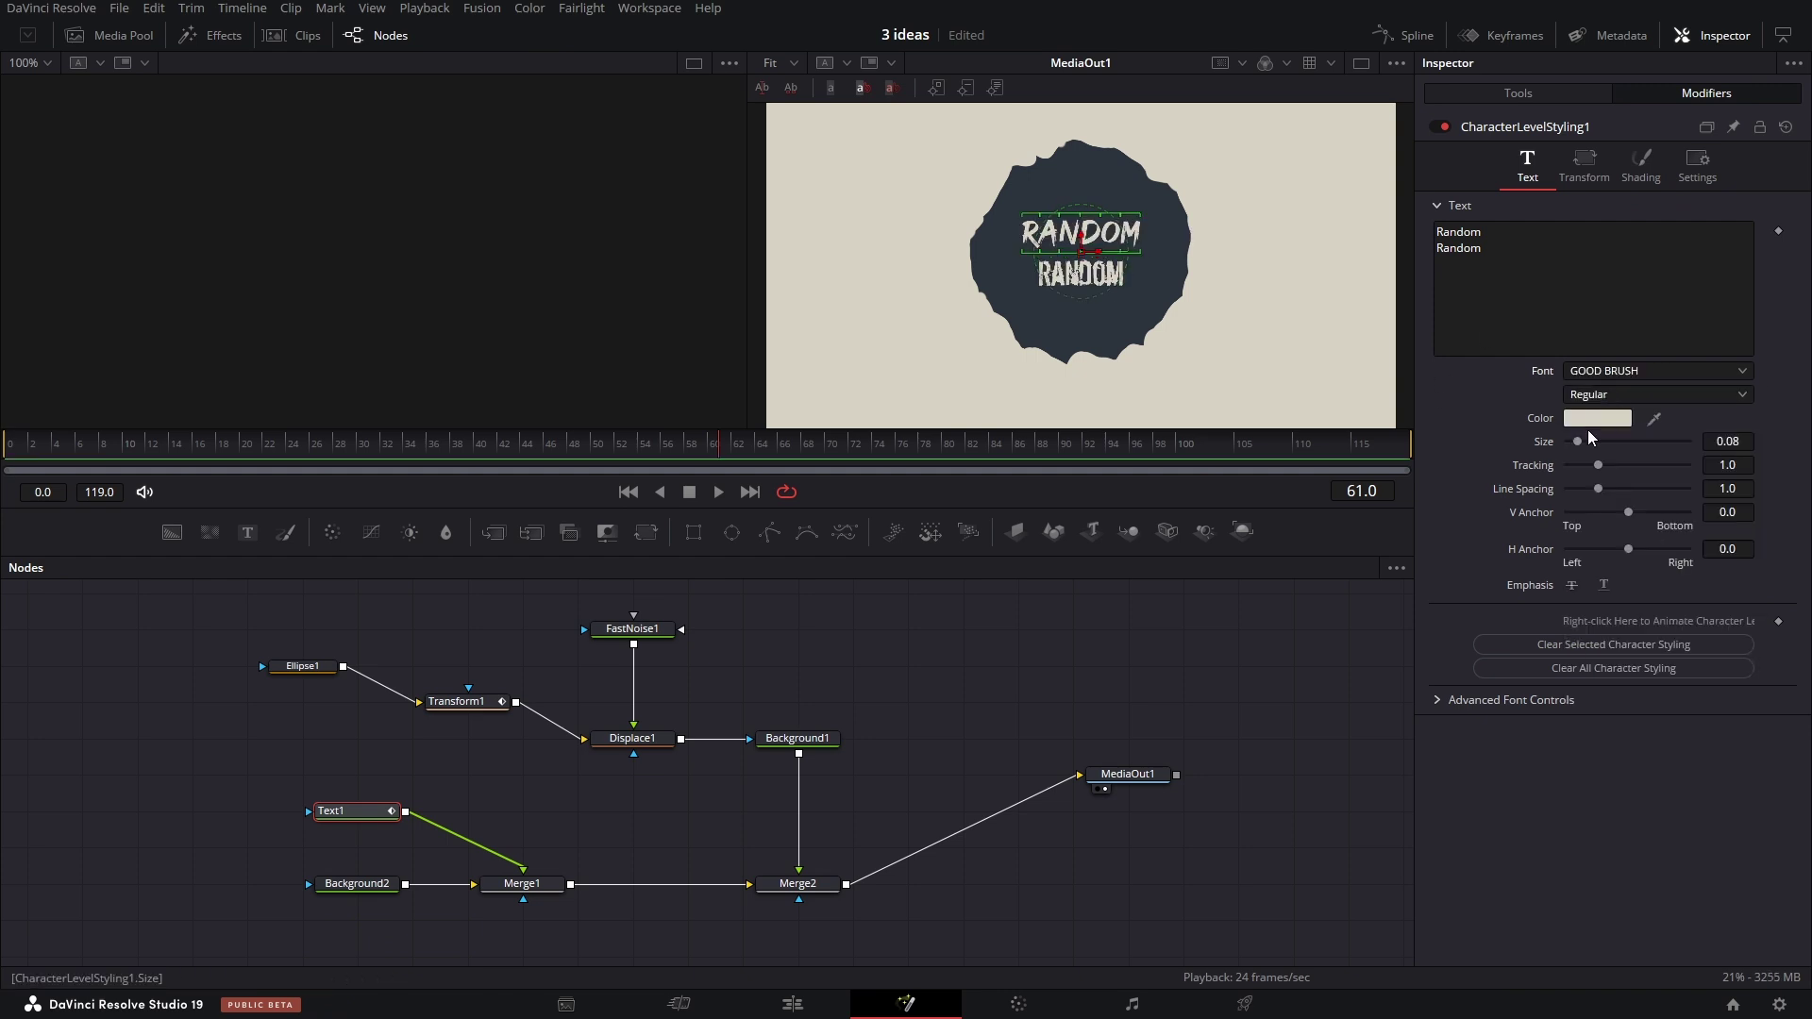
drag(1578, 442, 1584, 444)
Add a Follower modifier to the text with Completely Random order and a delay of 3.2 between characters.
right_click(1584, 443)
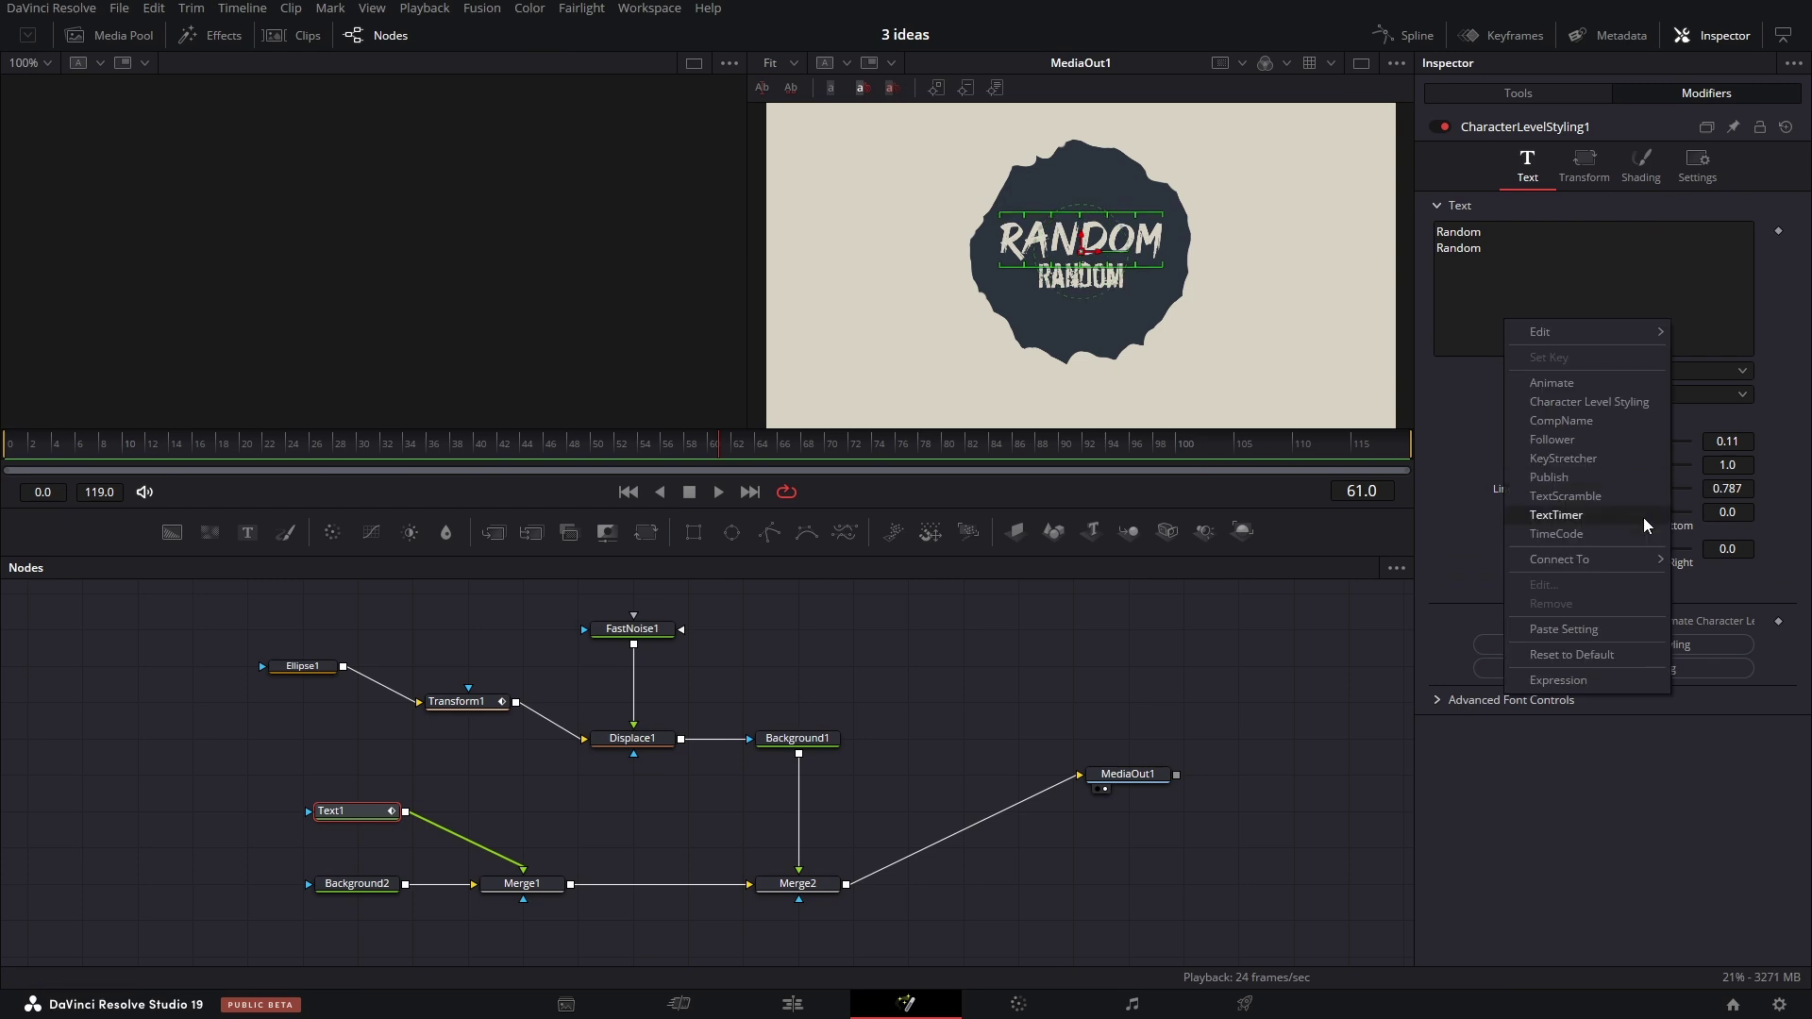
click(1572, 440)
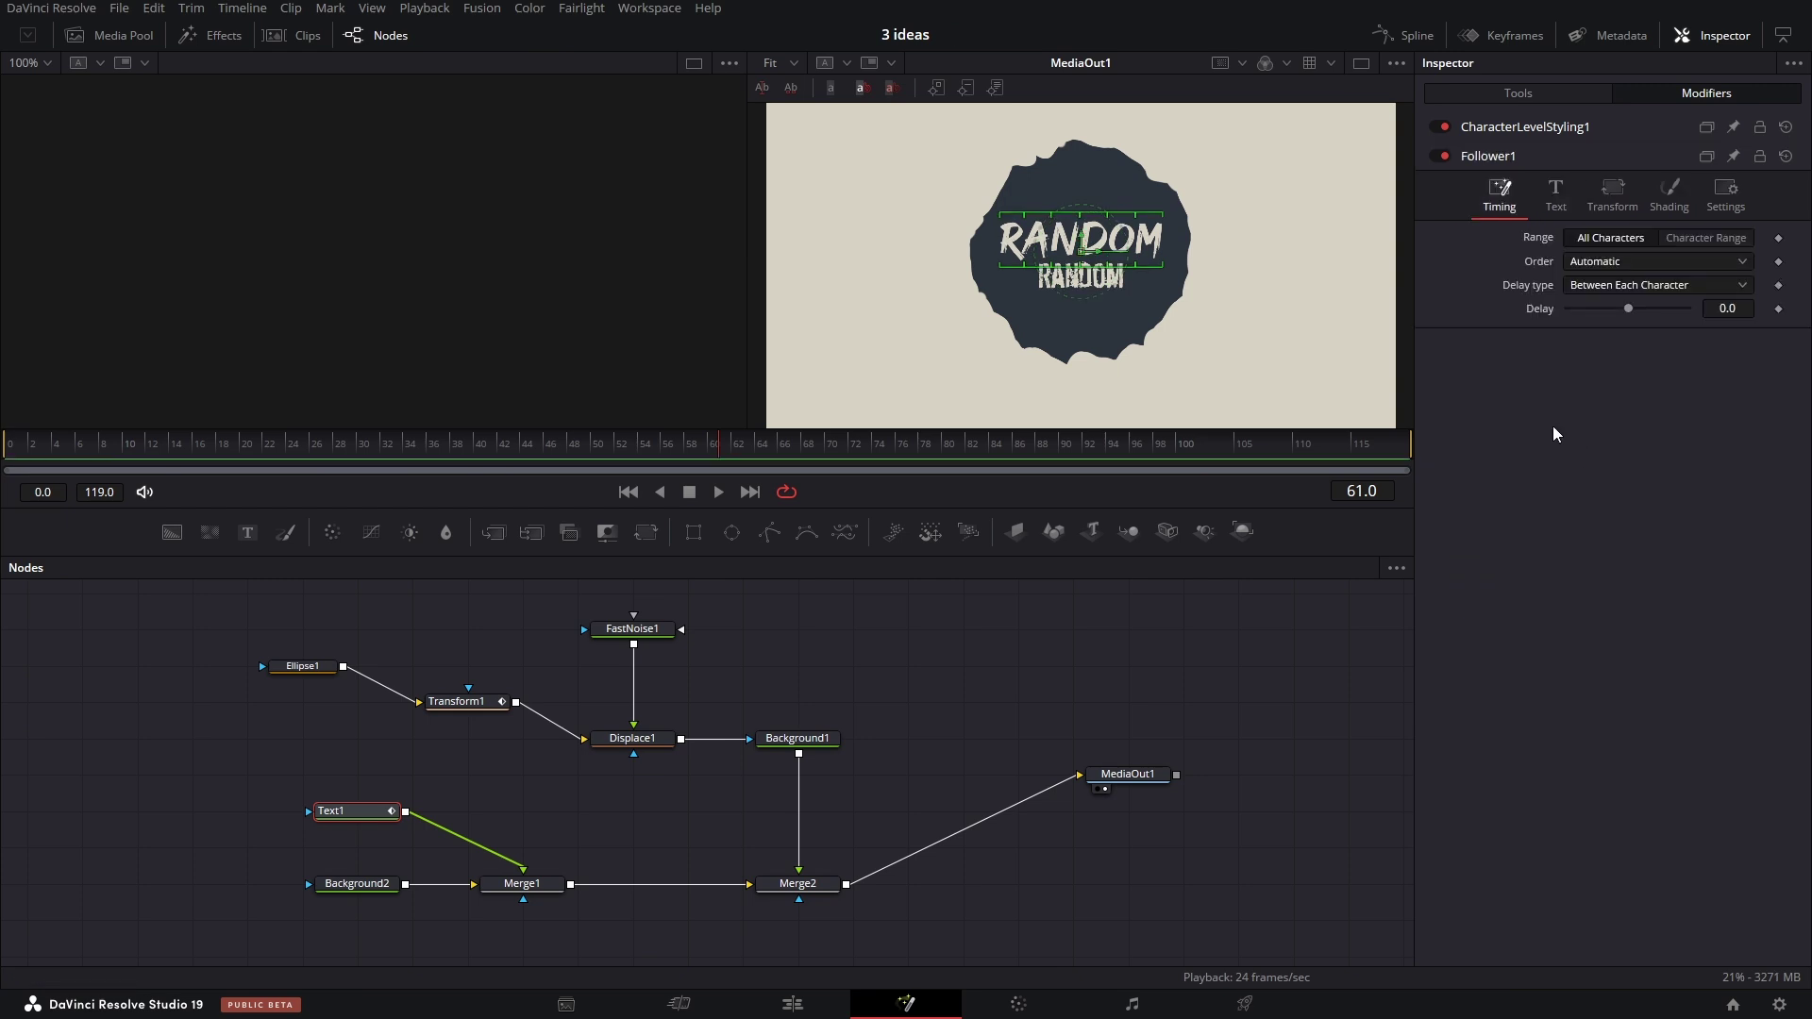
click(1629, 261)
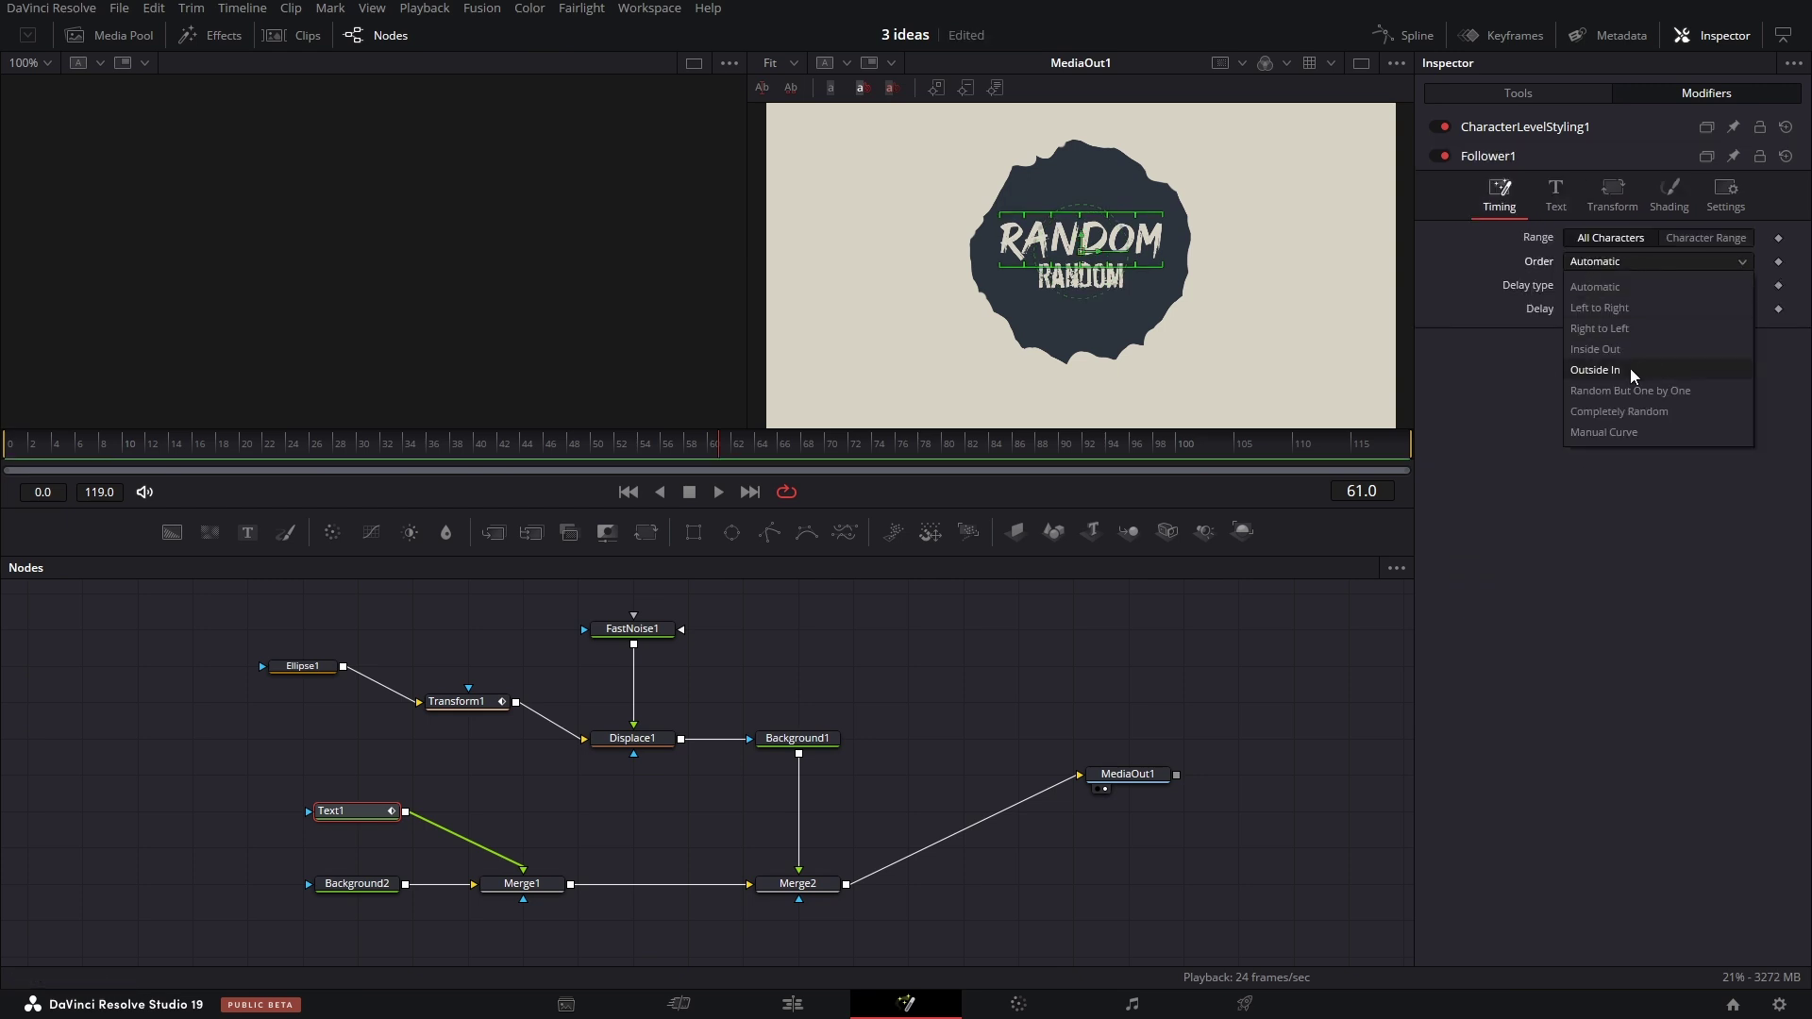
click(1640, 410)
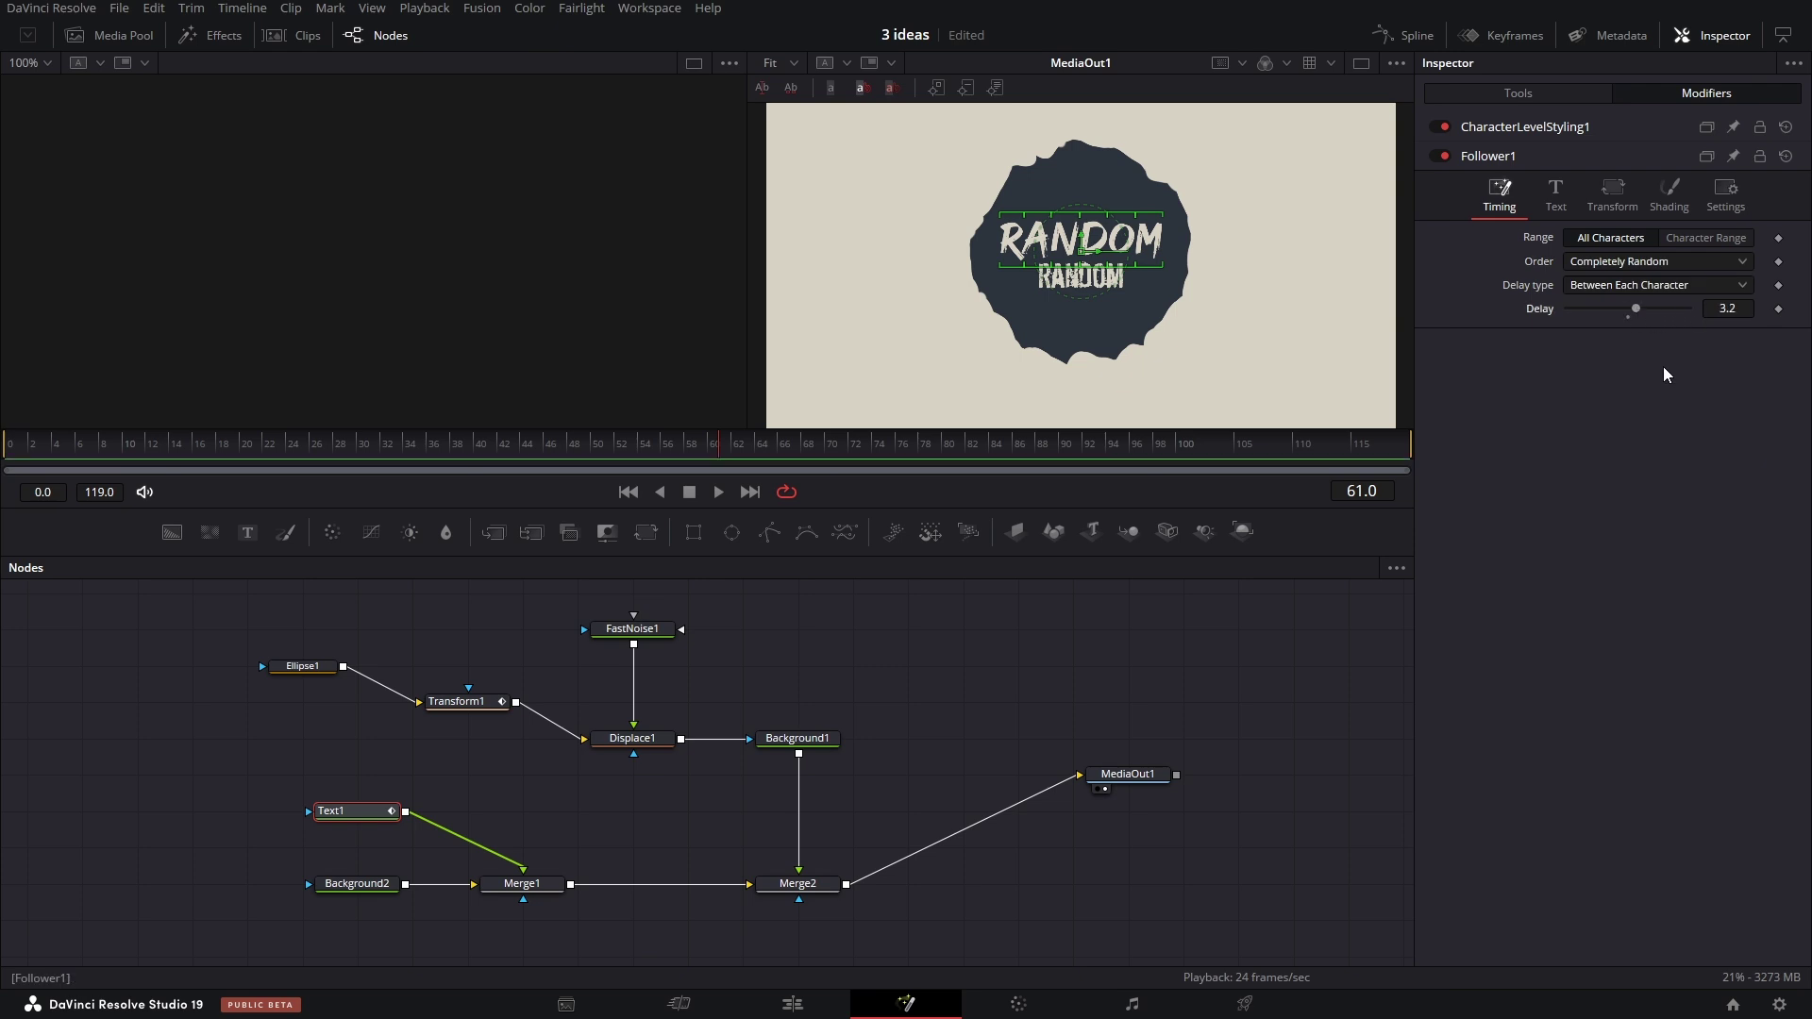
Link the Follower's character Size Y to Size X with the expression CharacterSizeX.
click(1555, 194)
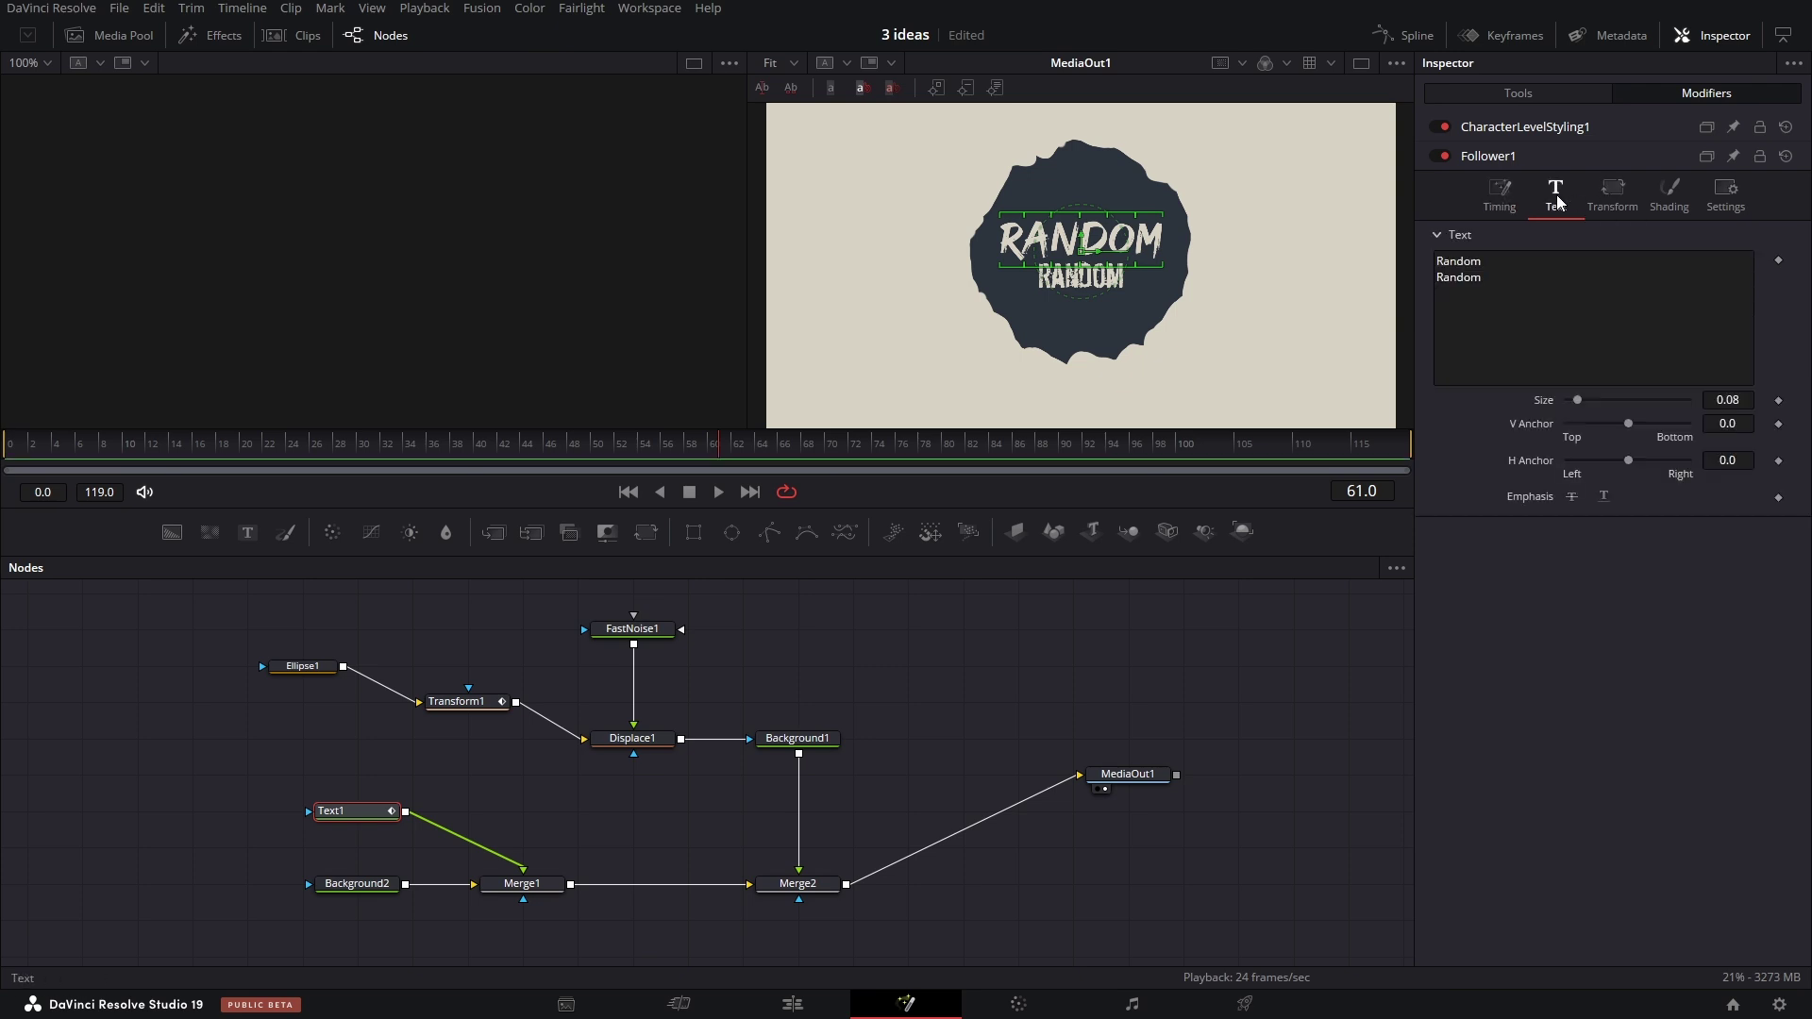
click(1613, 194)
right_click(1550, 620)
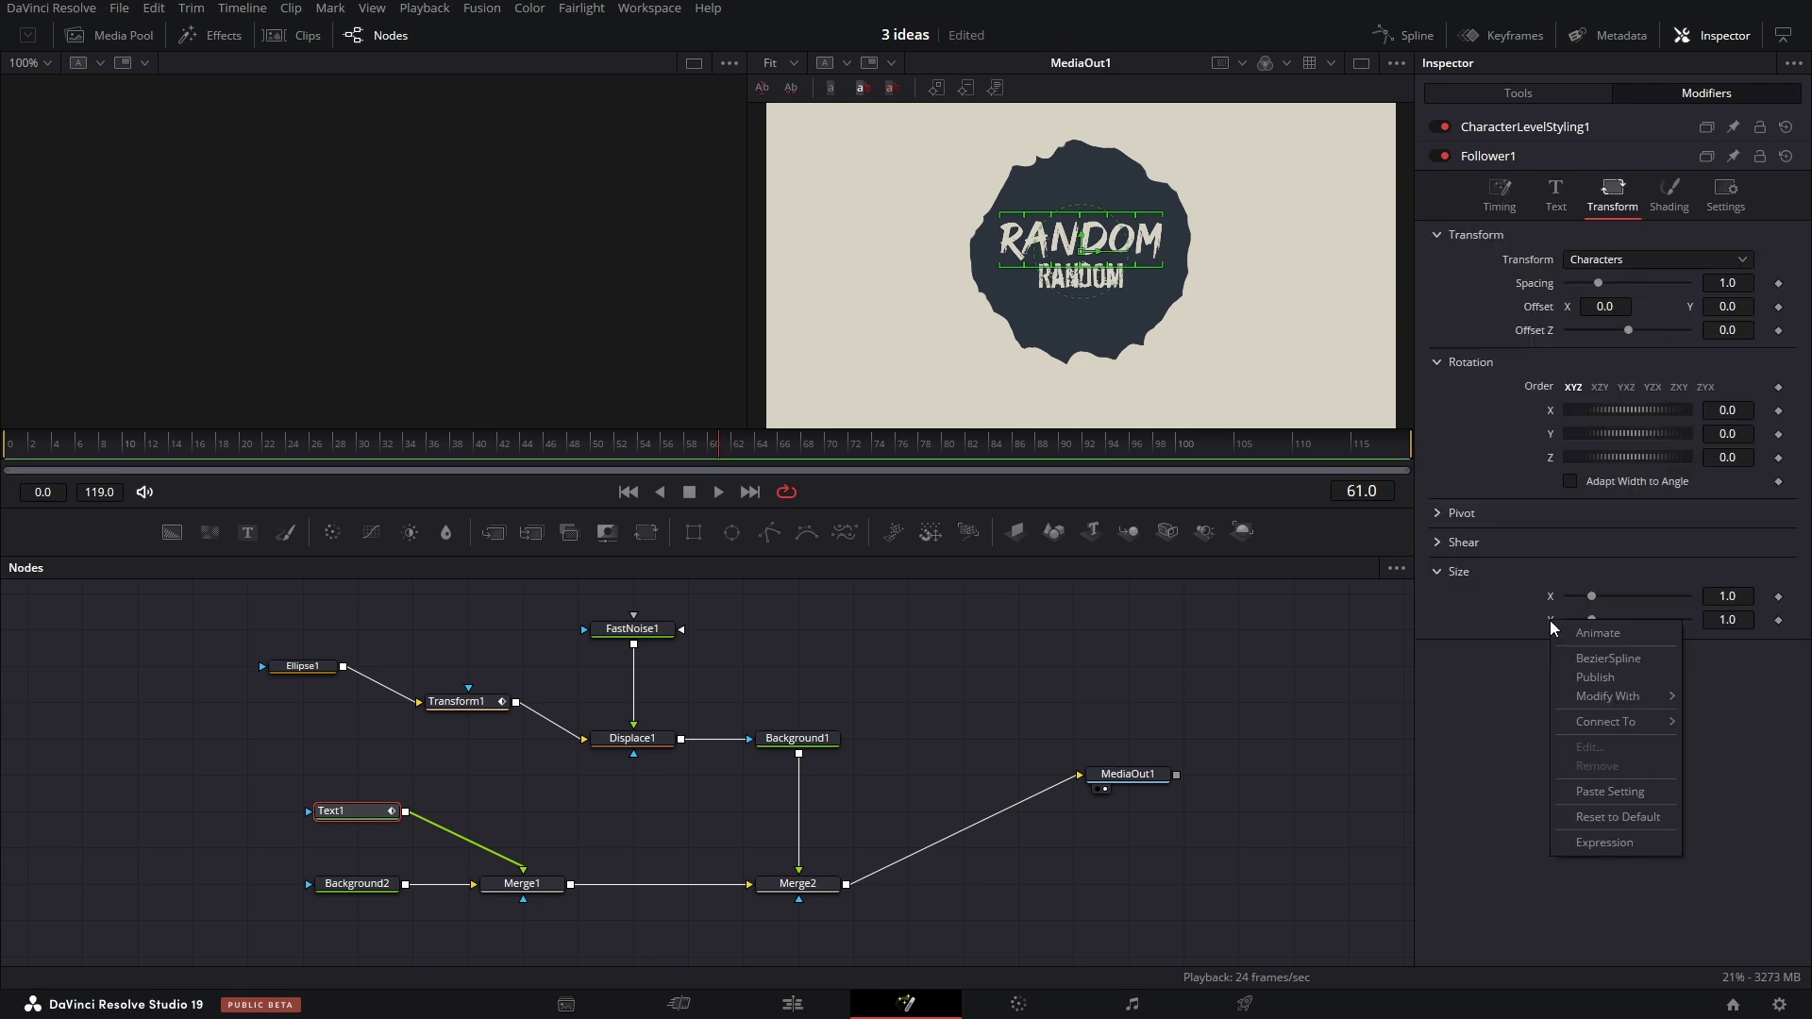
click(1644, 842)
drag(1572, 646, 1550, 591)
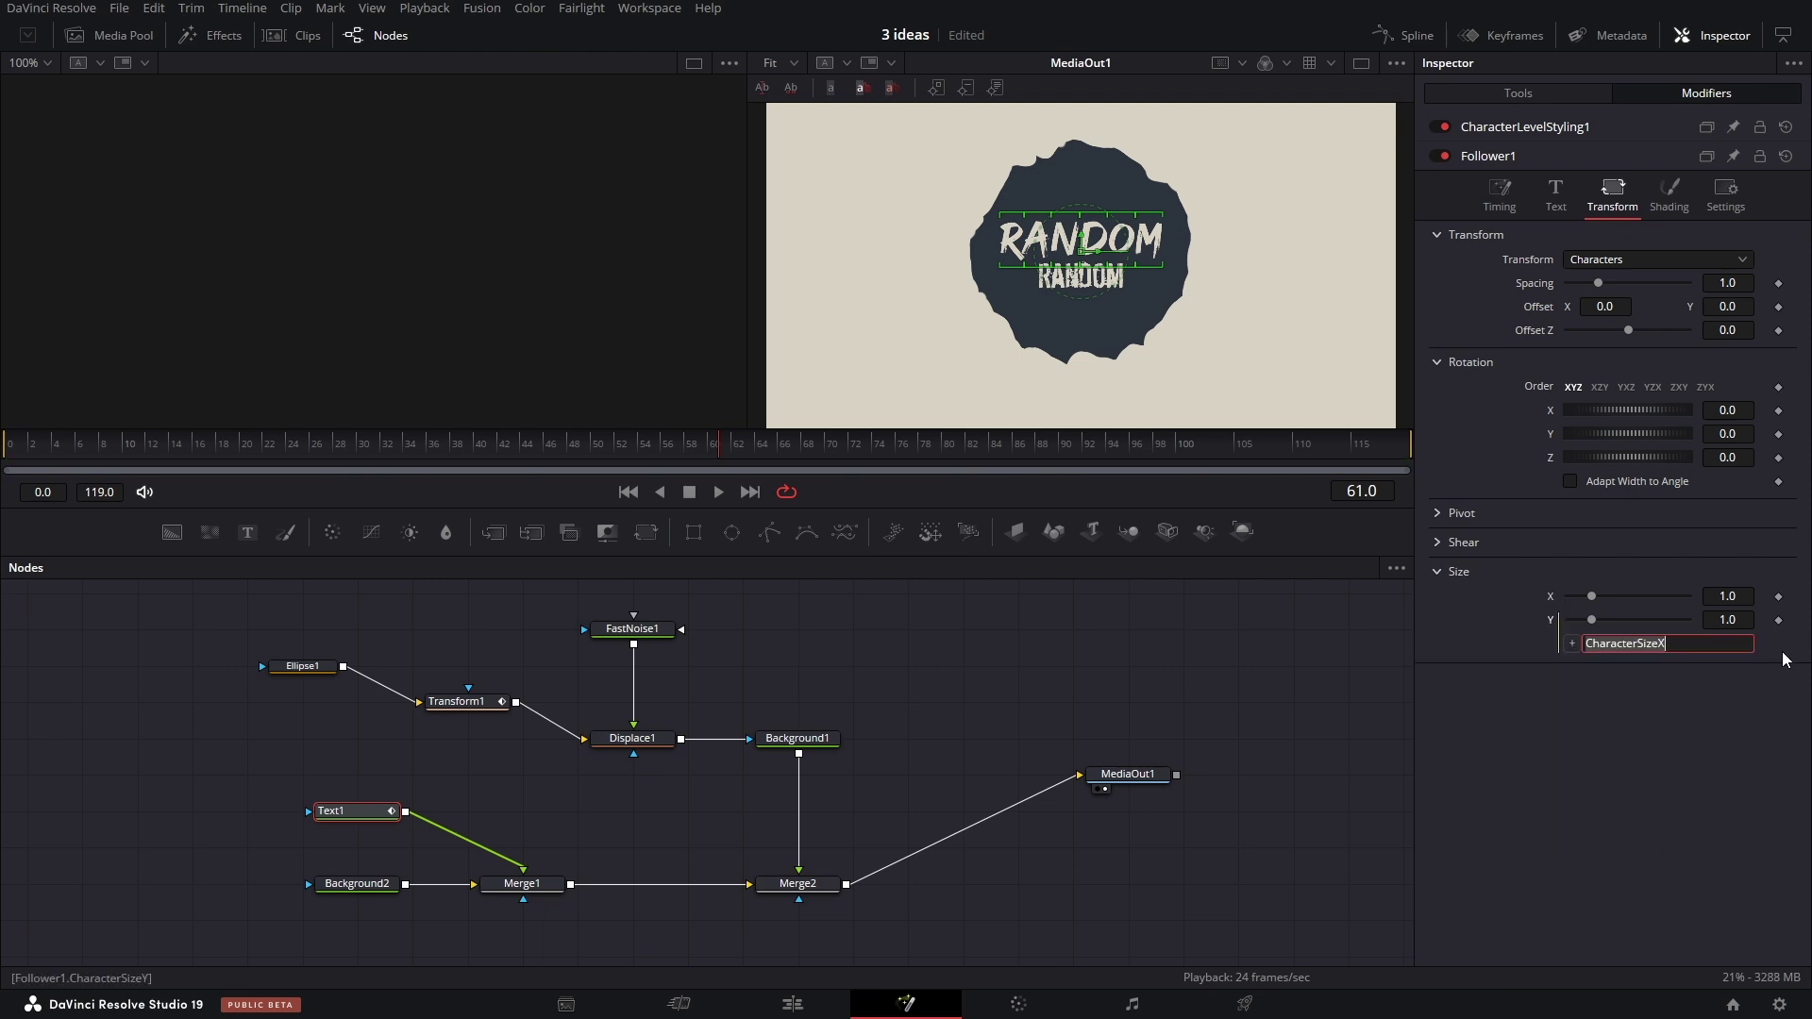
Modify the Follower's character Size X with Anim Curves and set the curve's Scale to 1.0.
right_click(1548, 595)
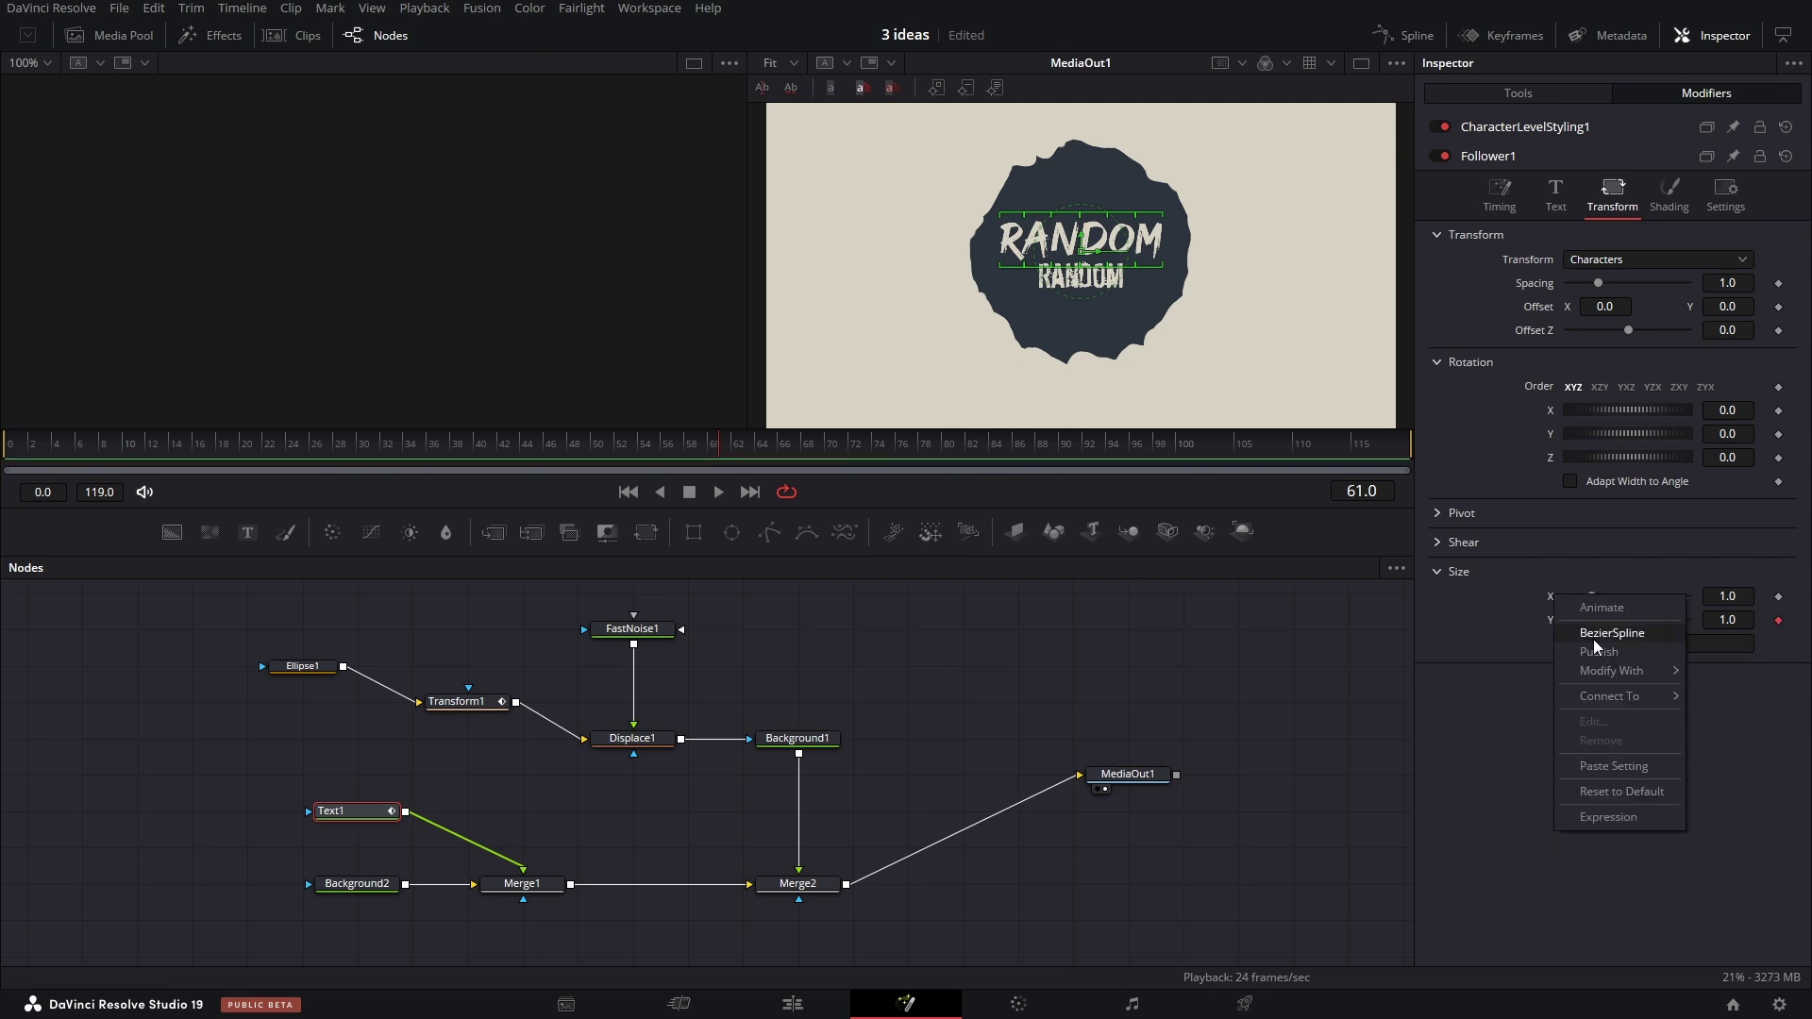
mouse_move(1648, 674)
click(1469, 676)
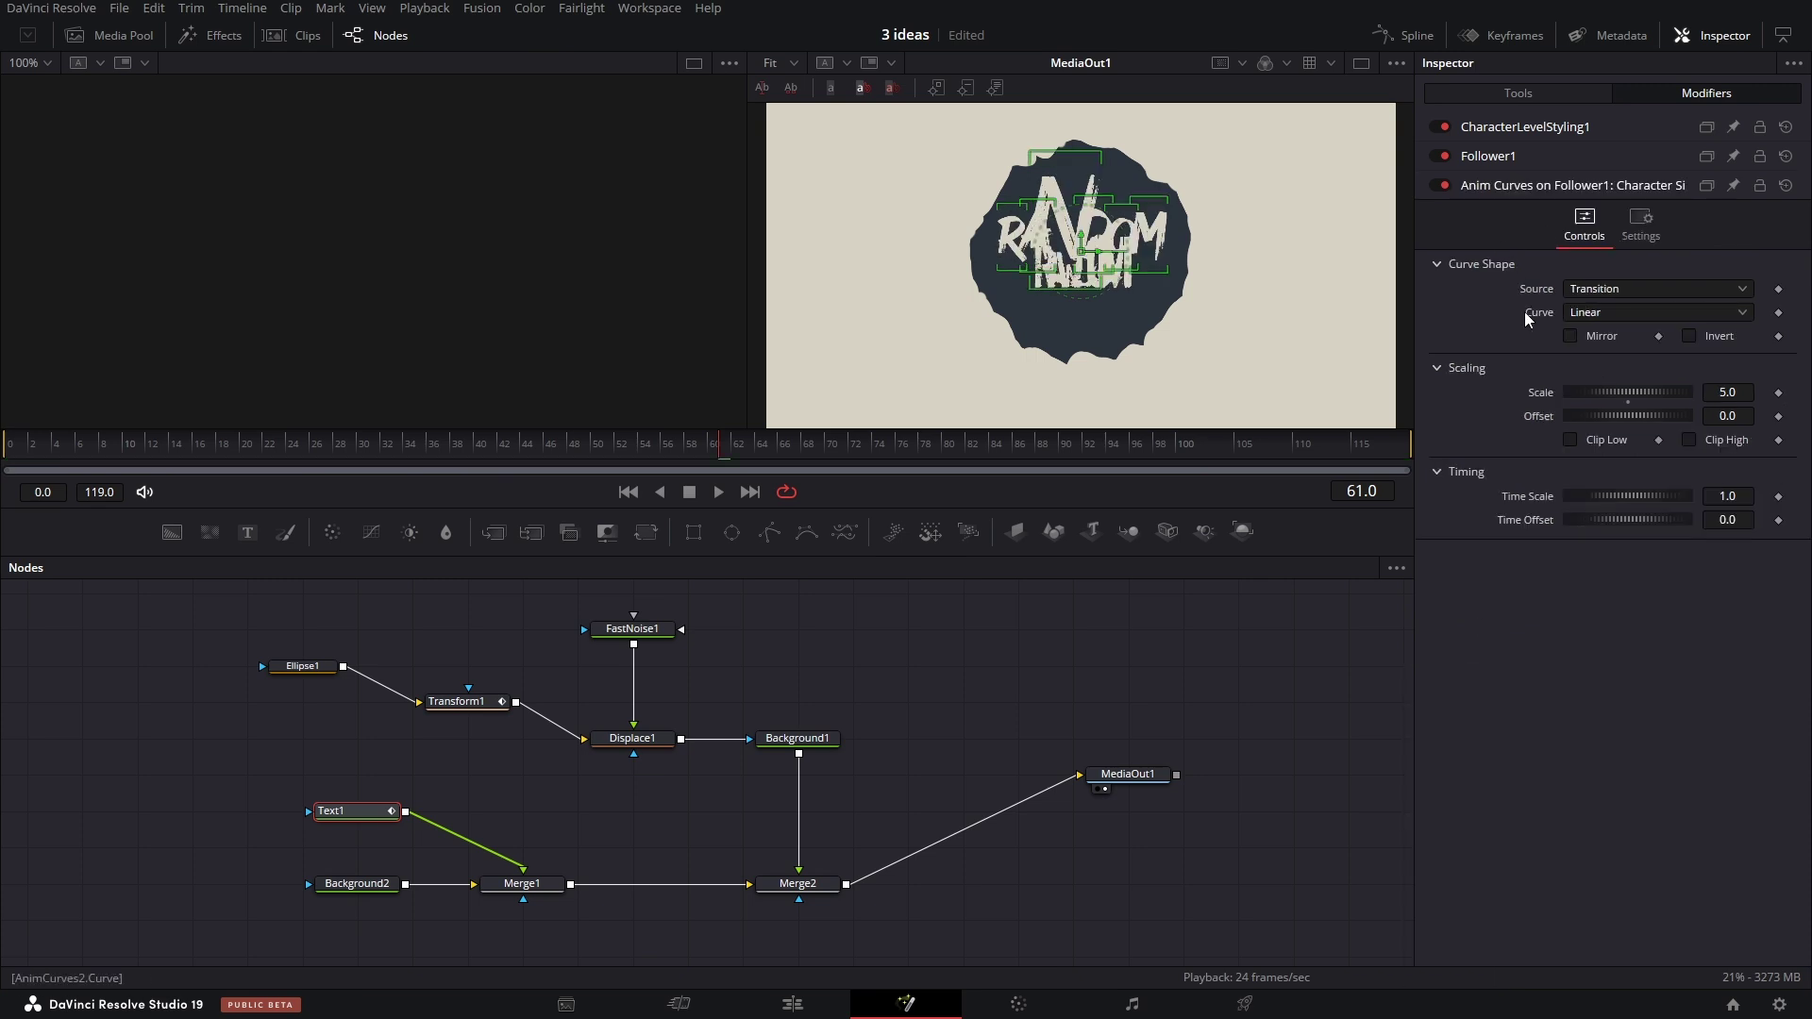
click(1726, 393)
click(1727, 400)
key(BackSpace)
key(BackSpace)
key(BackSpace)
text(1)
key(Return)
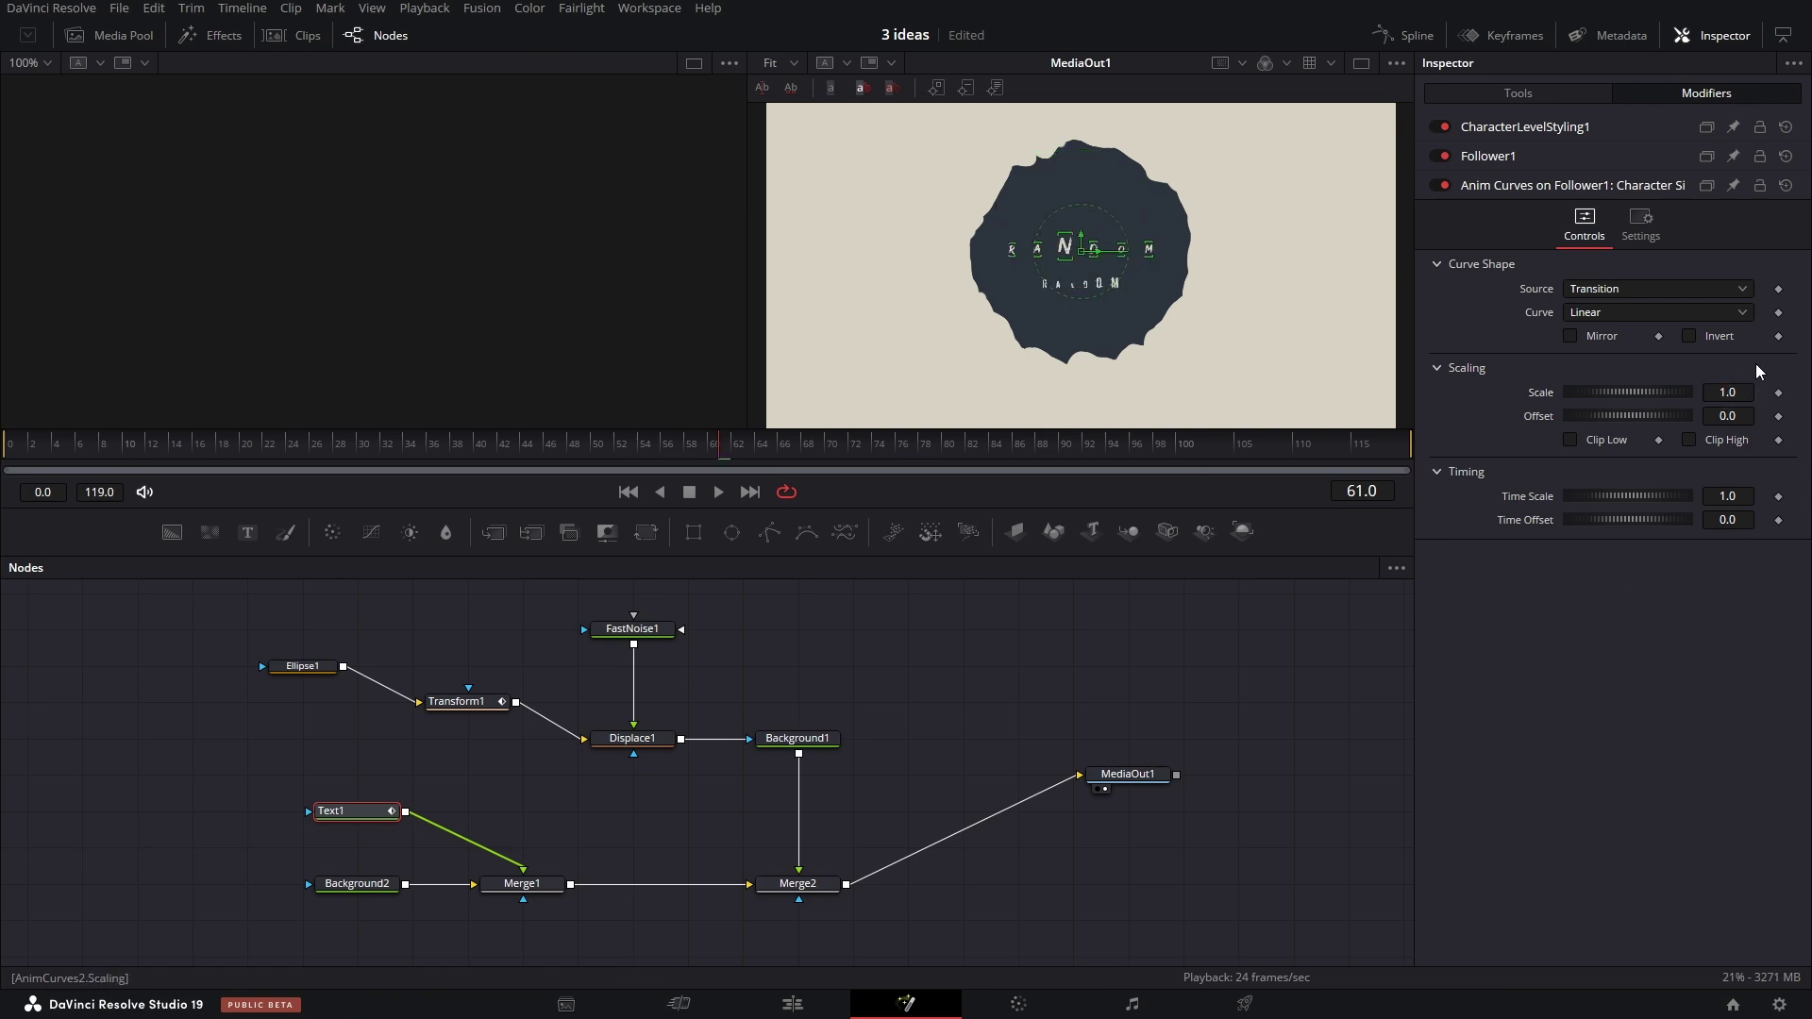
Change the character size curve to Easing with an Elastic out, and scrub through the text animation.
click(1701, 317)
click(1681, 356)
click(1720, 336)
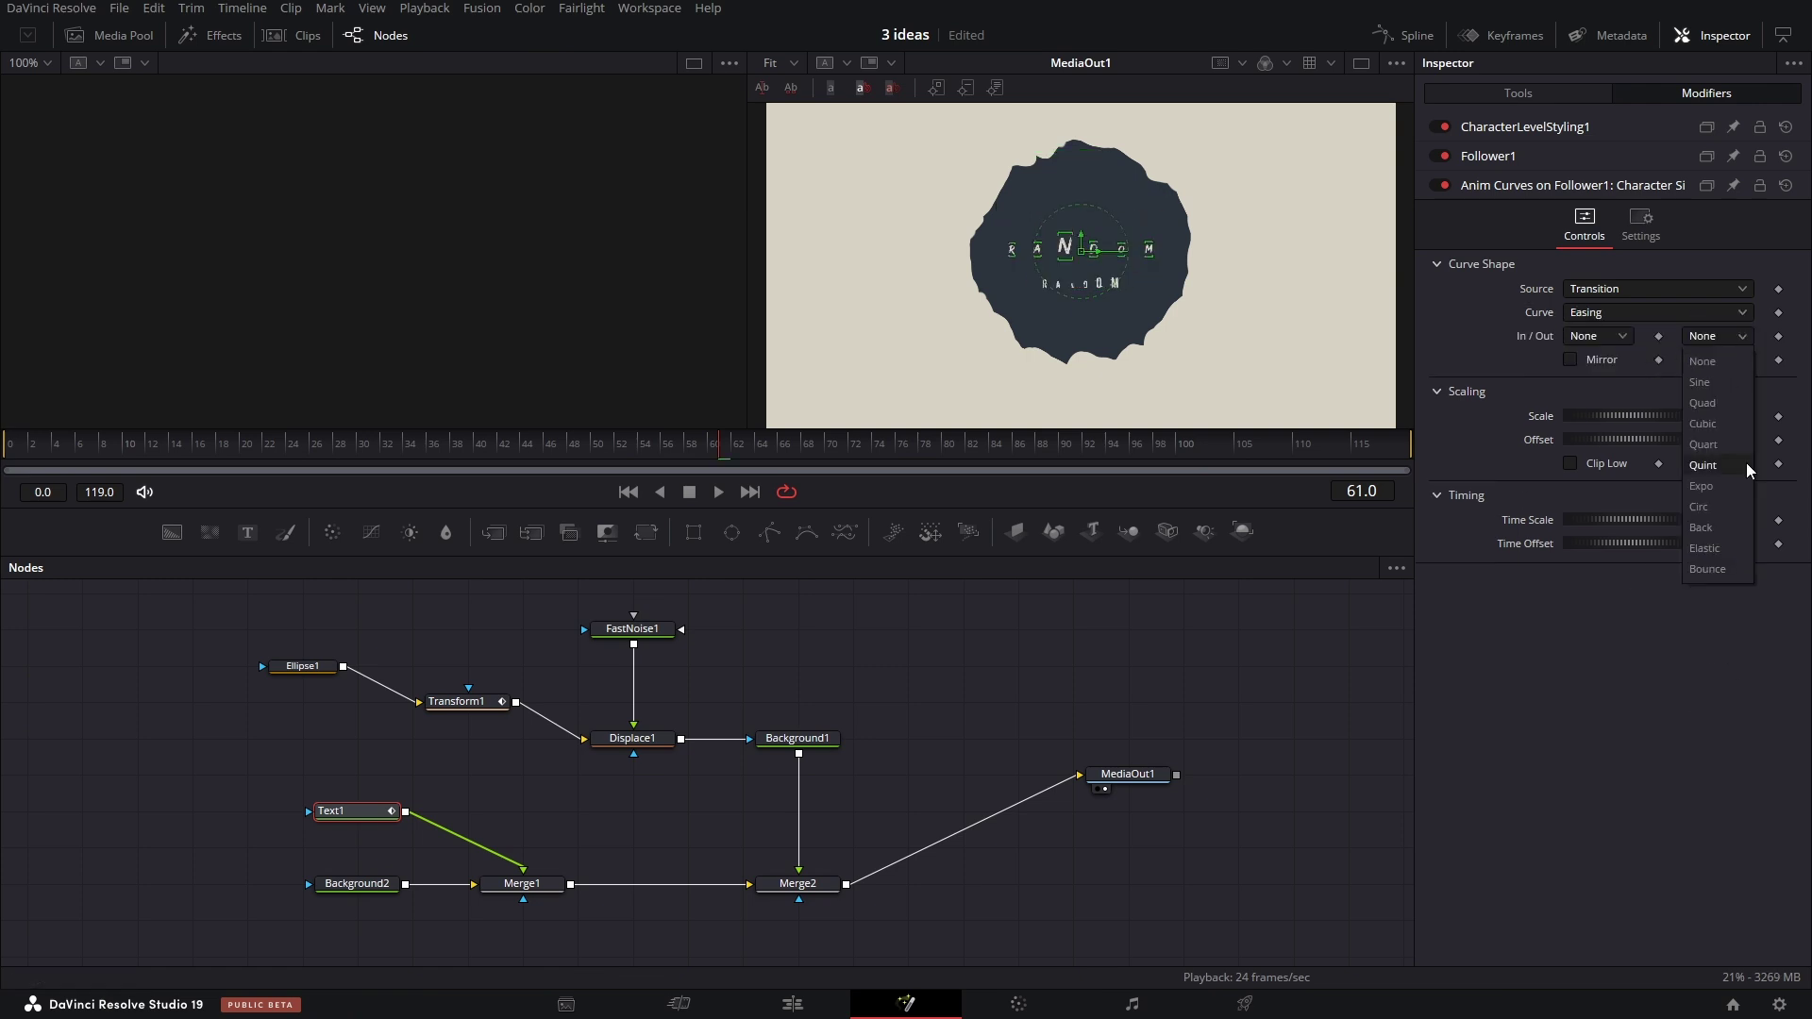
click(1714, 553)
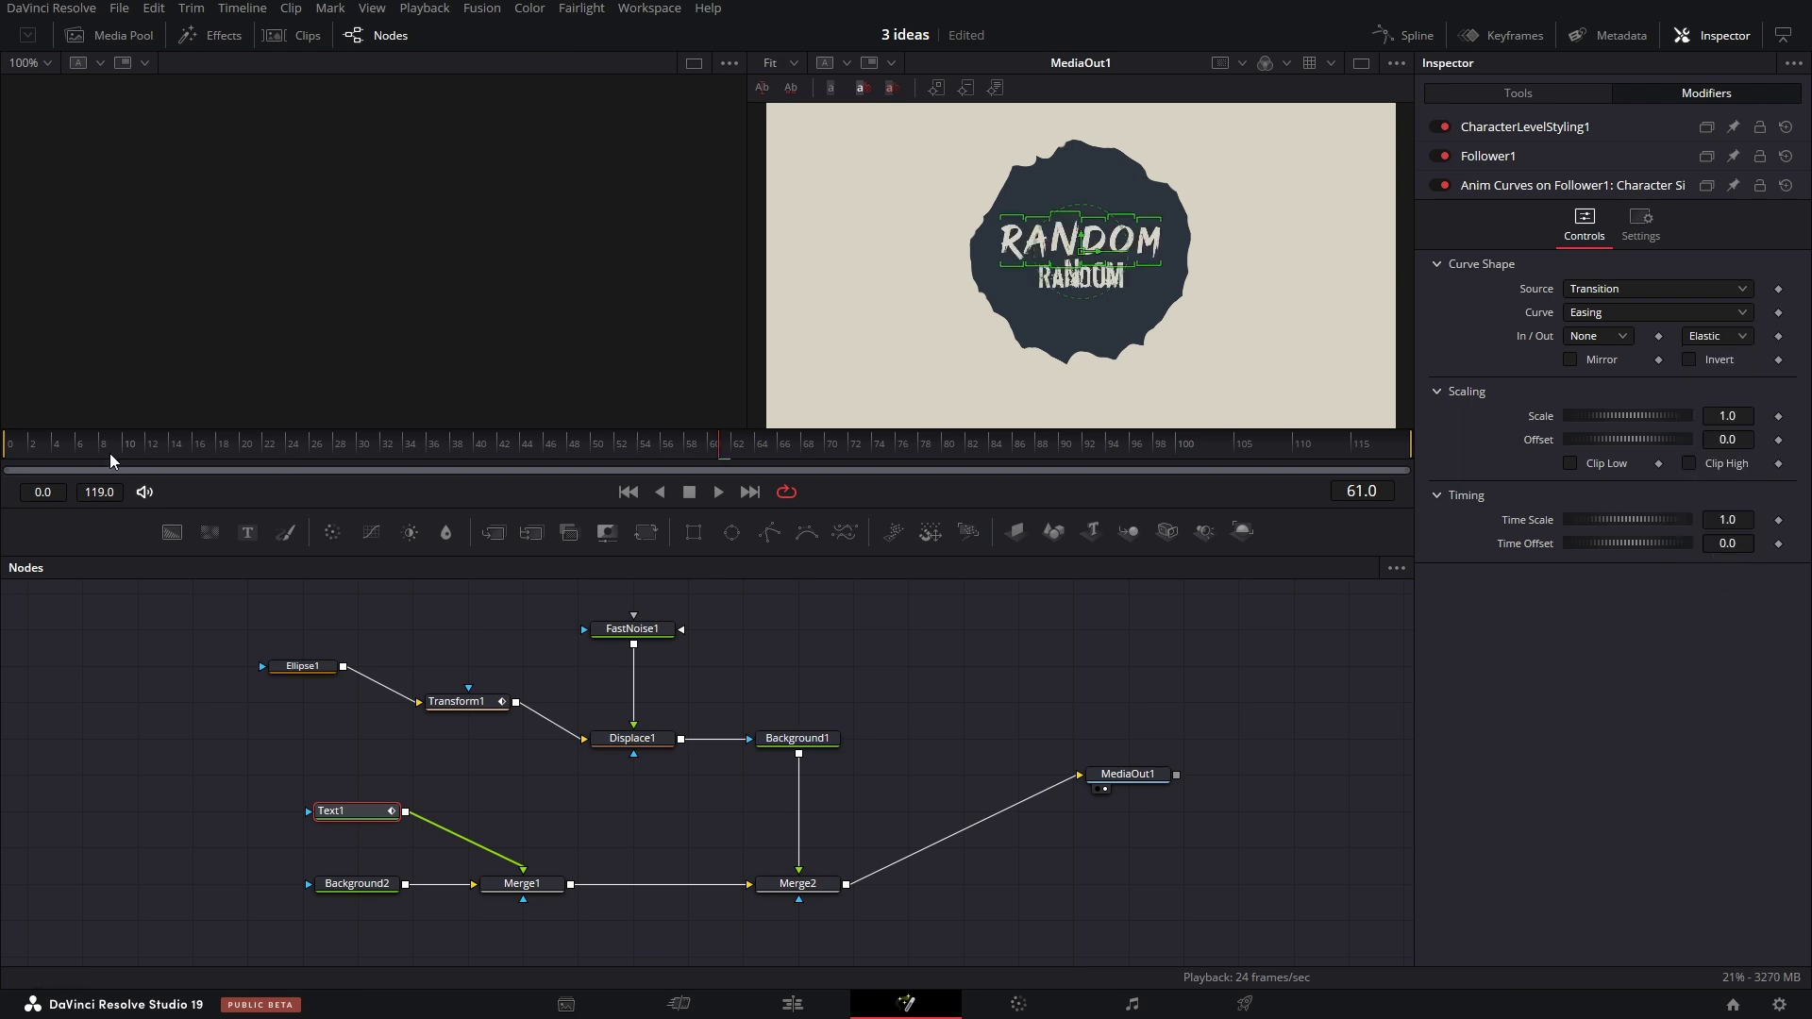
click(324, 440)
drag(325, 440, 931, 459)
Set the character size curve's Time Offset to 0.25 and scrub the timeline to check the text timing.
drag(1711, 545, 1773, 549)
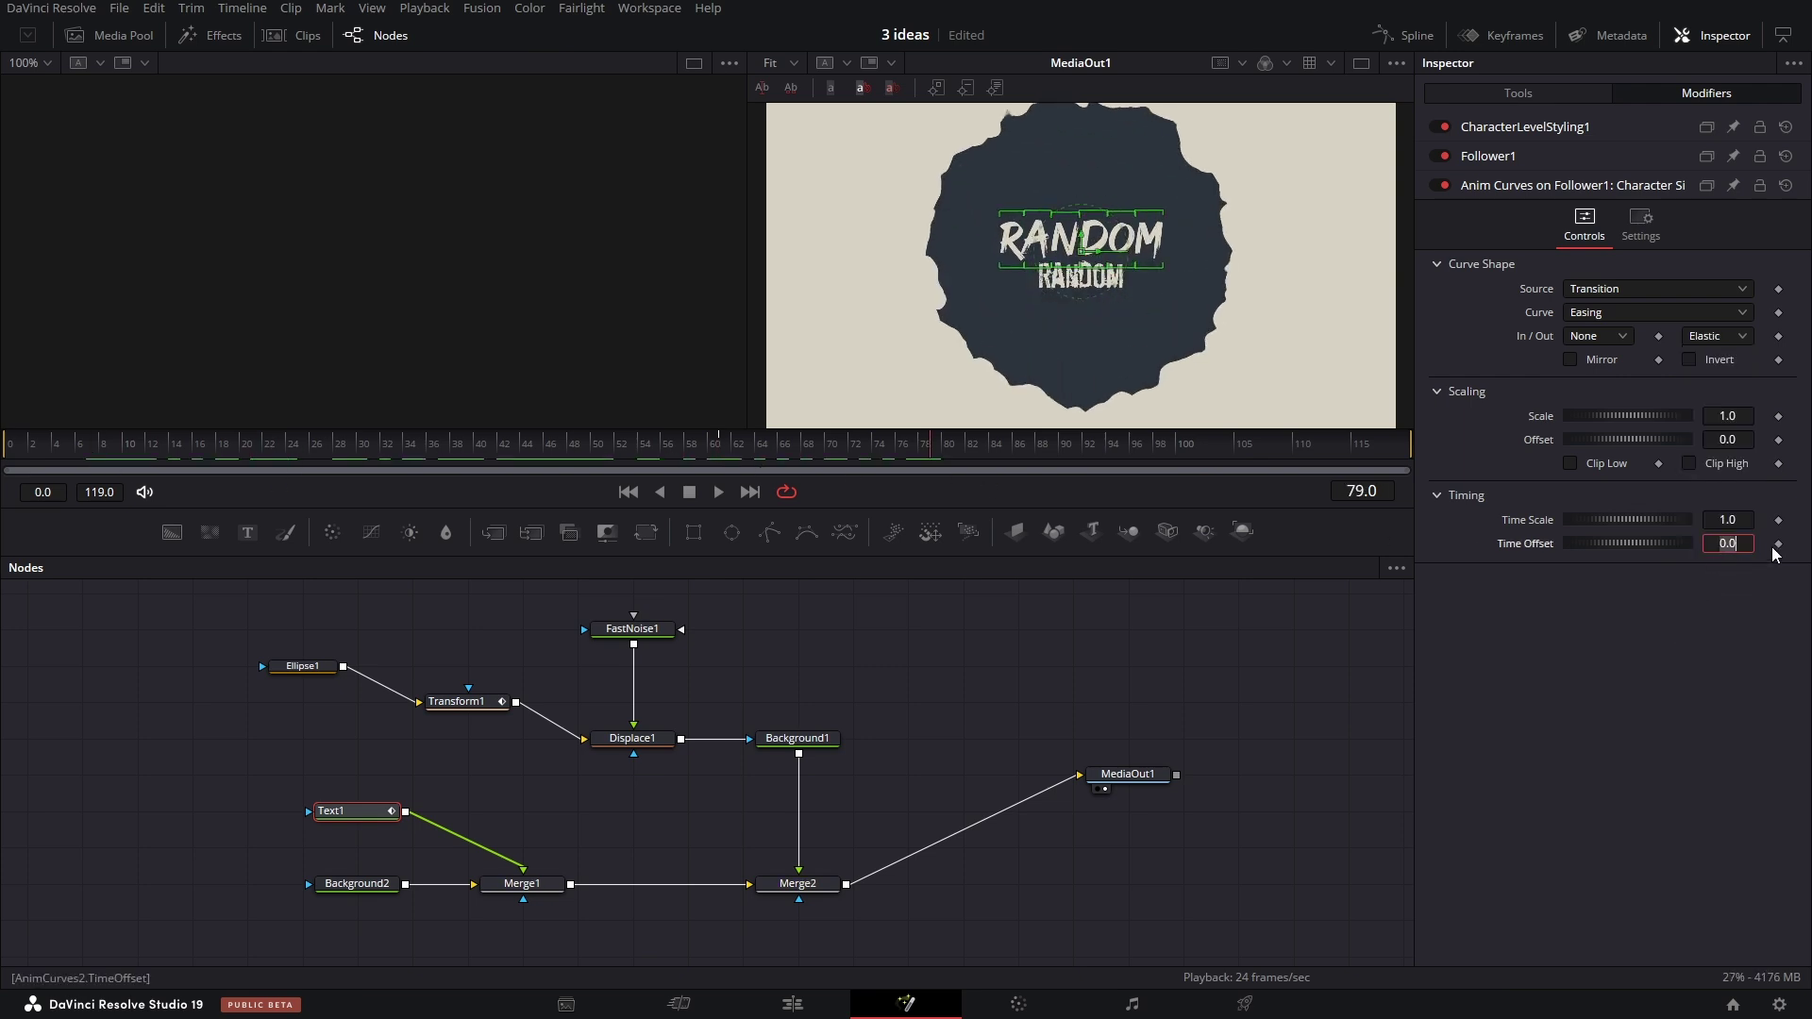
text(0.25)
key(Return)
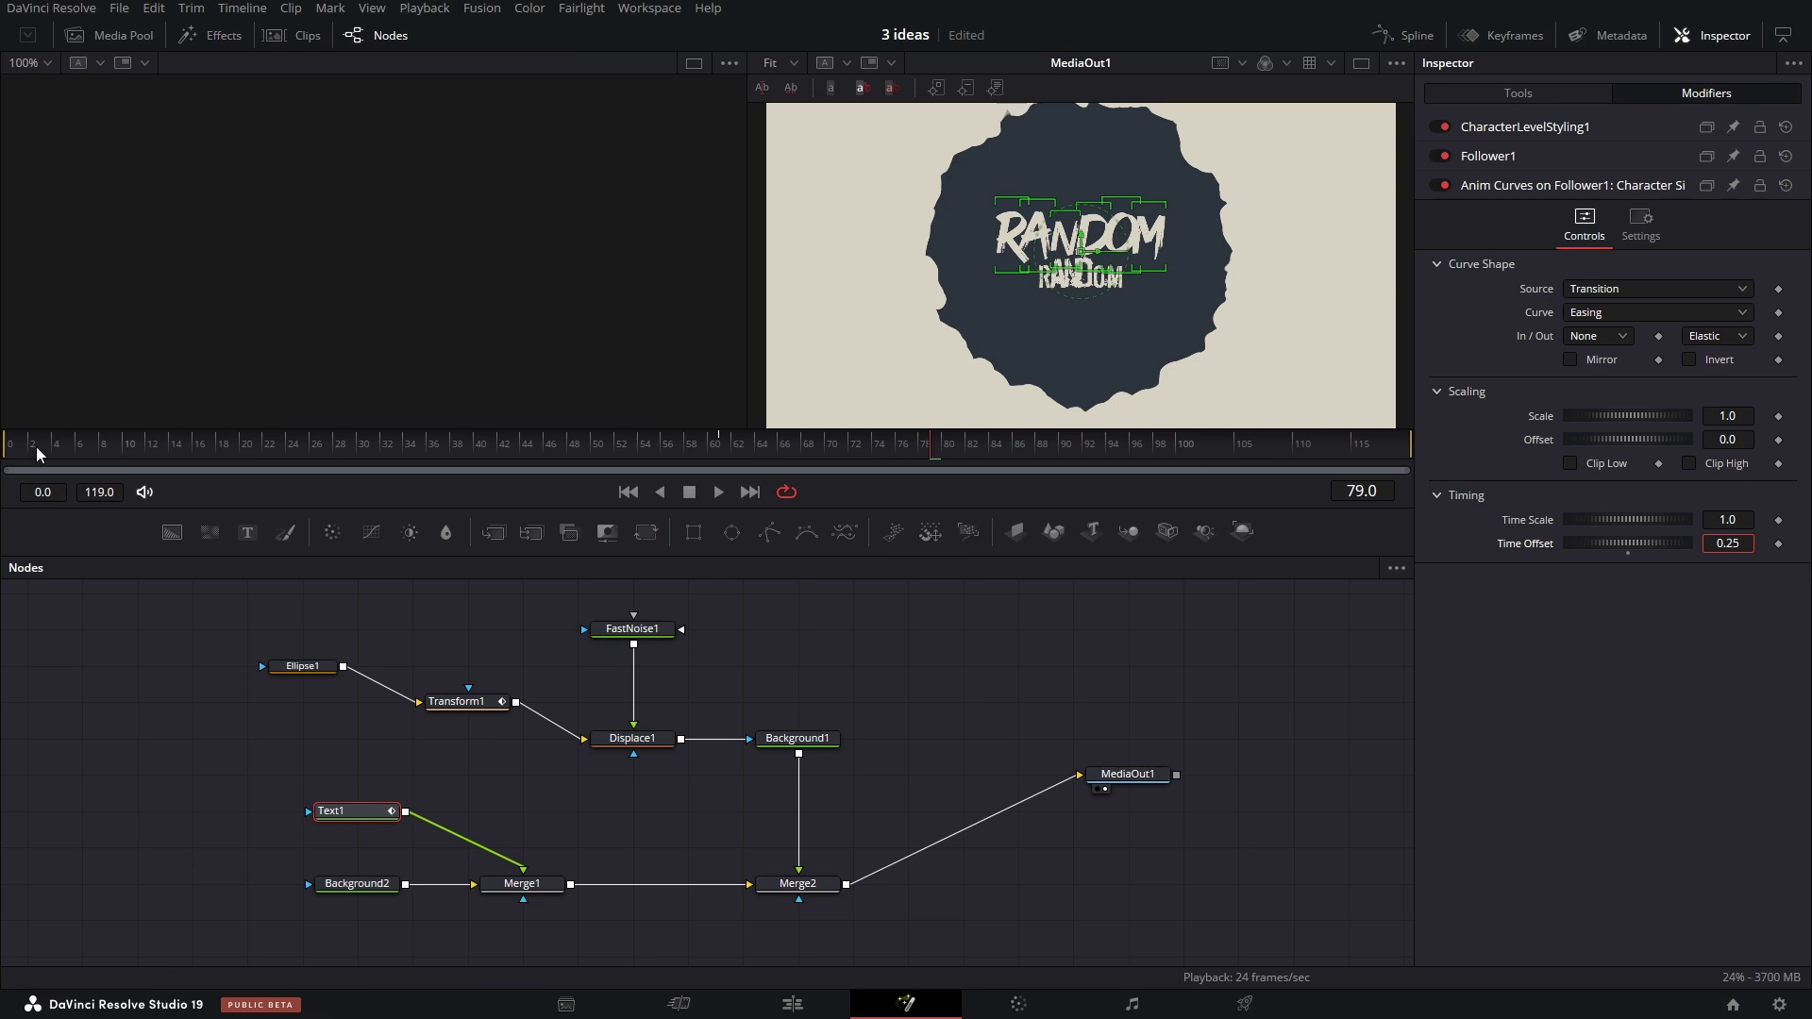
click(340, 451)
drag(340, 451, 1089, 496)
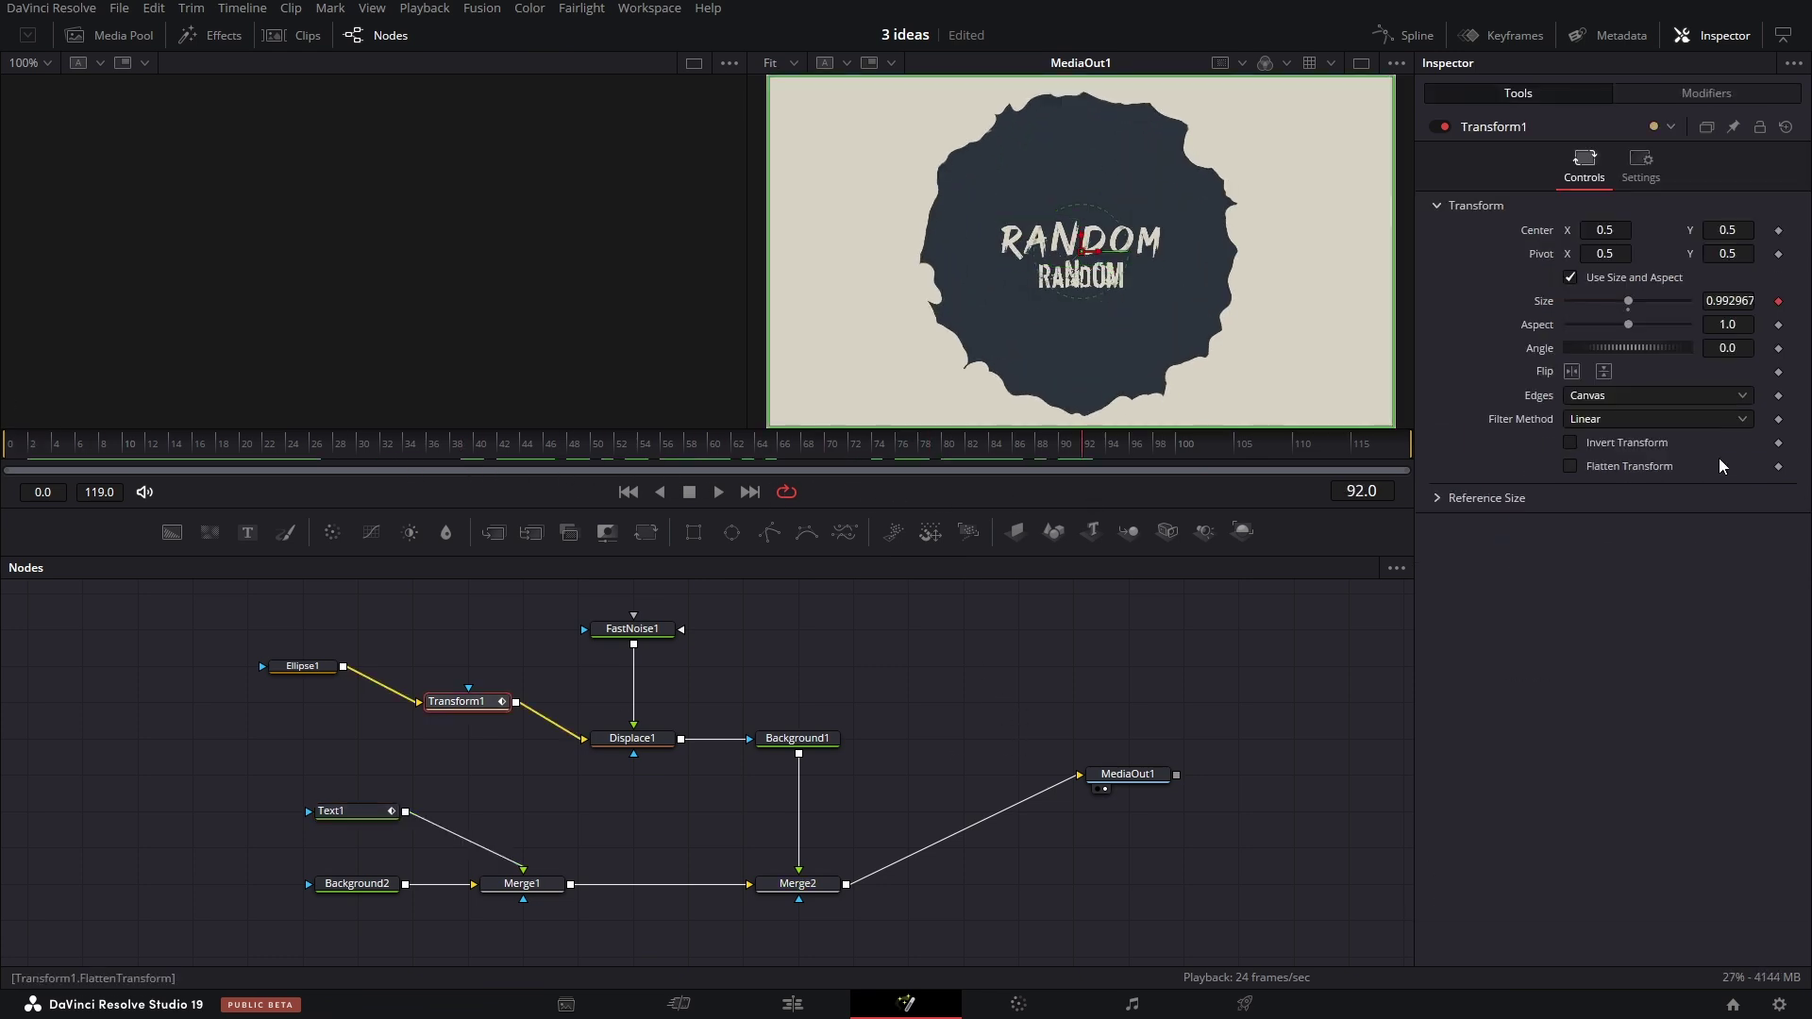
Set the Time Scale of Transform1's size animation curve to 2 and scrub through the circle's reveal.
click(1690, 94)
double_click(1737, 460)
text(2)
key(Tab)
drag(520, 456, 1122, 451)
Open the CharacterLevelStyling1 modifier of Text1 for editing.
click(377, 810)
click(1690, 93)
click(1548, 185)
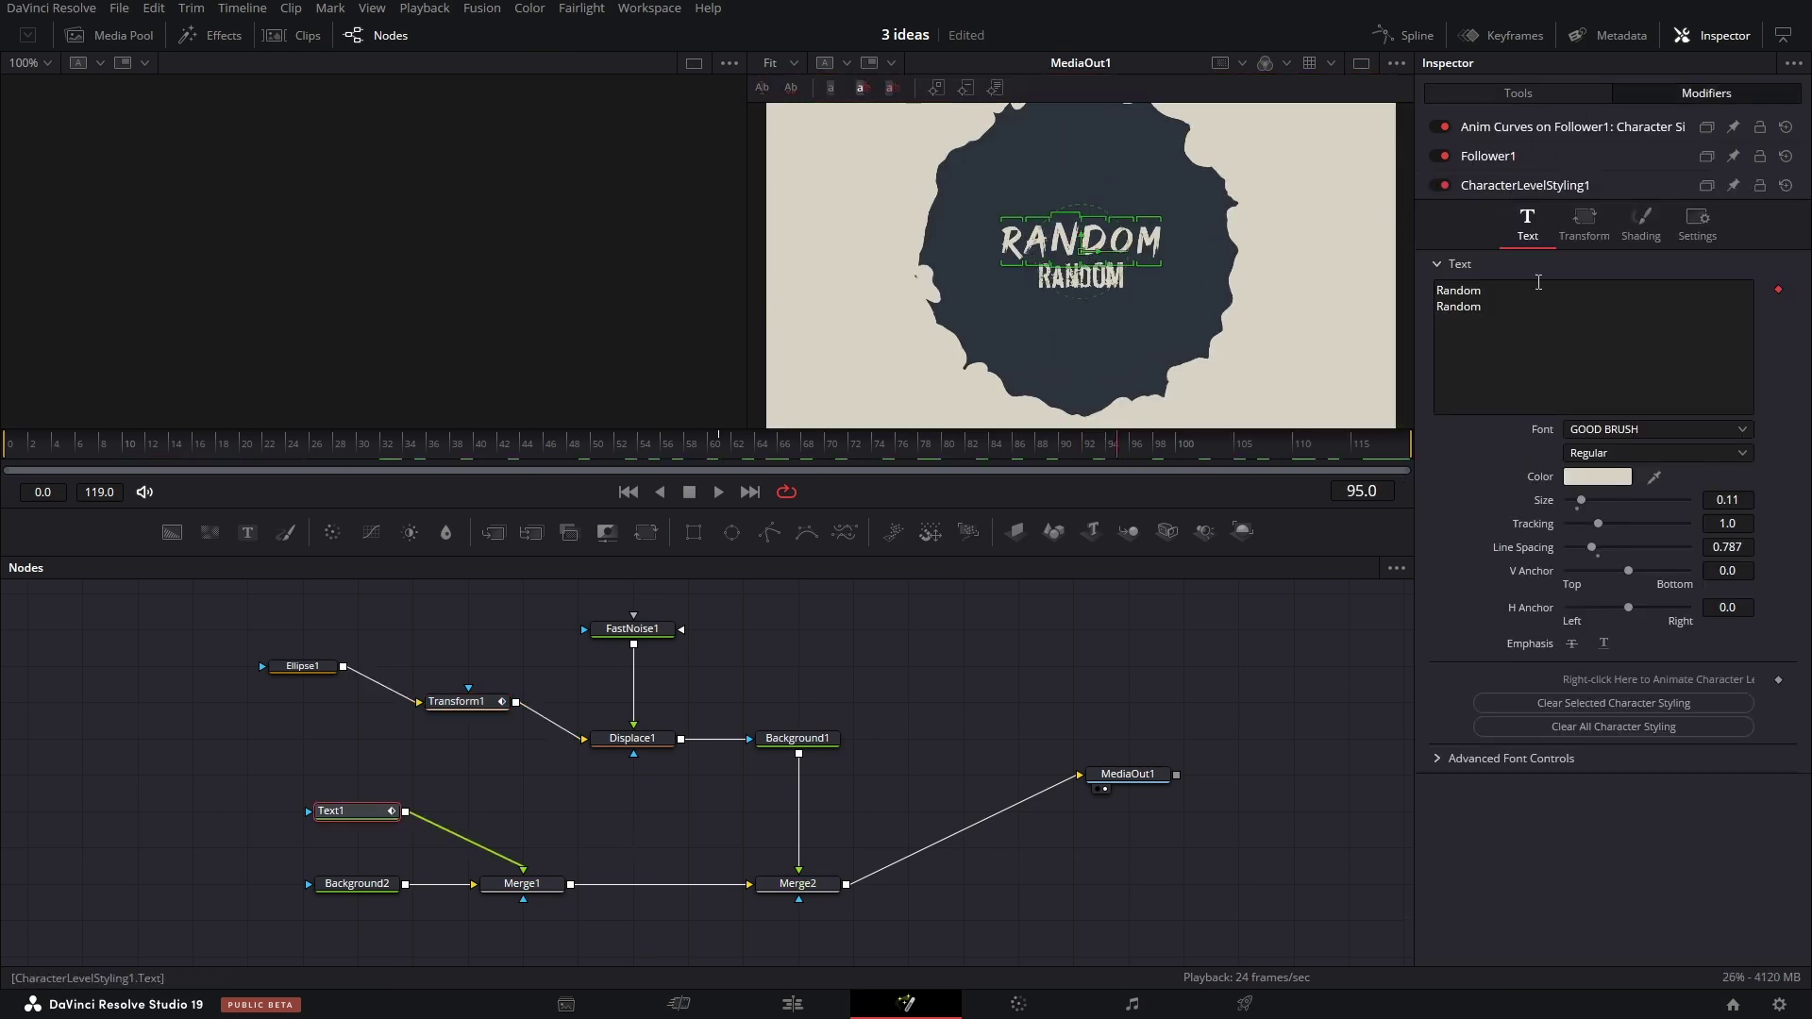